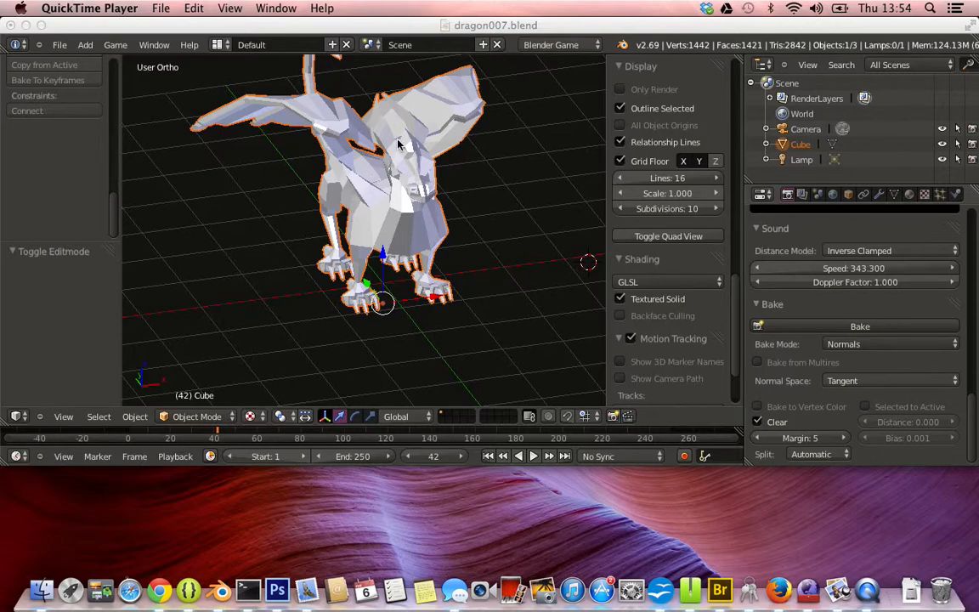
Examine the low-poly dragon model from the front, both sides and above
scroll(403, 249, "up", 5)
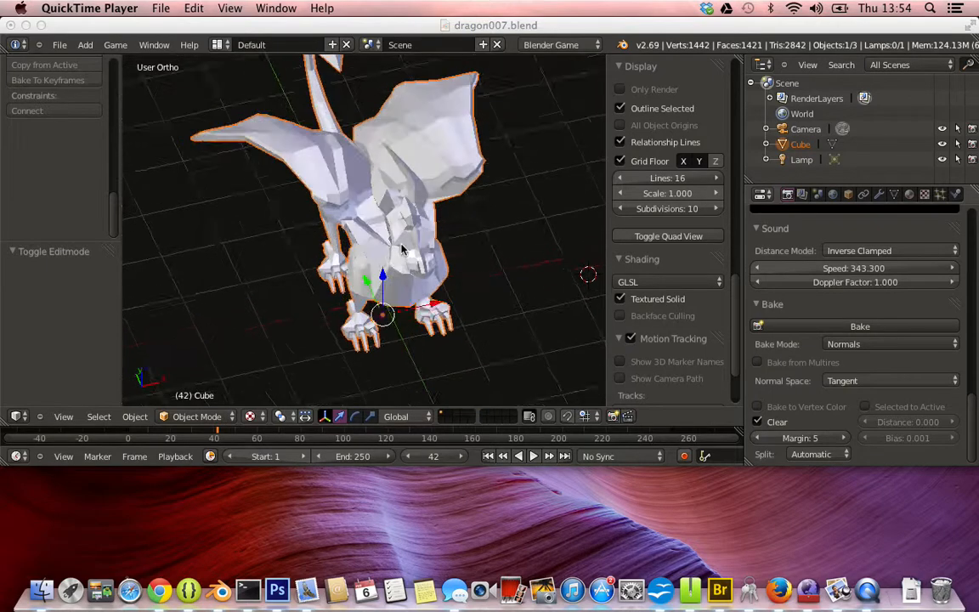
scroll(403, 249, "down", 5)
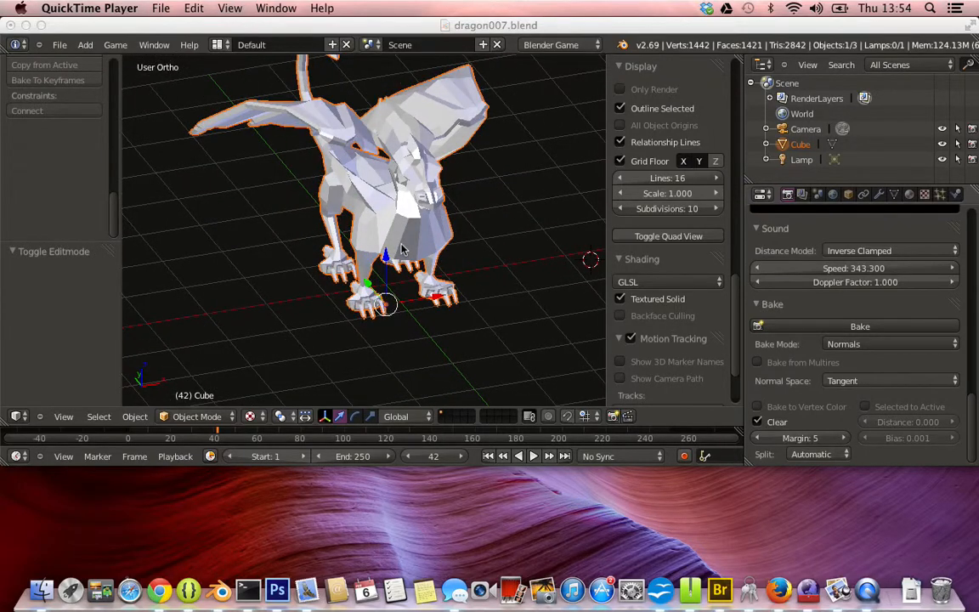
scroll(403, 250, "right", 5)
scroll(403, 249, "down", 3)
scroll(403, 249, "left", 8)
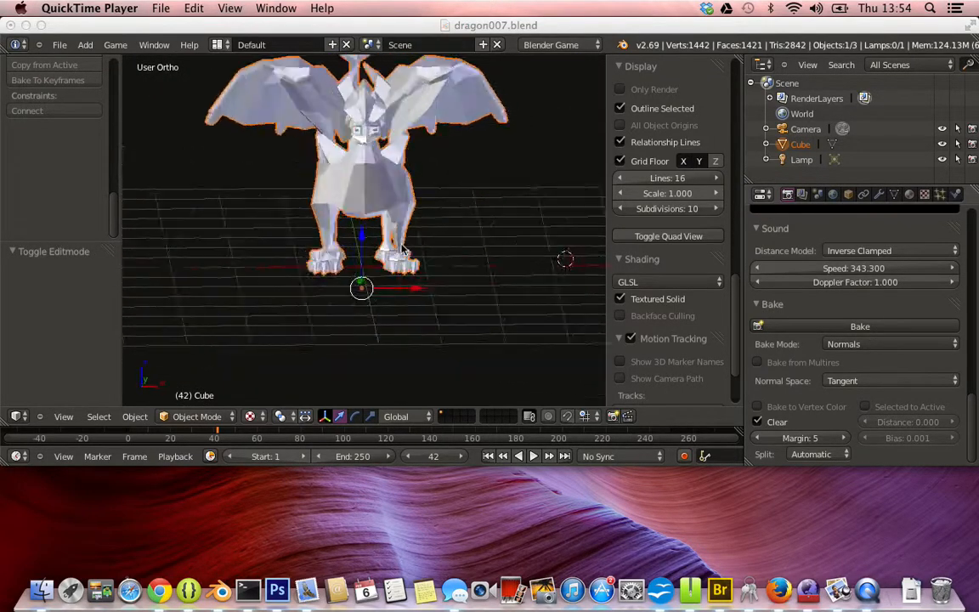
scroll(403, 249, "right", 5)
scroll(403, 249, "right", 5)
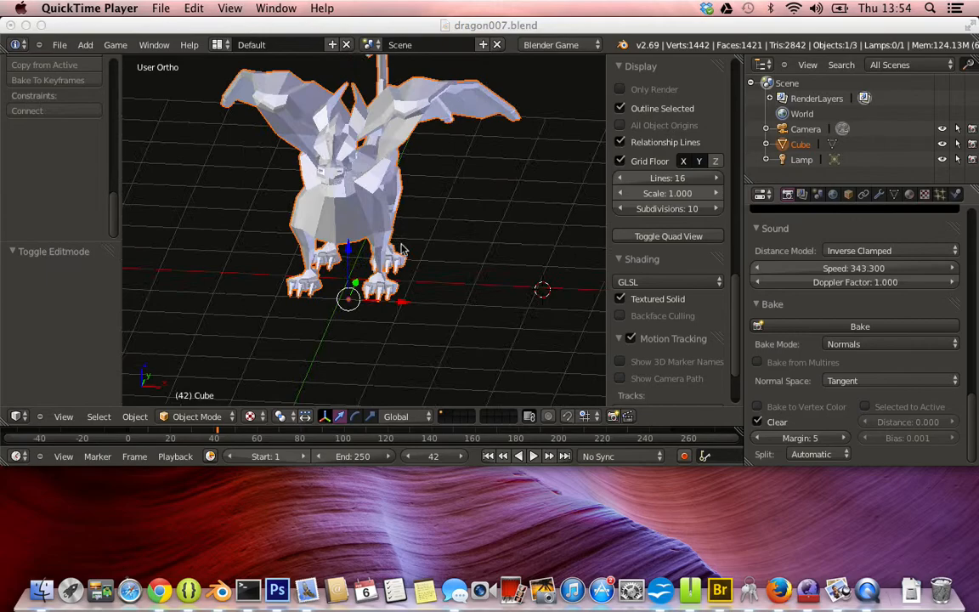
scroll(403, 249, "left", 6)
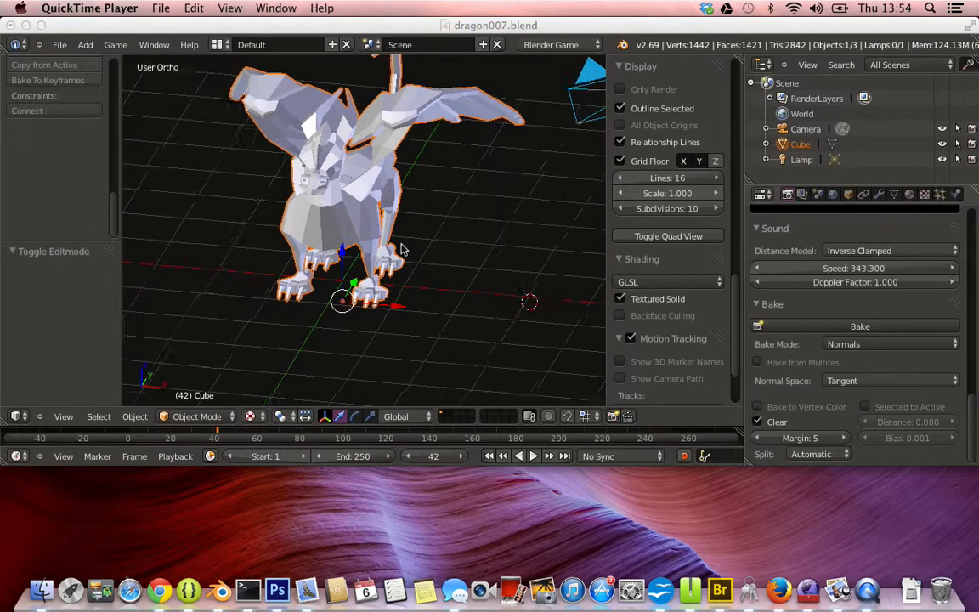
scroll(403, 249, "down", 4)
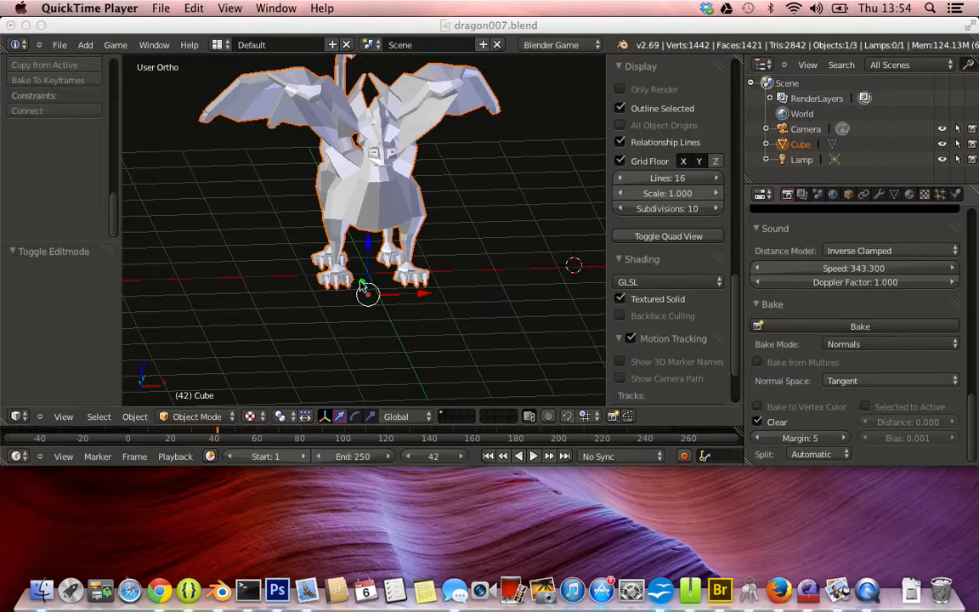
scroll(307, 224, "right", 1)
scroll(307, 223, "right", 5)
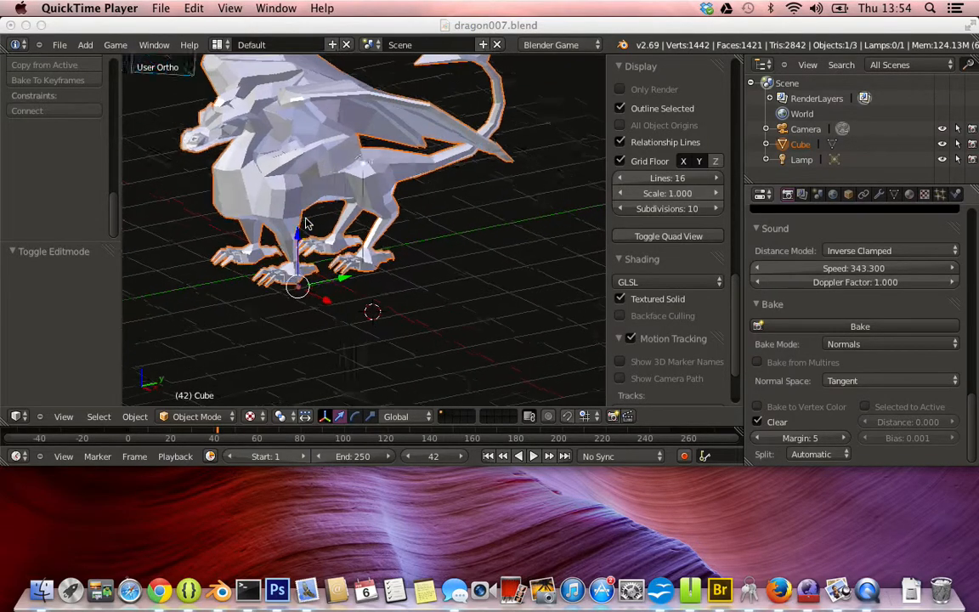
scroll(306, 224, "left", 2)
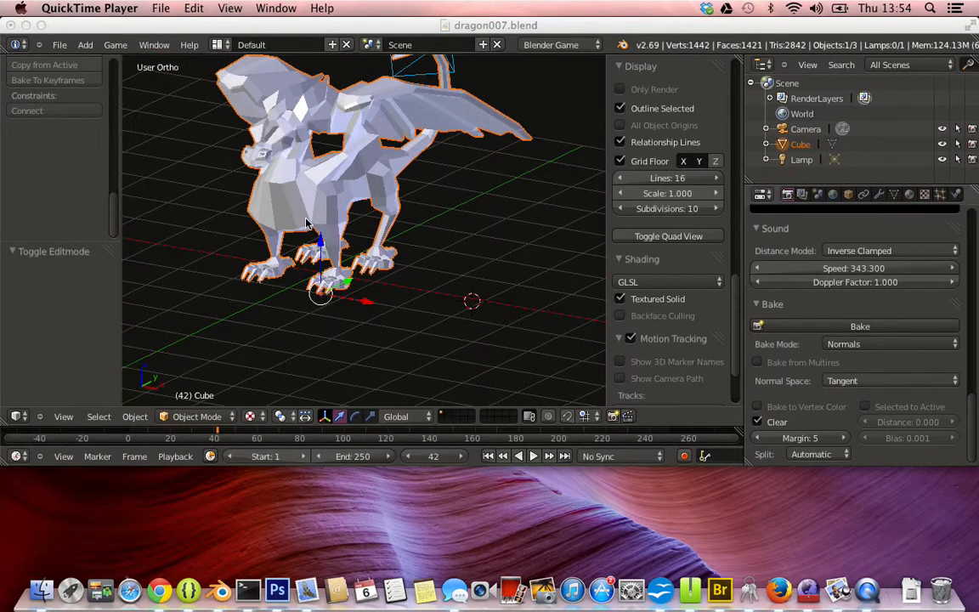
scroll(307, 224, "right", 3)
scroll(307, 223, "left", 4)
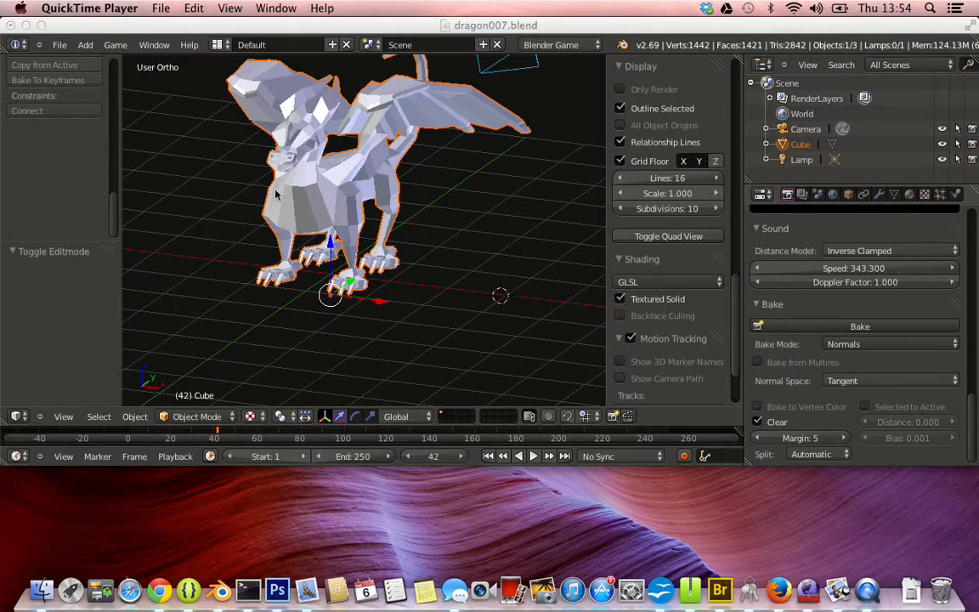
scroll(311, 203, "right", 3)
scroll(311, 204, "up", 5)
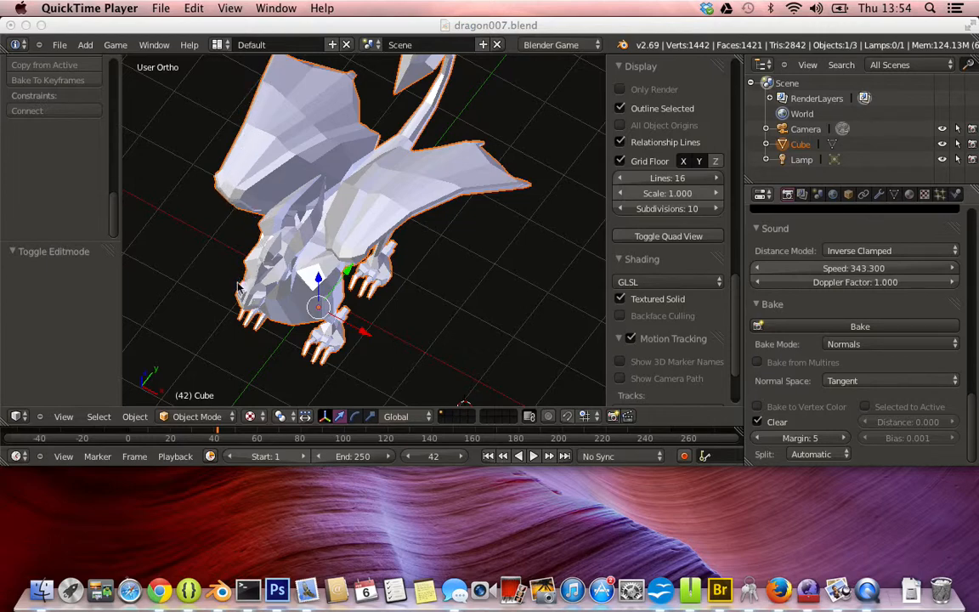
middle_click_drag(287, 255, 321, 257)
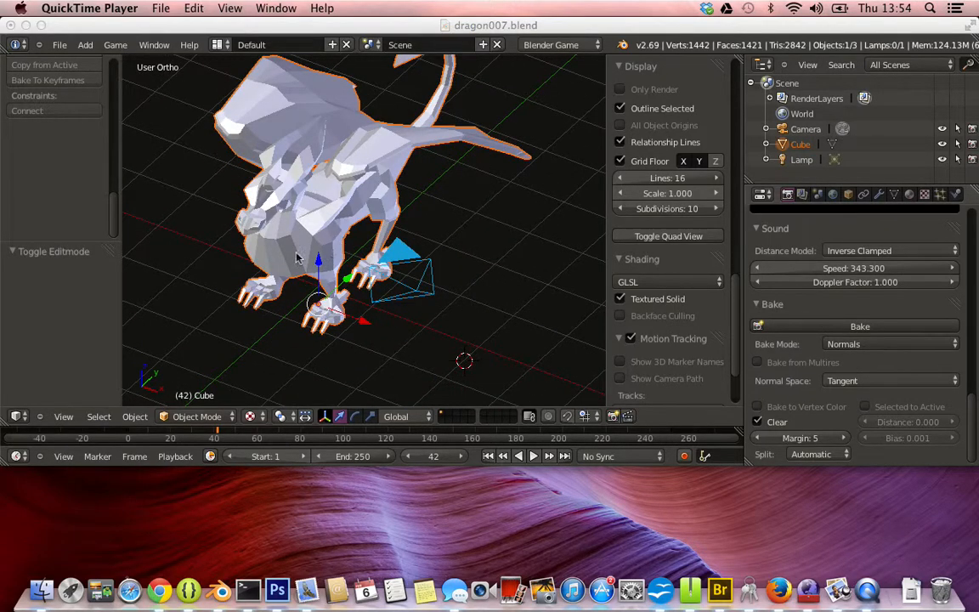
middle_click_drag(270, 232, 302, 262)
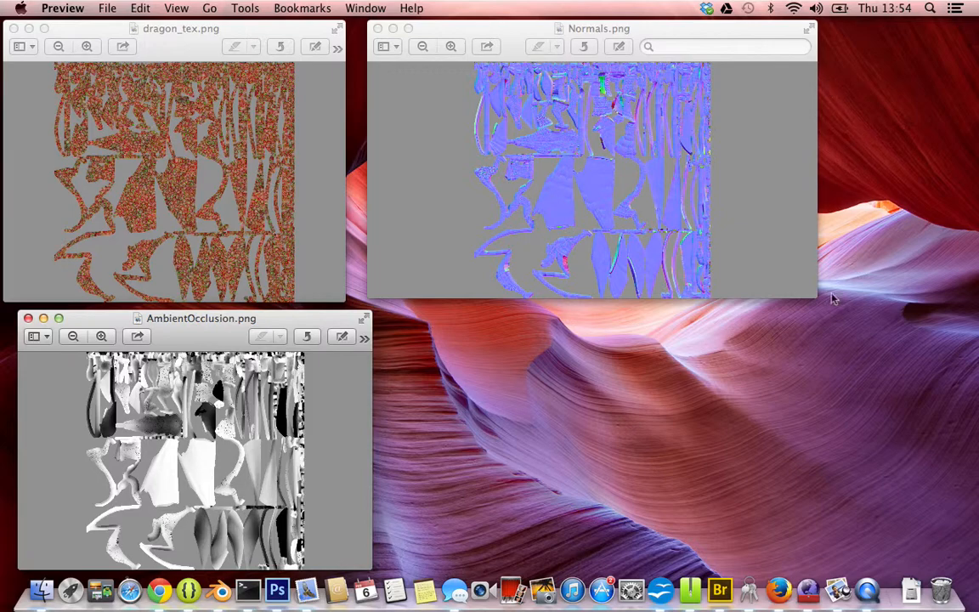
Inspect the dragon's baked texture images Normals.png, AmbientOcclusion.png and dragon_tex.png, enlarging the normal map and the colour texture for a closer view
left_click_drag(817, 303, 935, 557)
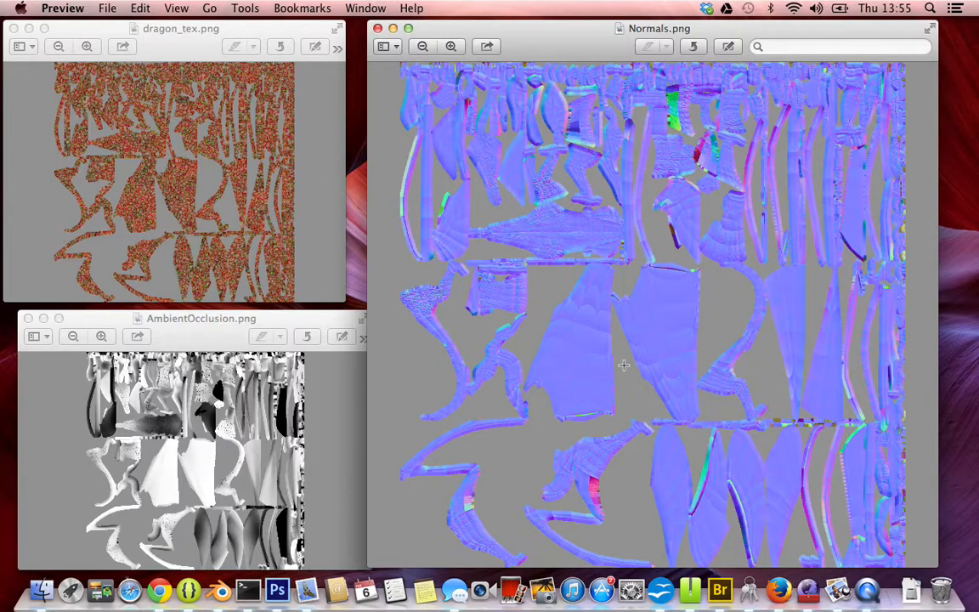
left_click(191, 323)
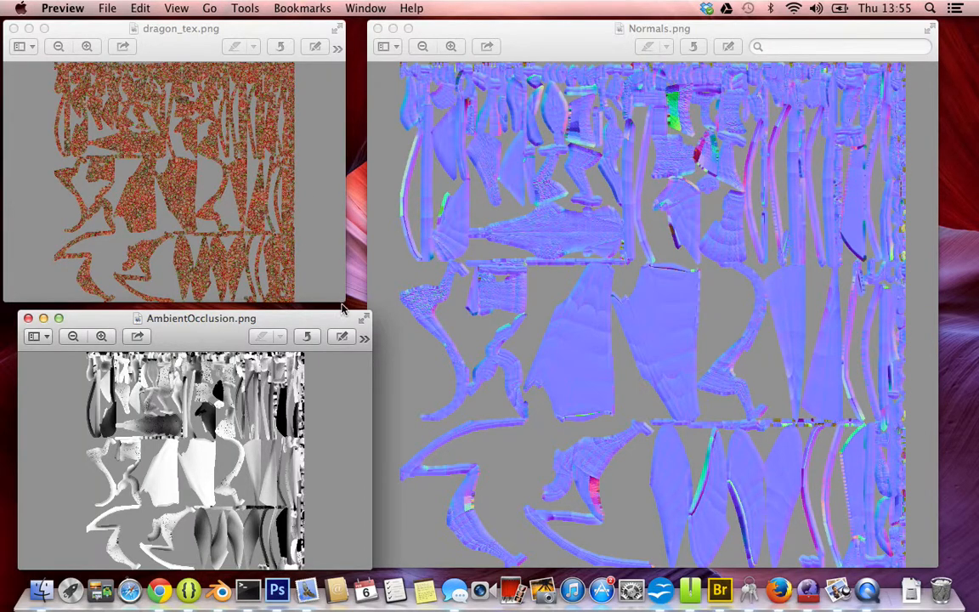
left_click_drag(346, 303, 621, 550)
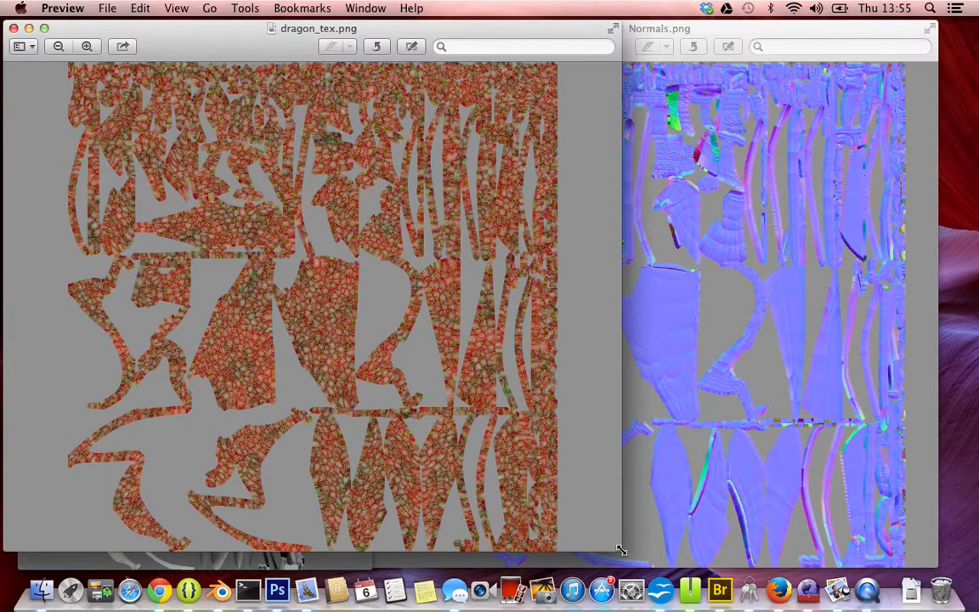
mouse_move(621, 550)
left_mouse_down()
mouse_move(349, 234)
mouse_move(405, 307)
left_mouse_up()
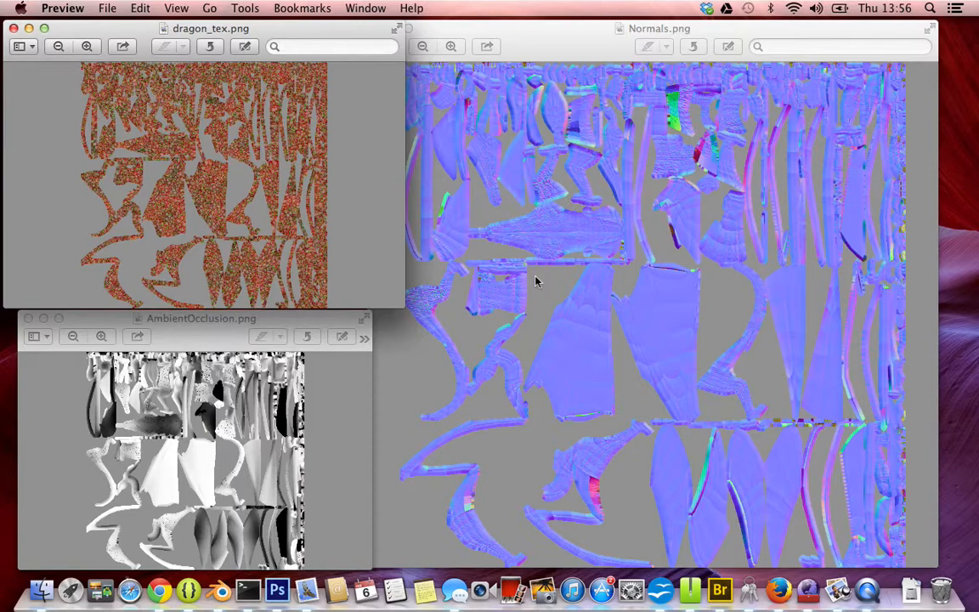
Switch back to Blender, put the dragon in Edit Mode and look up the Mark Seam command among the edge operations
key("ctrl+Right")
key("ctrl+Right")
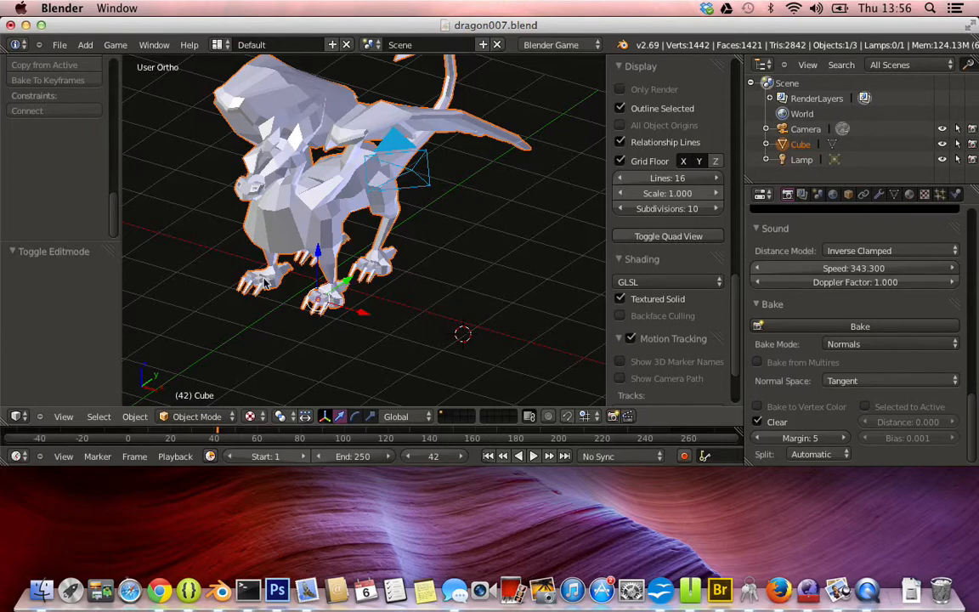
left_click(195, 416)
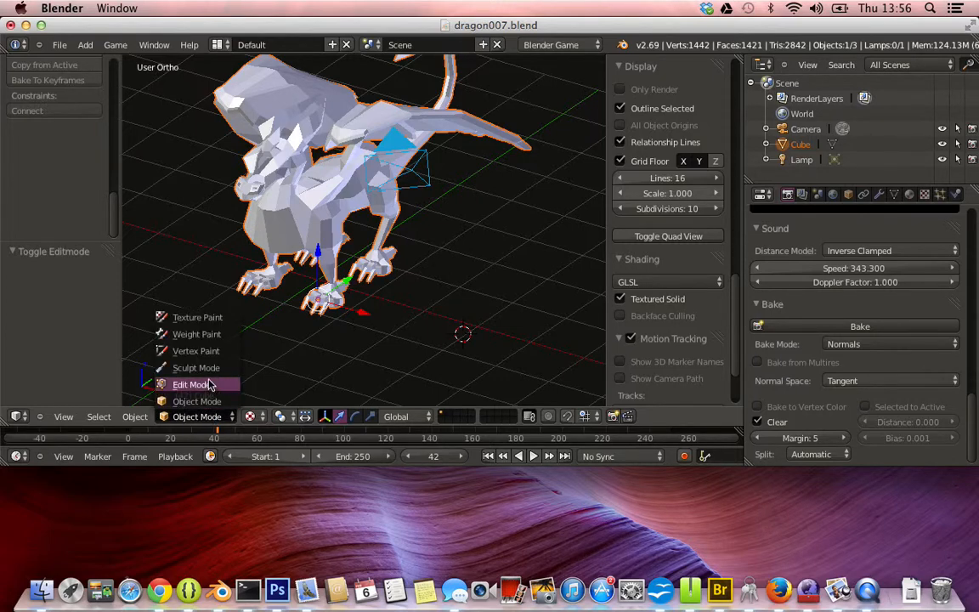
left_click(192, 385)
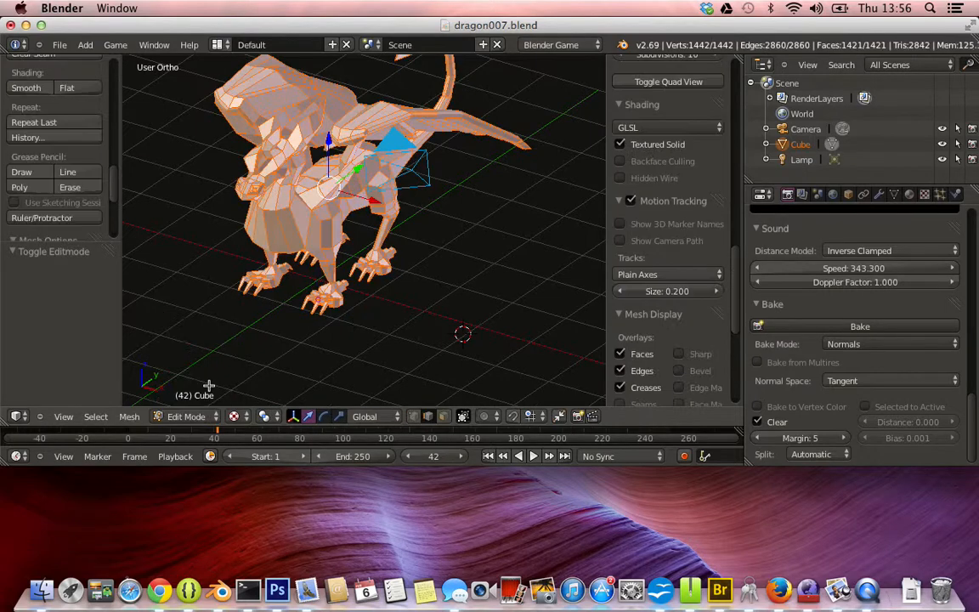
left_click(129, 416)
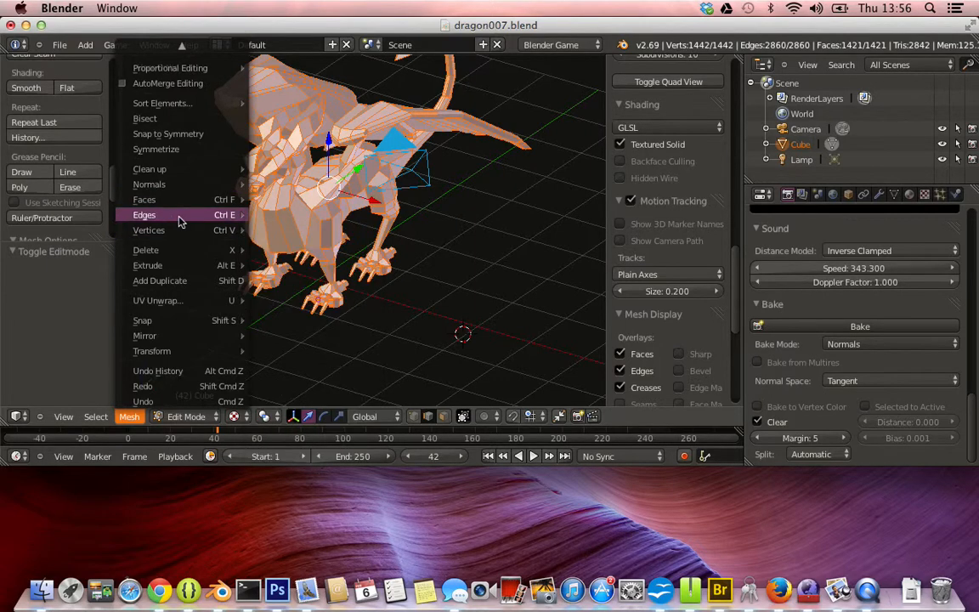
mouse_move(181, 221)
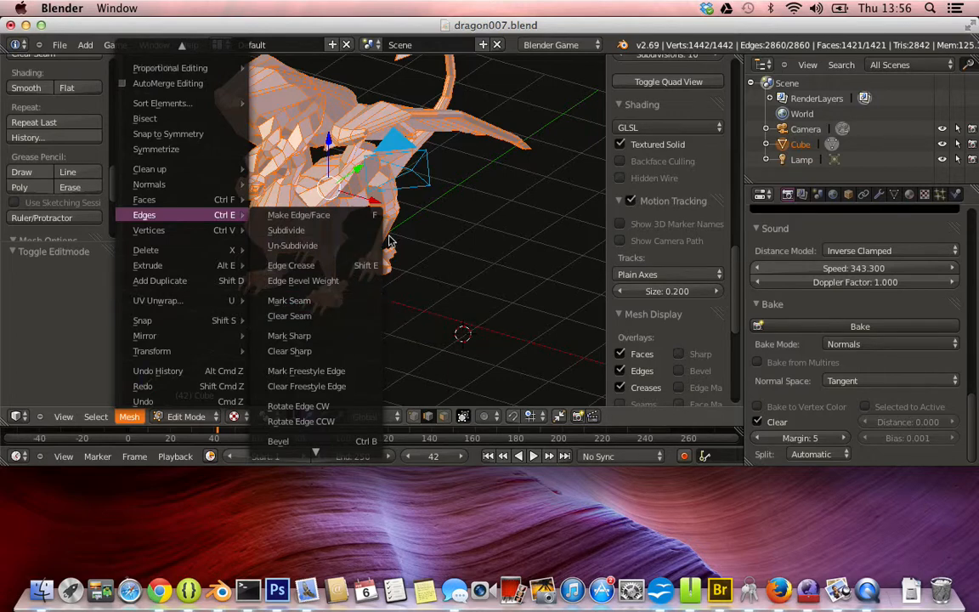
left_click(293, 302)
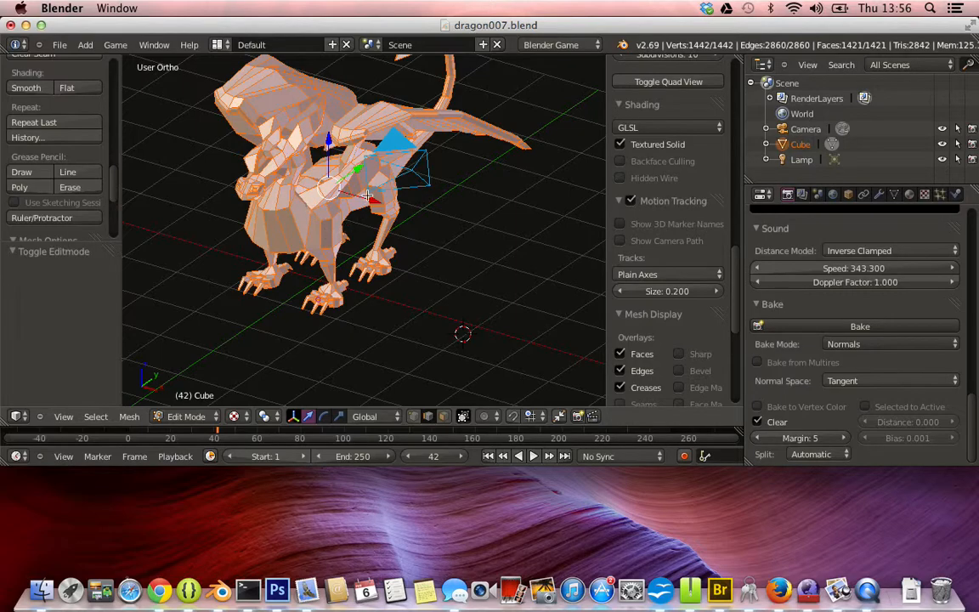
Examine the dragon mesh's edges around the wings, body, legs and head from the front, sides and above
mouse_move(361, 363)
middle_mouse_down()
mouse_move(313, 324)
mouse_move(361, 364)
middle_mouse_up()
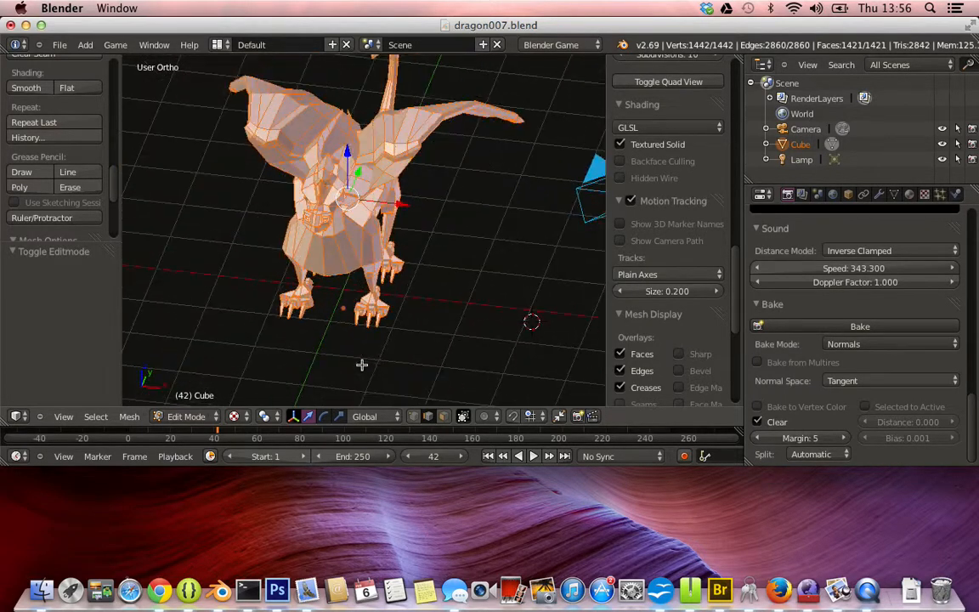
scroll(362, 365, "up", 5)
scroll(362, 365, "down", 5)
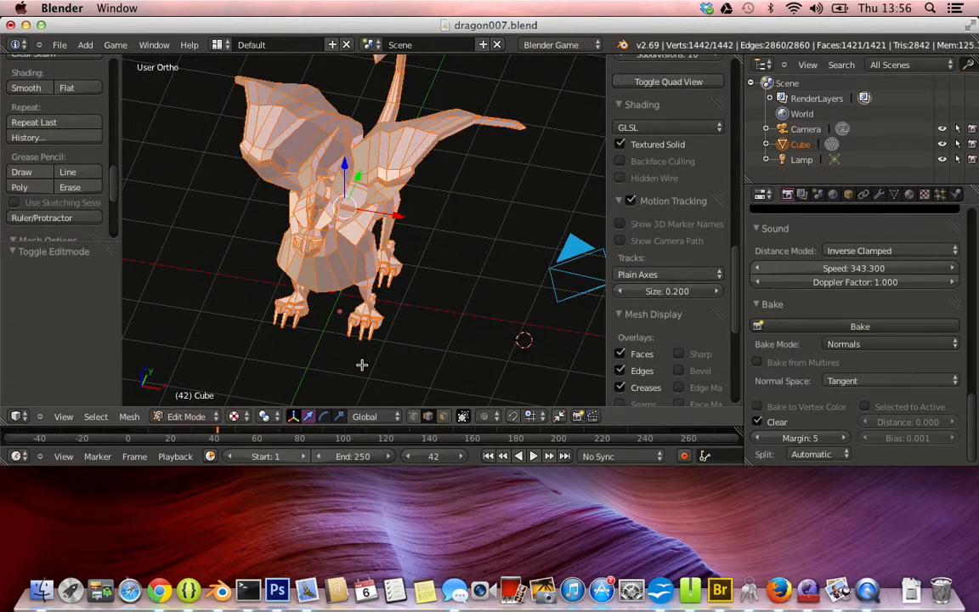
scroll(362, 365, "left", 5)
scroll(363, 364, "down", 5)
scroll(362, 364, "up", 5)
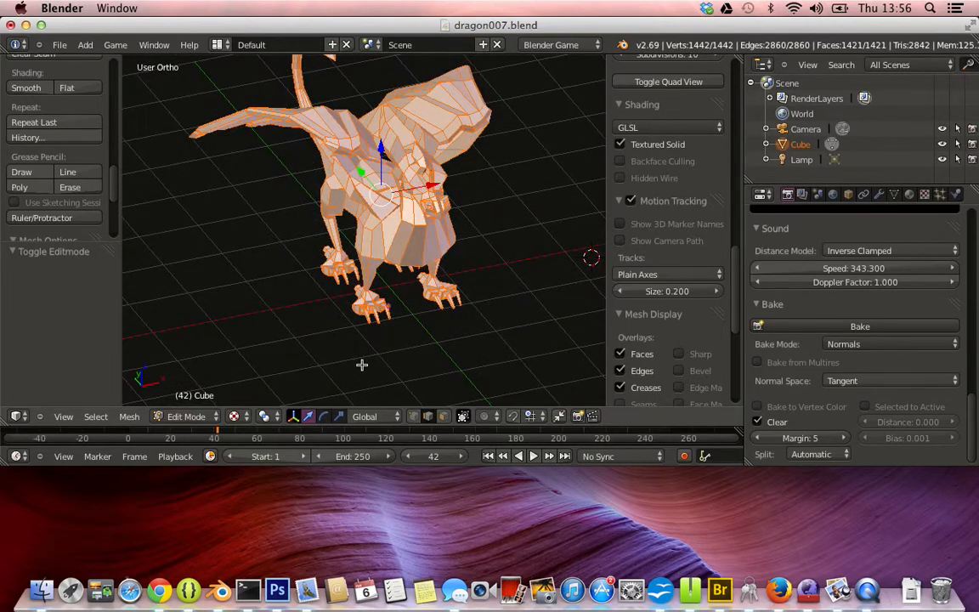
scroll(362, 365, "left", 5)
scroll(362, 365, "right", 8)
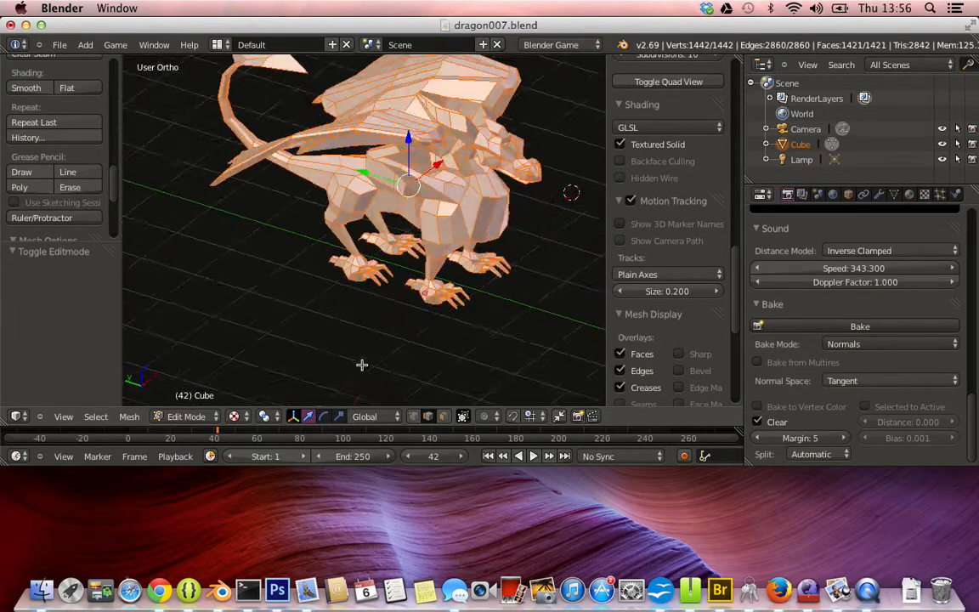
scroll(362, 365, "right", 10)
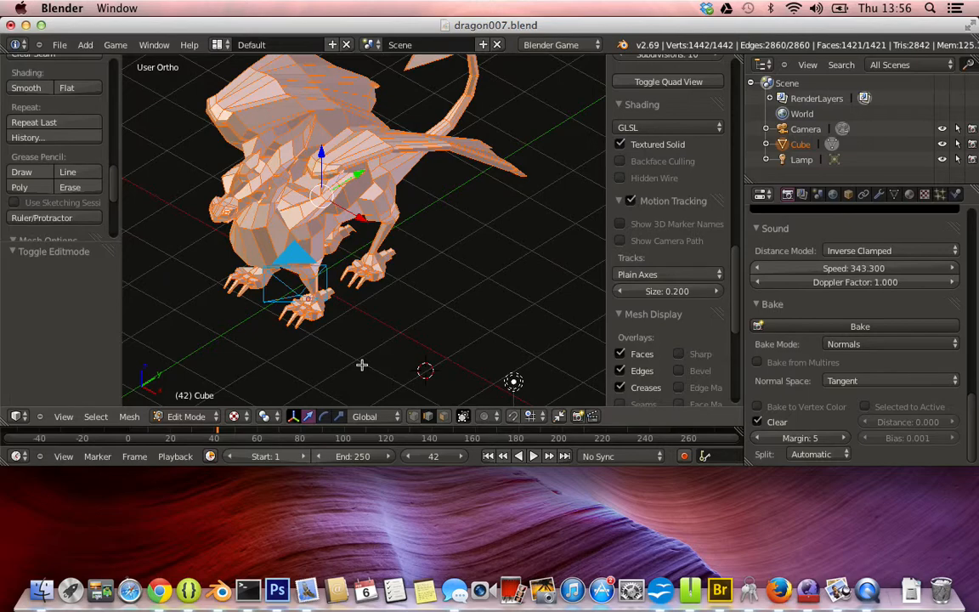
scroll(362, 365, "left", 8)
scroll(362, 365, "up", 6)
scroll(362, 365, "down", 6)
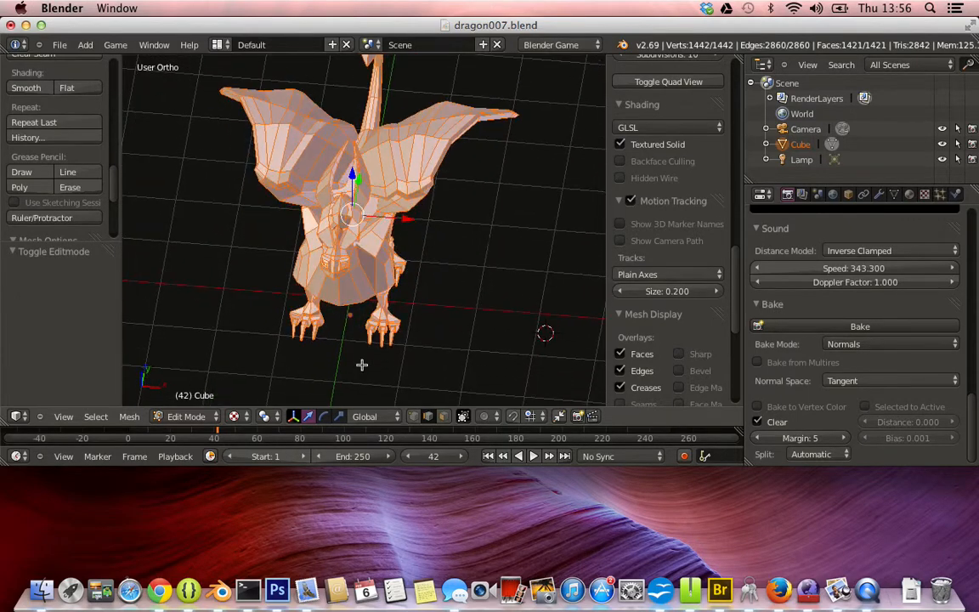
scroll(362, 364, "left", 6)
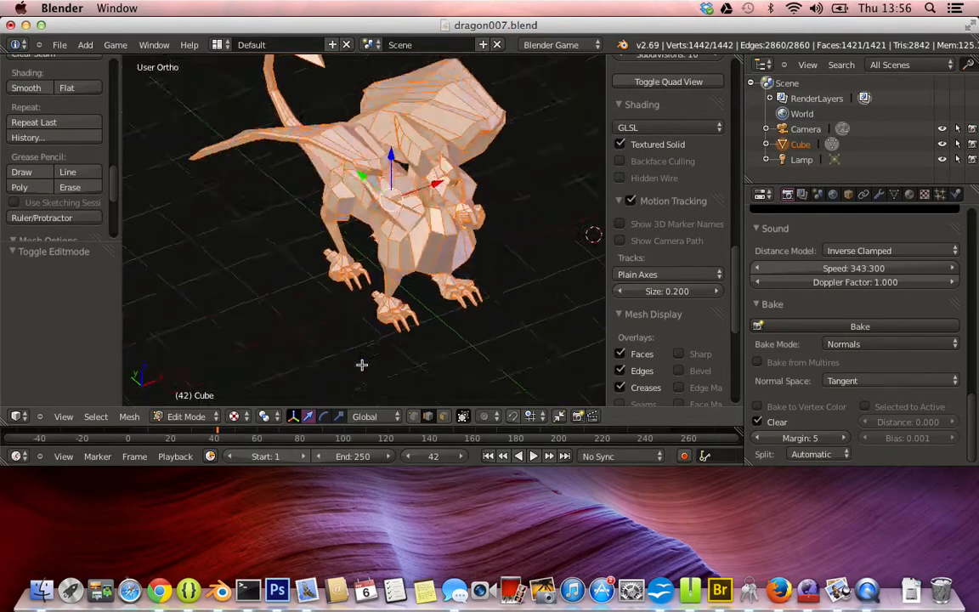
scroll(452, 289, "left", 8)
scroll(452, 289, "right", 5)
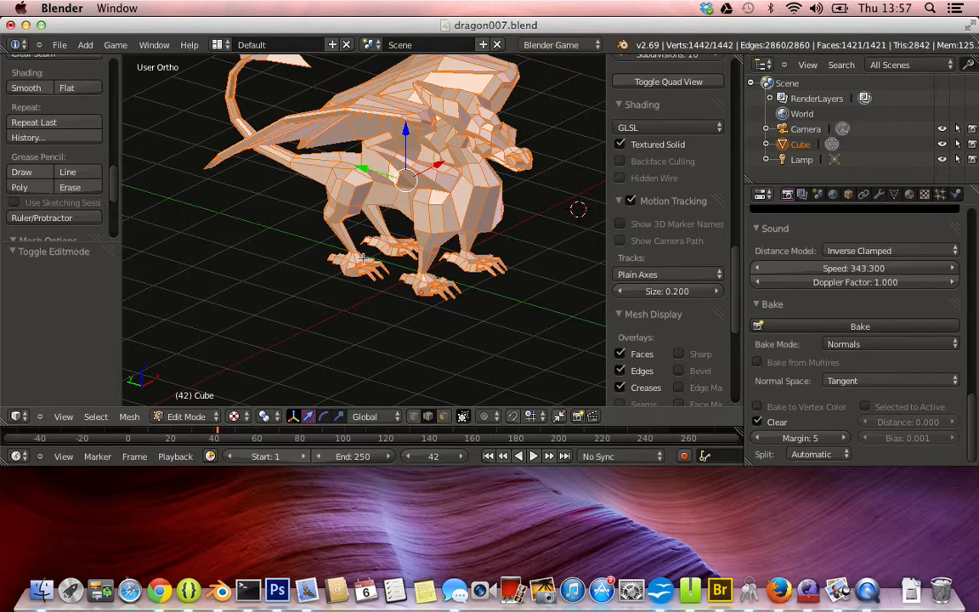
scroll(463, 253, "left", 3)
scroll(463, 254, "right", 8)
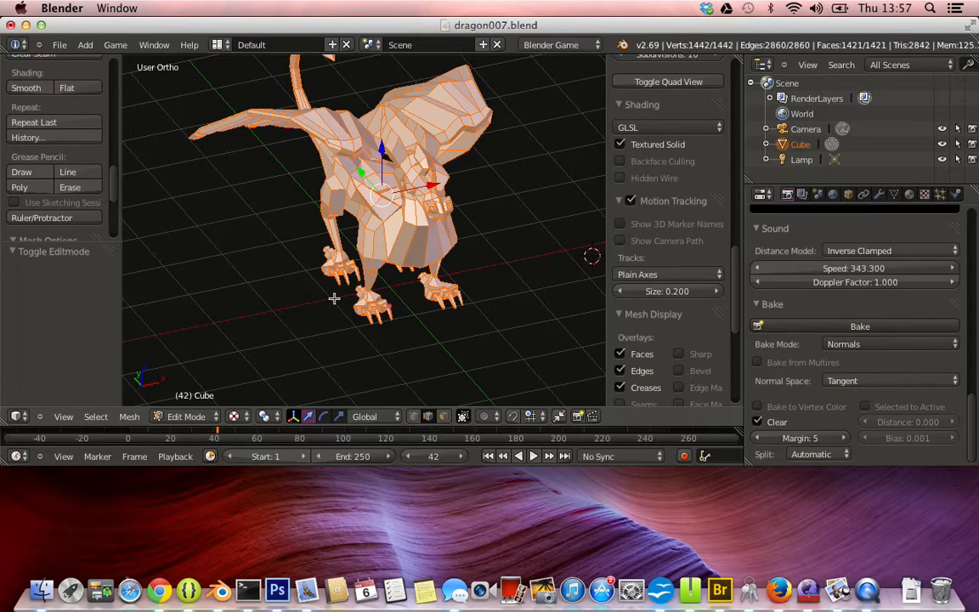
Return the dragon to Object Mode and view the solid model from the front and side
left_click(202, 416)
left_click(191, 401)
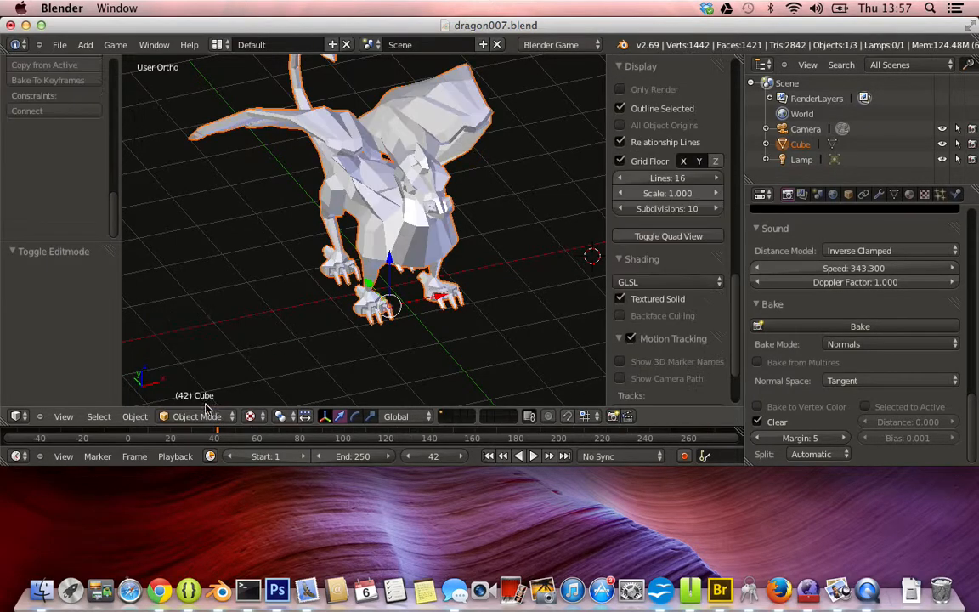
scroll(405, 231, "up", 4)
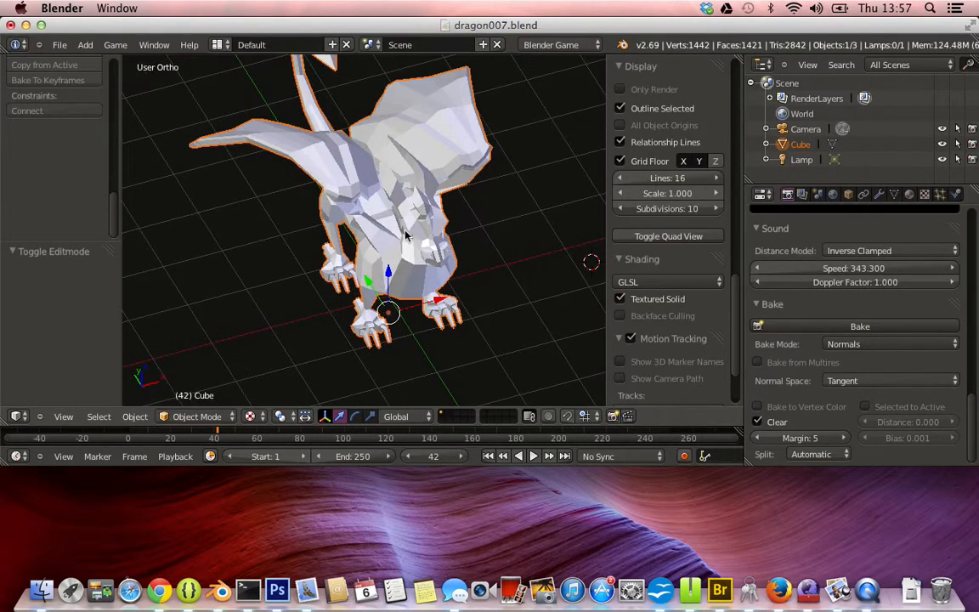
scroll(405, 231, "down", 4)
scroll(452, 239, "left", 5)
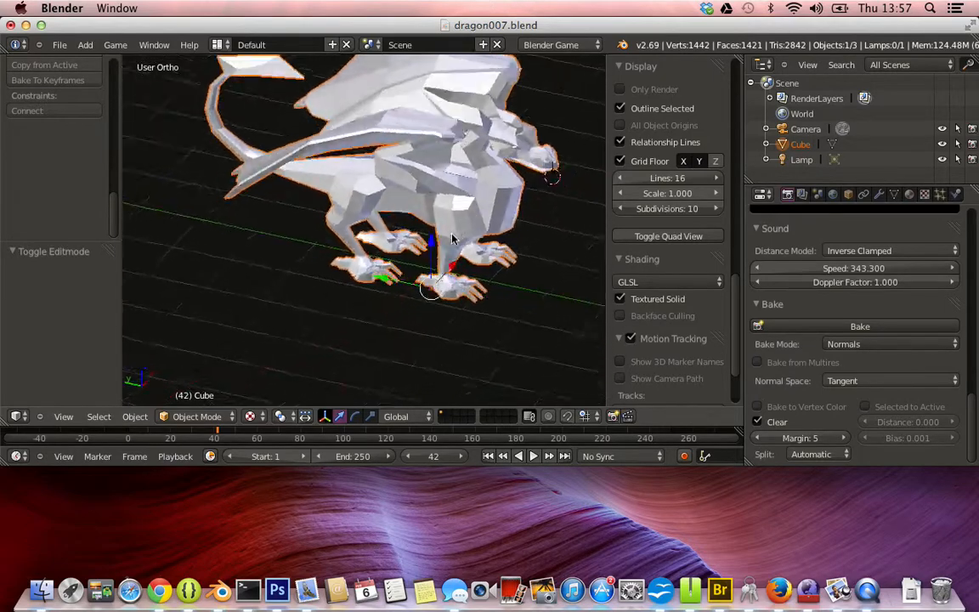
scroll(453, 240, "right", 5)
scroll(452, 239, "left", 5)
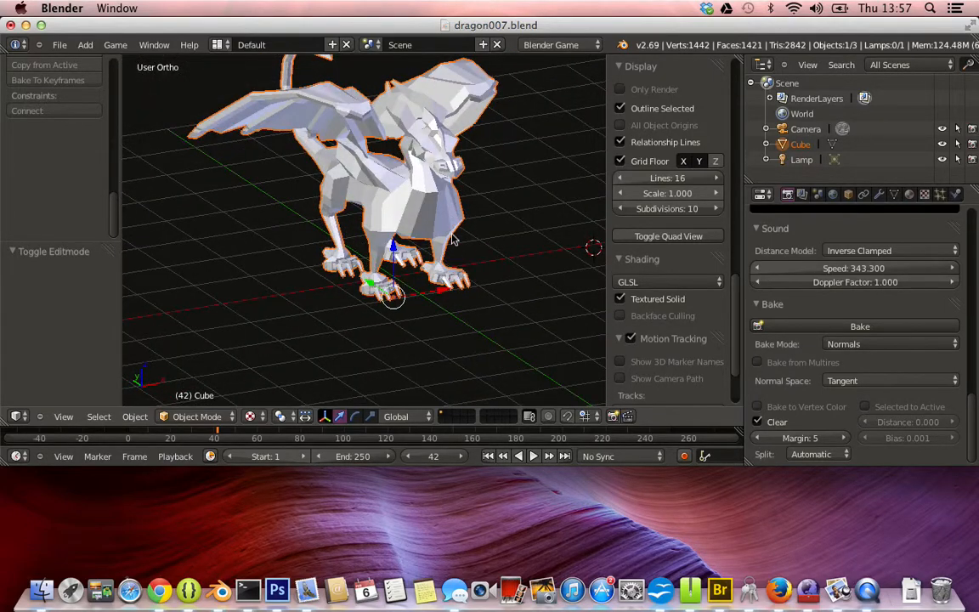
Examine the solid dragon model from several angles, including the front and both sides
scroll(452, 239, "right", 5)
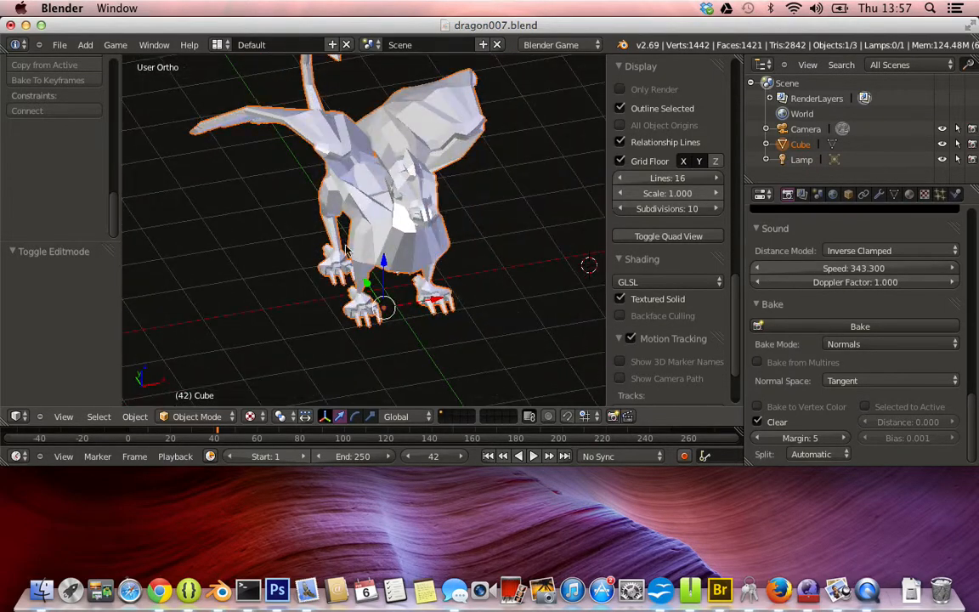
scroll(451, 255, "left", 5)
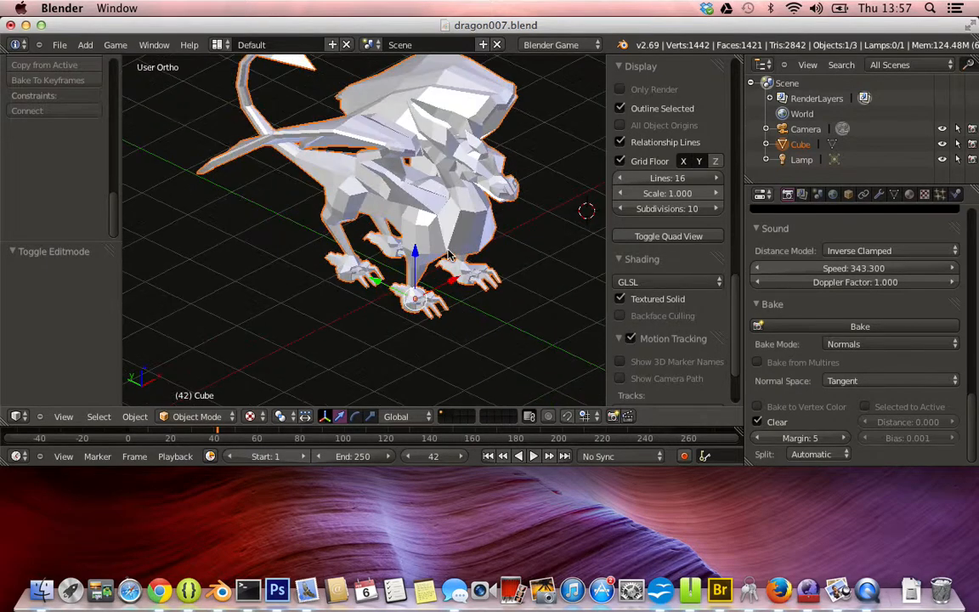
scroll(450, 255, "right", 5)
scroll(451, 255, "up", 3)
scroll(449, 254, "down", 3)
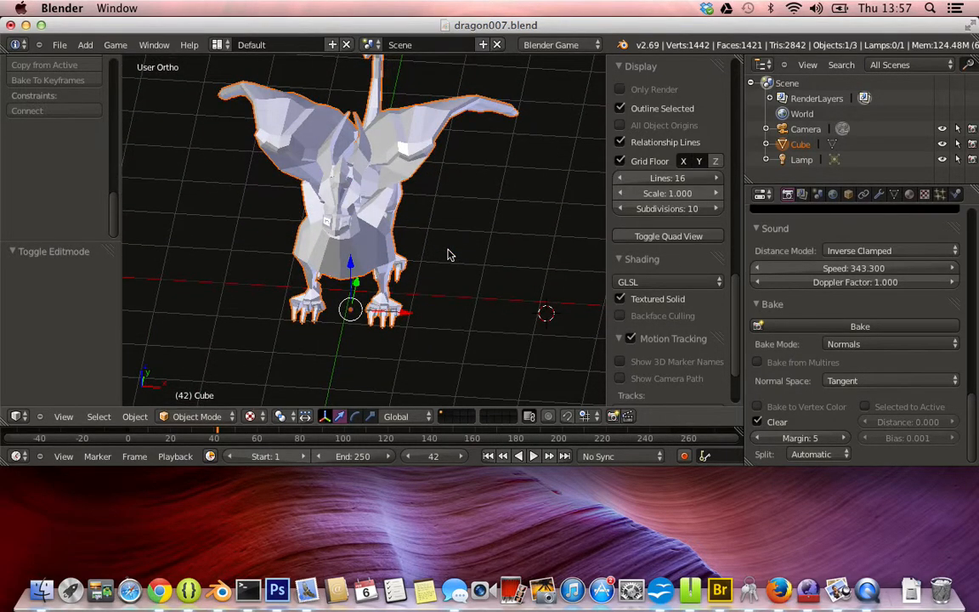
scroll(450, 254, "right", 5)
scroll(450, 254, "down", 3)
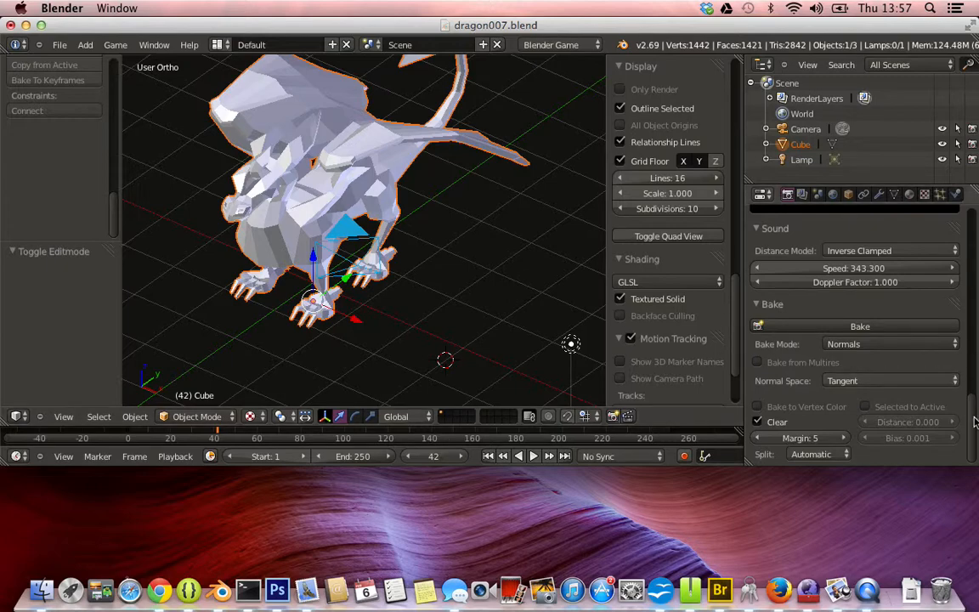
Bring up the Shaderhub upload settings in the scene properties, with the URL, File, Description, Secret and Upload Mode fields shown
left_click_drag(973, 423, 978, 223)
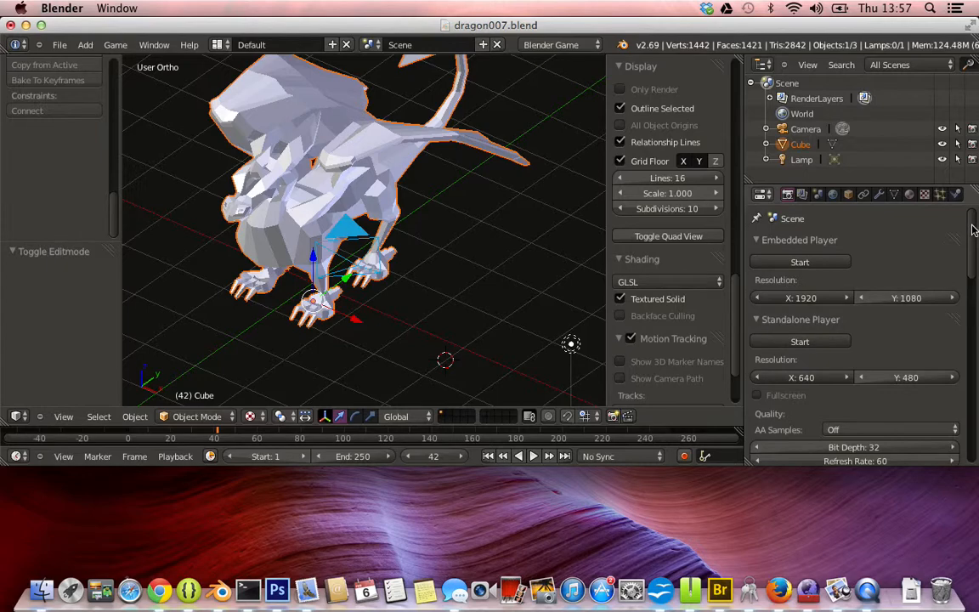
mouse_move(973, 230)
left_mouse_down()
mouse_move(978, 438)
mouse_move(976, 231)
left_mouse_up()
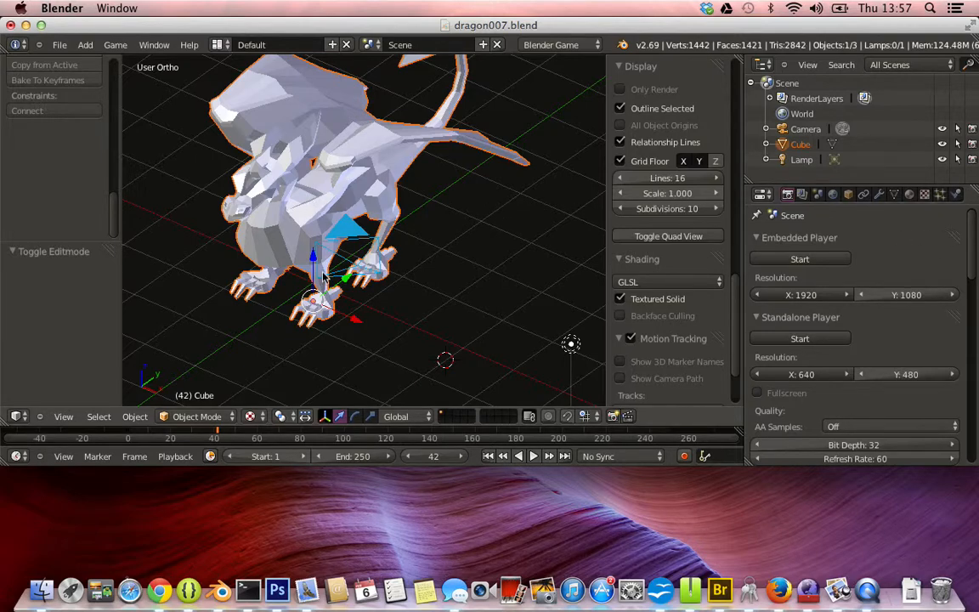
middle_click_drag(349, 280, 385, 308)
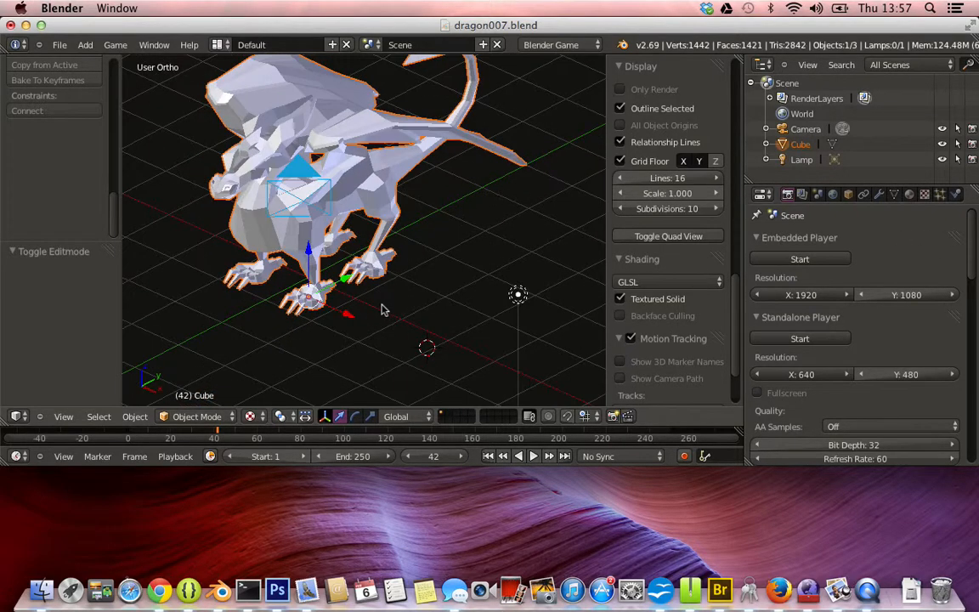
left_click(818, 194)
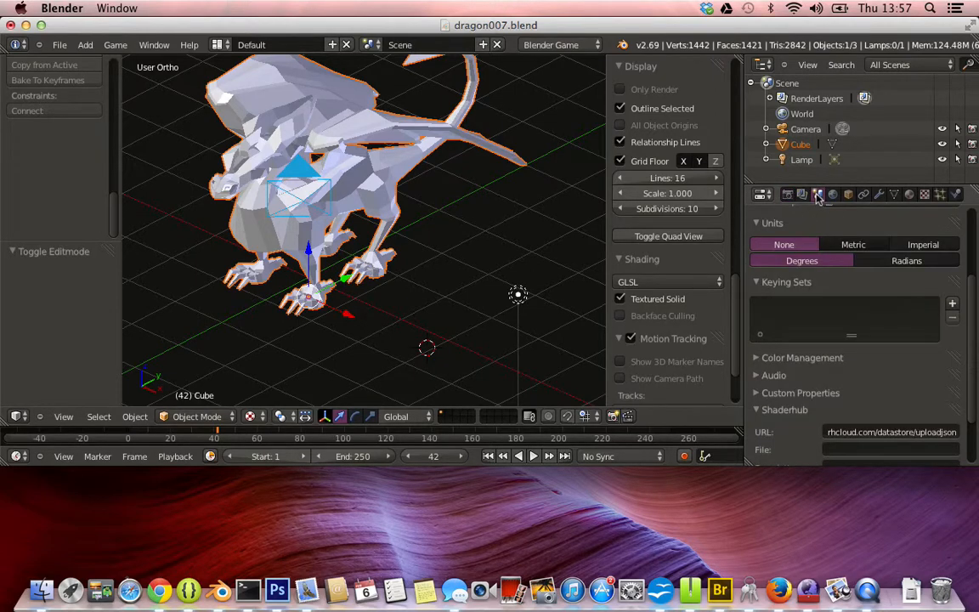
scroll(799, 328, "up", 3)
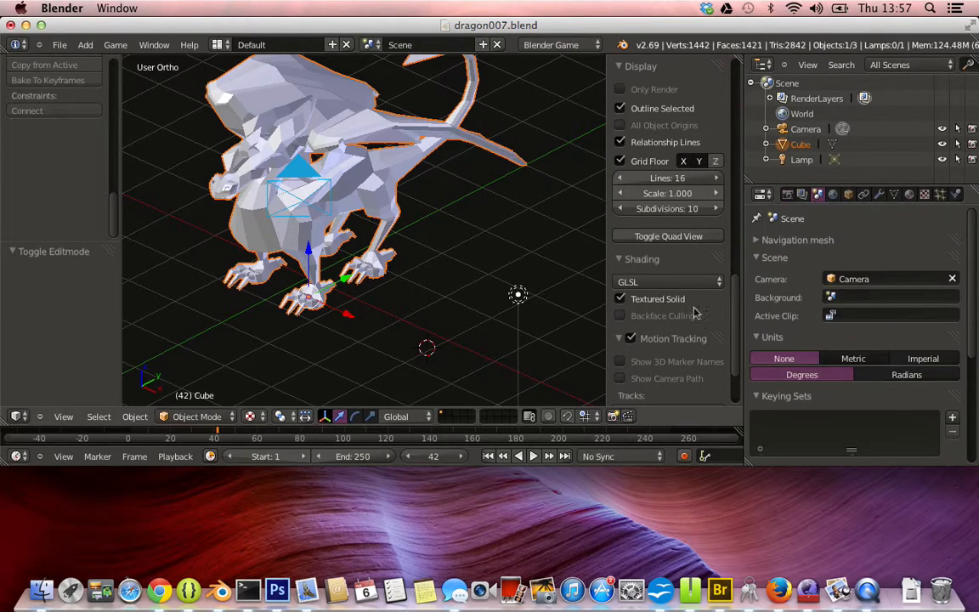
scroll(838, 348, "down", 5)
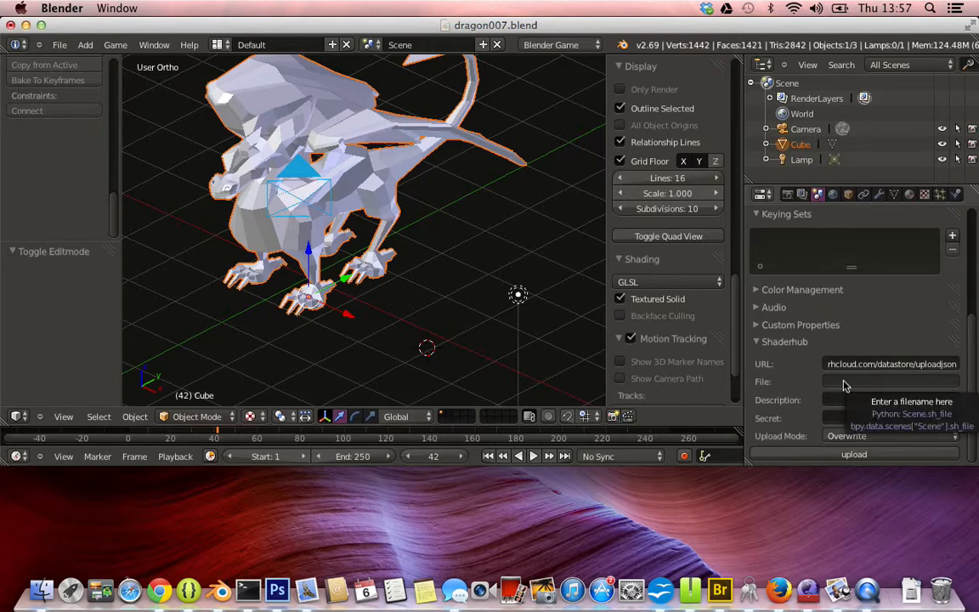
left_click(761, 342)
left_click(760, 342)
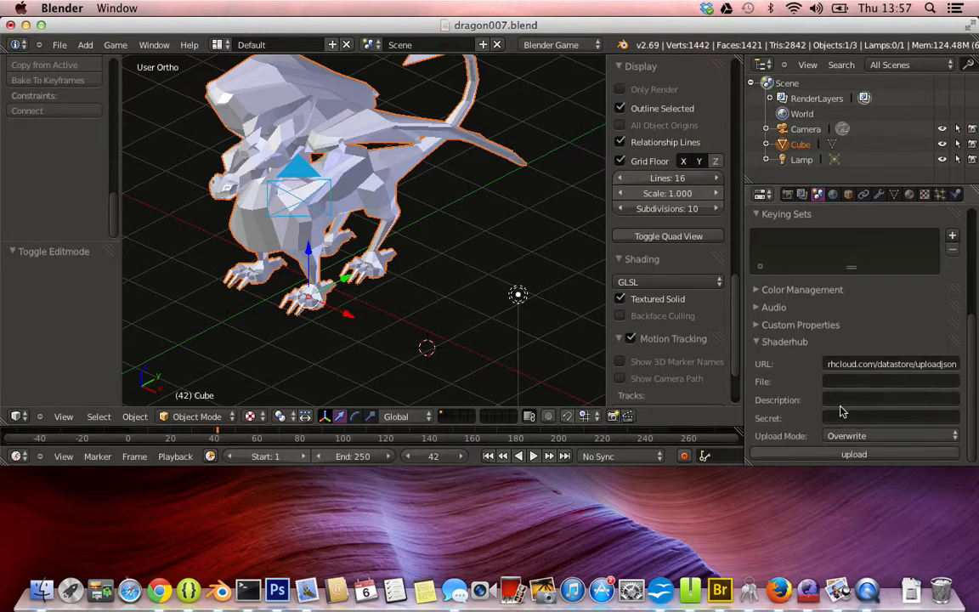
Switch to Chrome and open the Shader Hub tutorial page at its Blender upload script section
key("ctrl+Left")
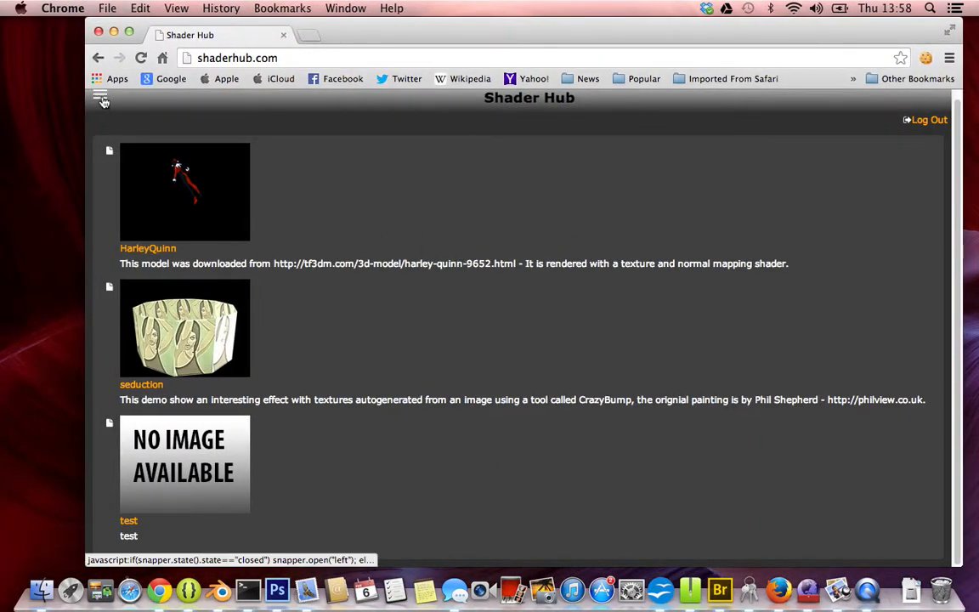
left_click(99, 96)
left_click(115, 97)
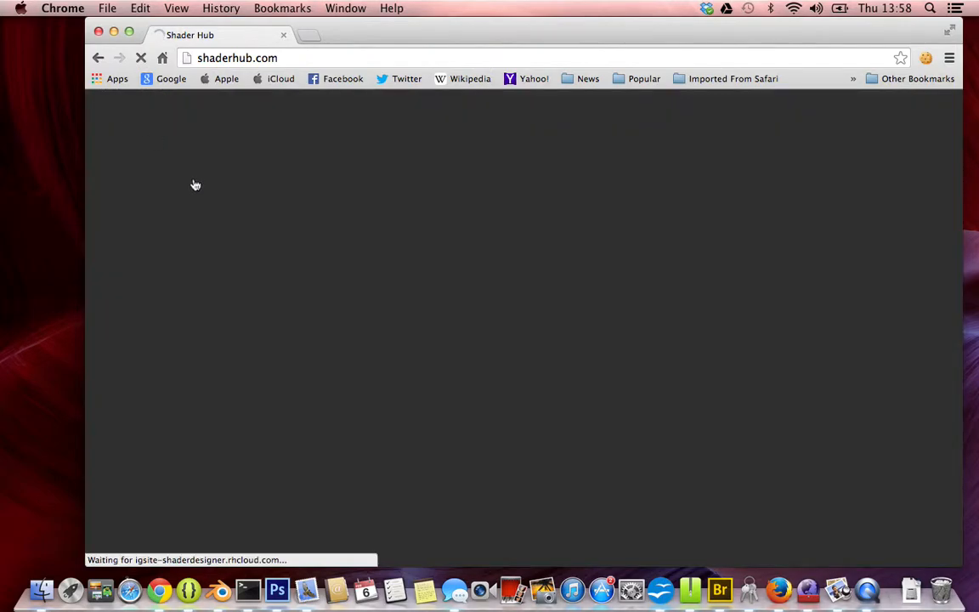
scroll(311, 391, "down", 10)
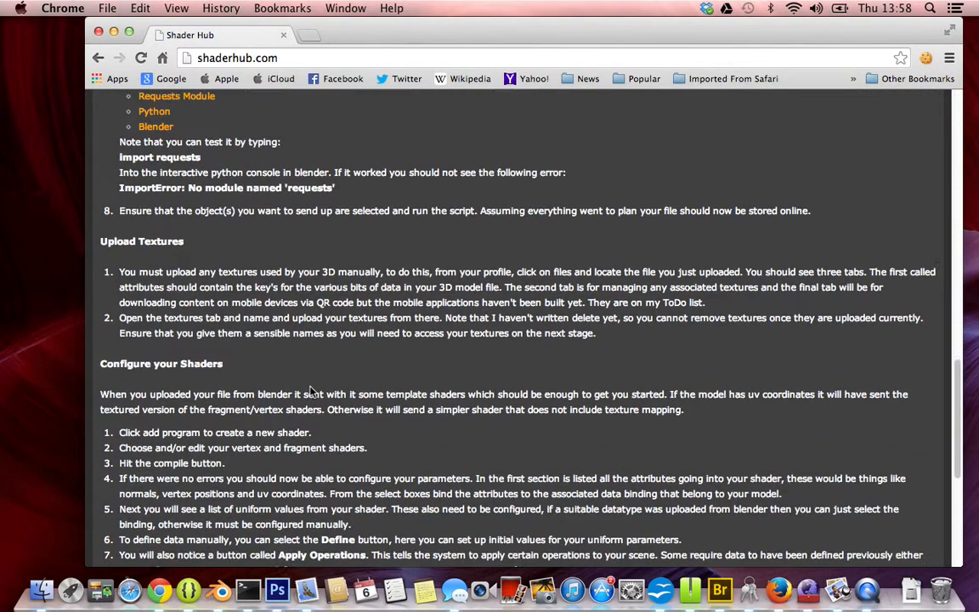
scroll(311, 392, "up", 10)
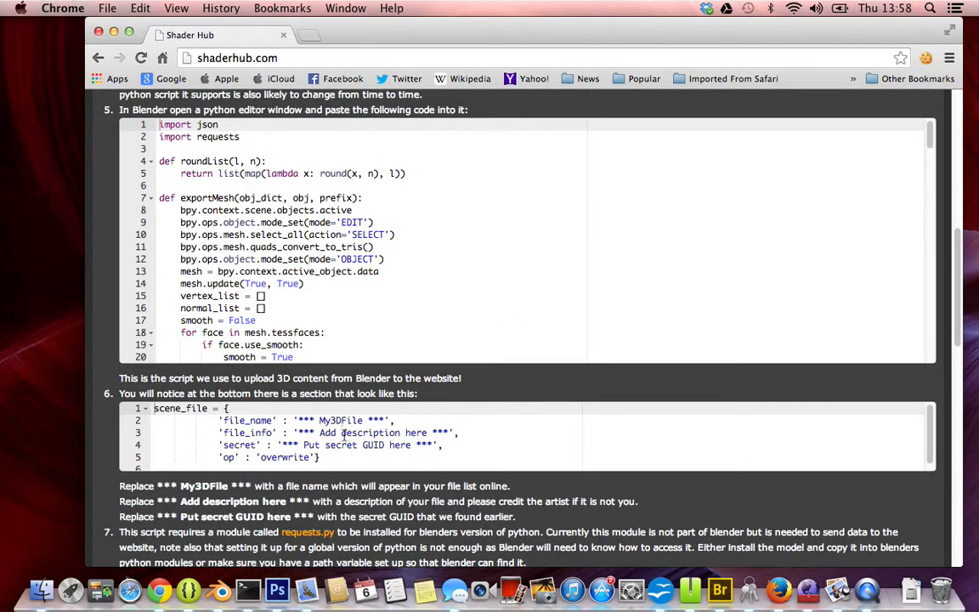
Review the scene_file code block's file_name, file_info, secret and op entries and the replacement instructions below it
left_click(308, 420)
left_click(309, 432)
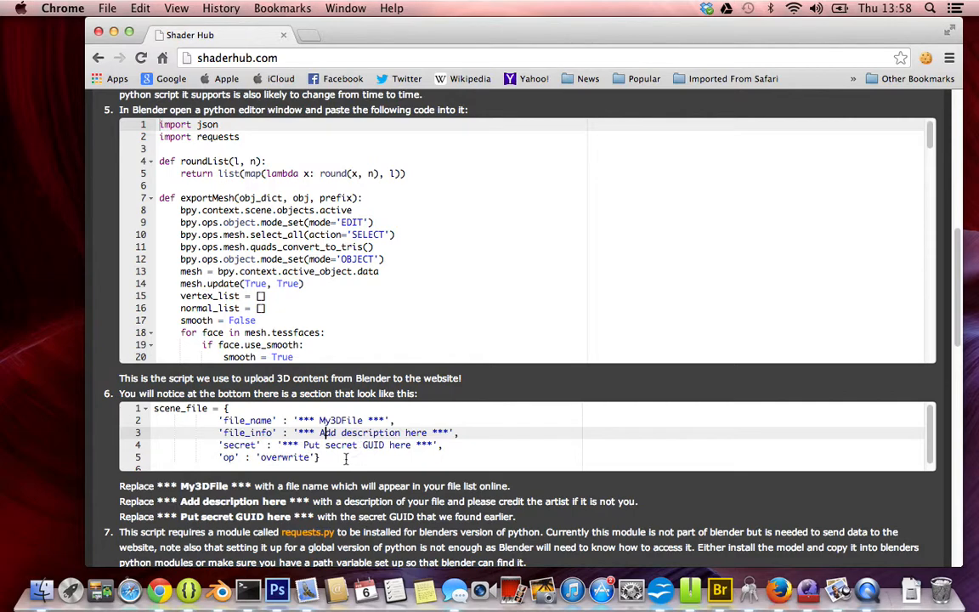
scroll(255, 420, "down", 1)
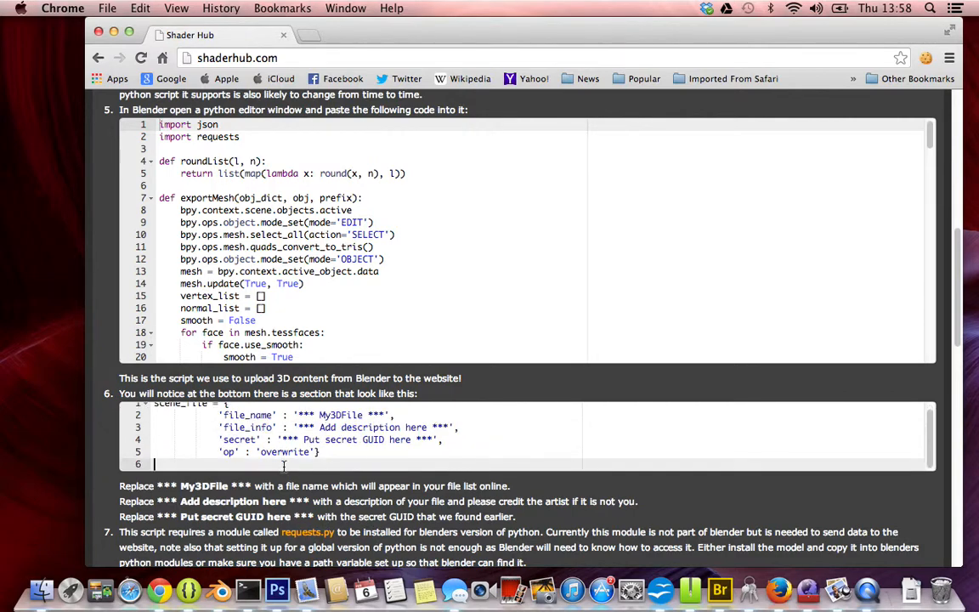
left_click(283, 451)
scroll(393, 489, "down", 1)
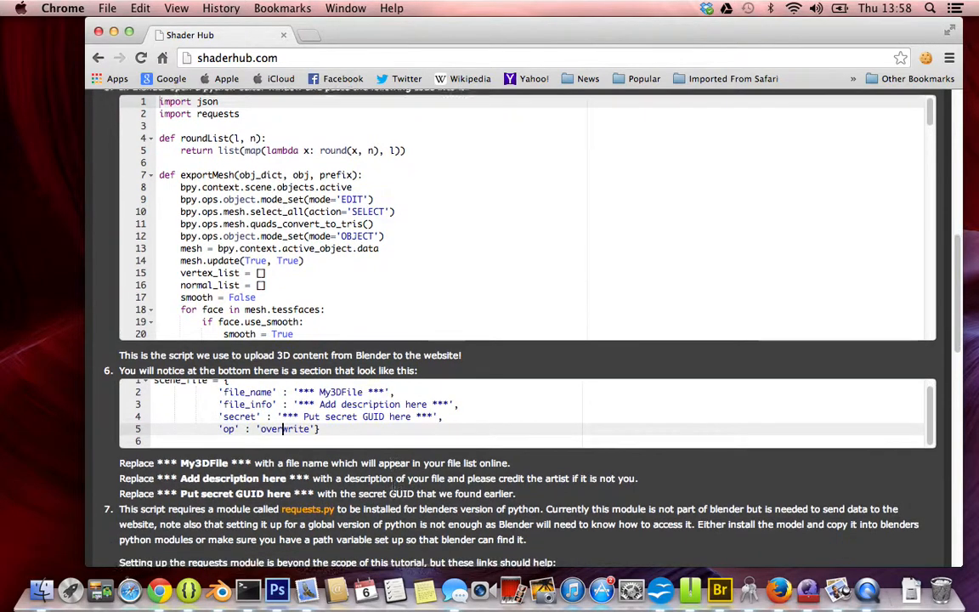
scroll(393, 487, "down", 3)
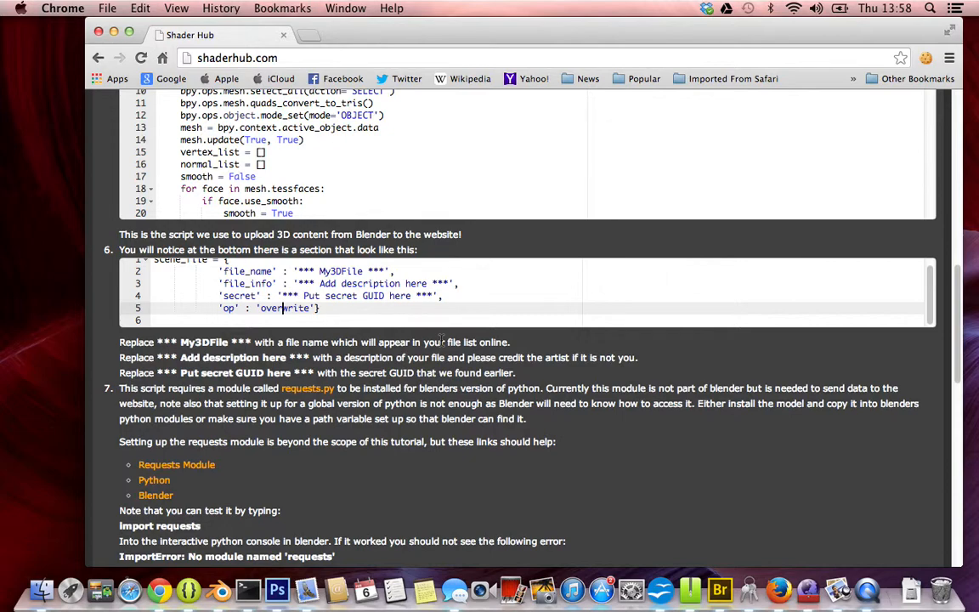
Read through the Python upload script in the tutorial's step 5, including the matrix export and shader code
scroll(459, 177, "down", 10)
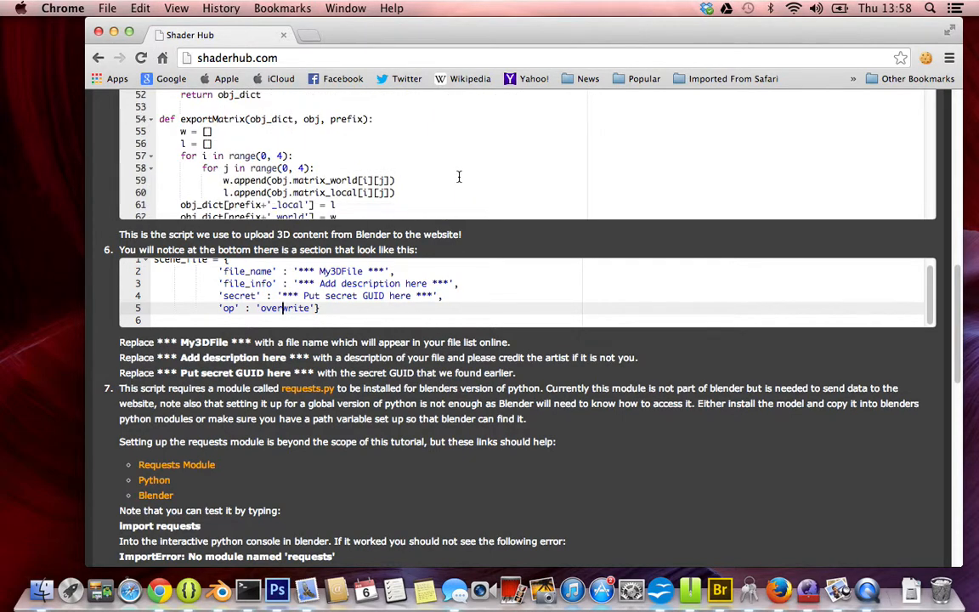
scroll(459, 177, "down", 4)
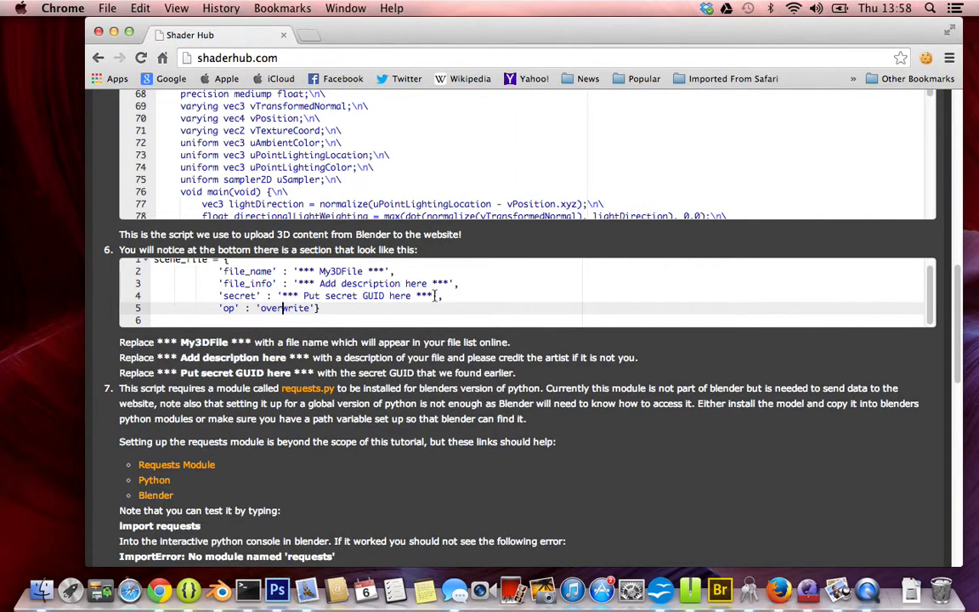
scroll(466, 164, "down", 10)
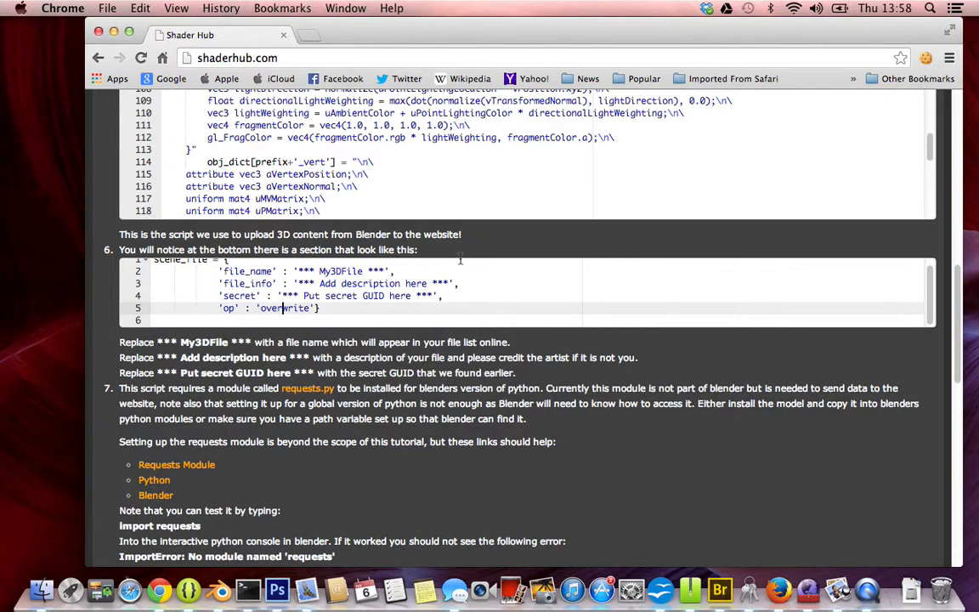
scroll(431, 321, "up", 1)
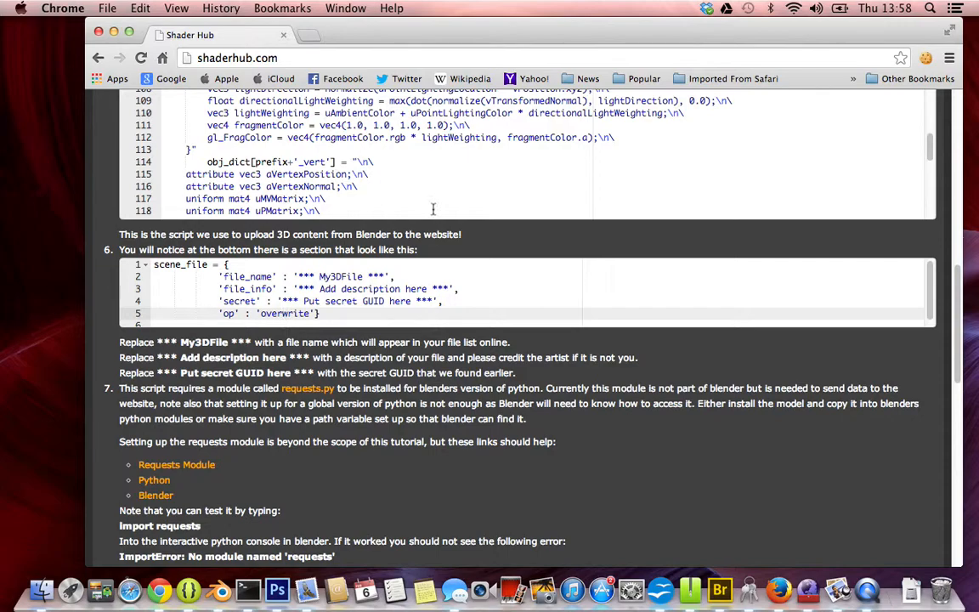
scroll(444, 137, "up", 15)
scroll(444, 137, "down", 20)
scroll(444, 137, "up", 20)
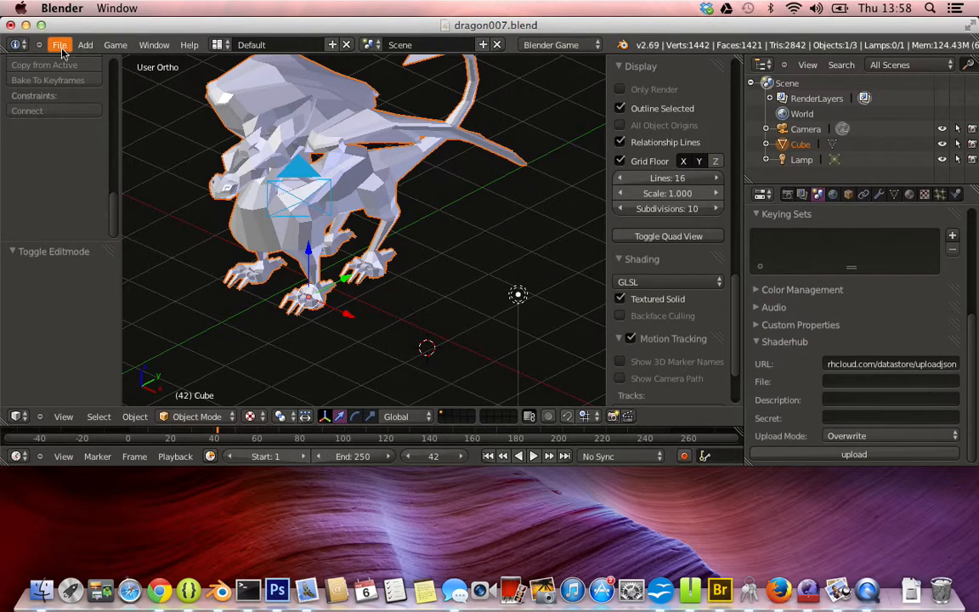
Switch back to Blender and inspect the Shaderhub Uploader add-on's details in the User Preferences, closing them when done
left_click(60, 47)
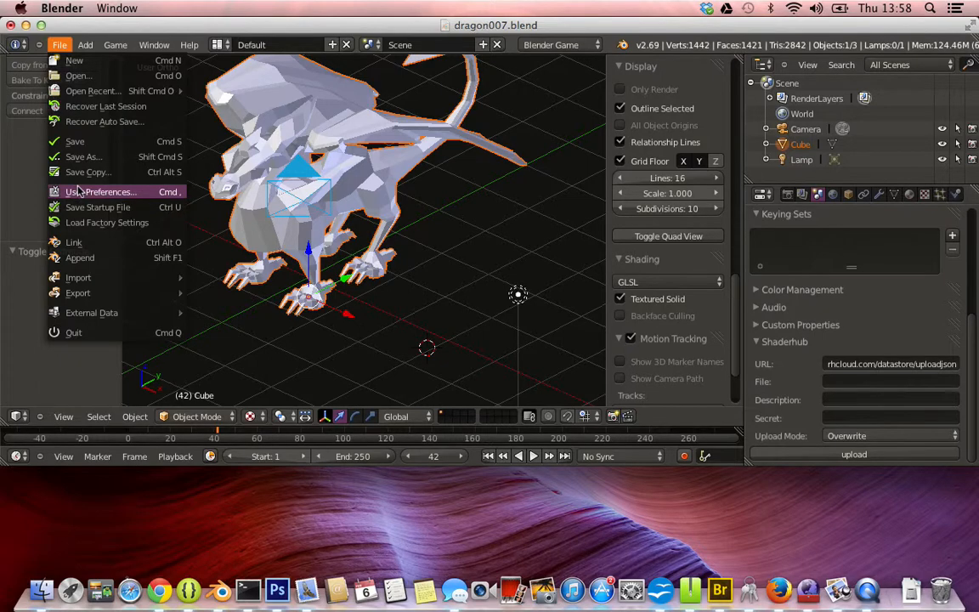
left_click(103, 192)
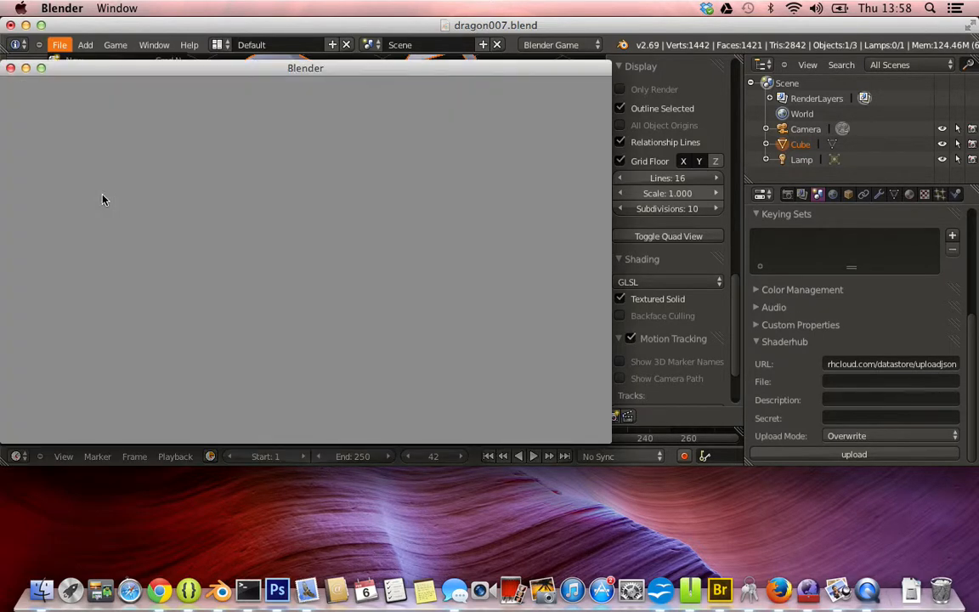
scroll(382, 241, "down", 2)
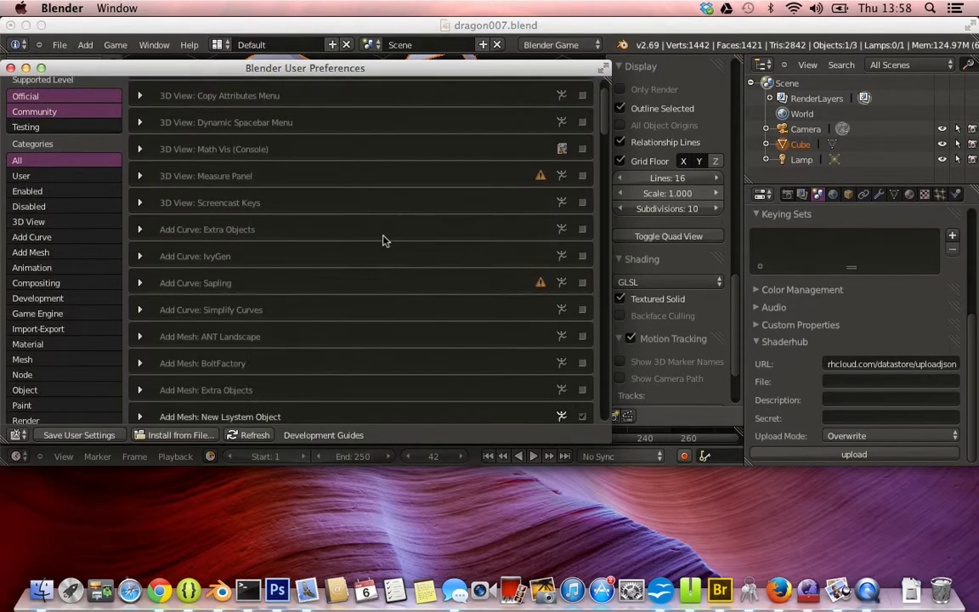
scroll(382, 241, "down", 6)
scroll(385, 239, "up", 5)
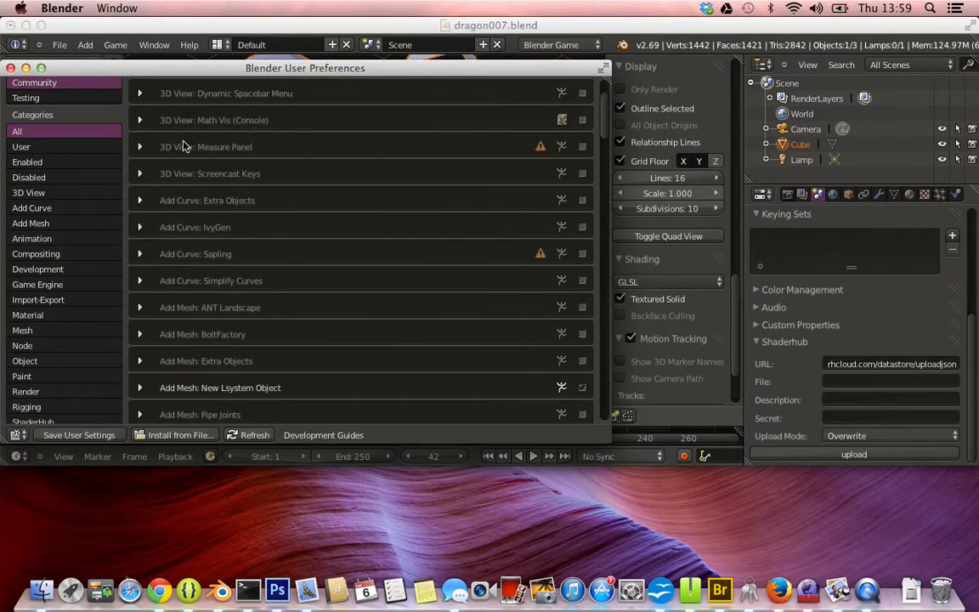
scroll(76, 272, "down", 5)
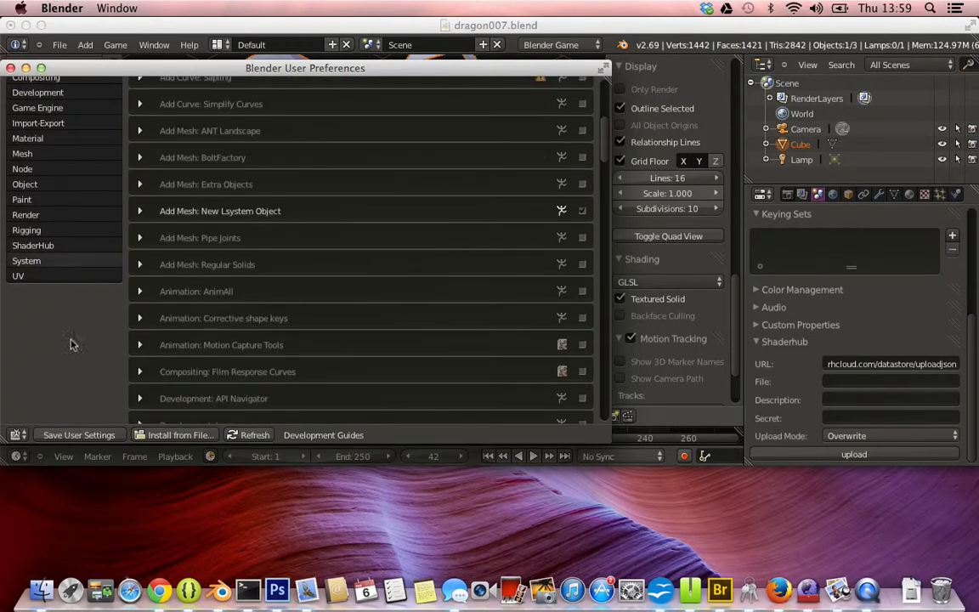
left_click(36, 246)
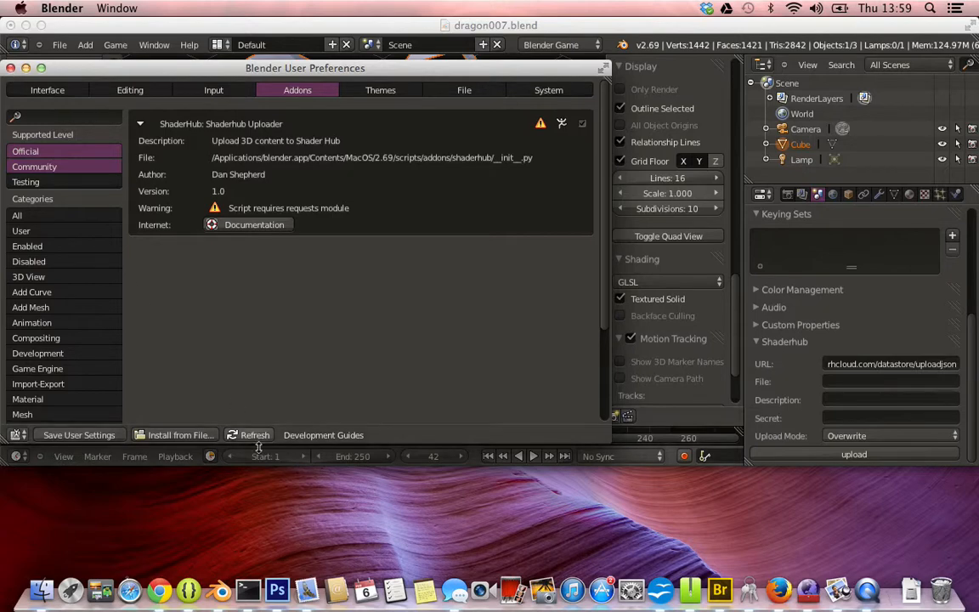
left_click(10, 67)
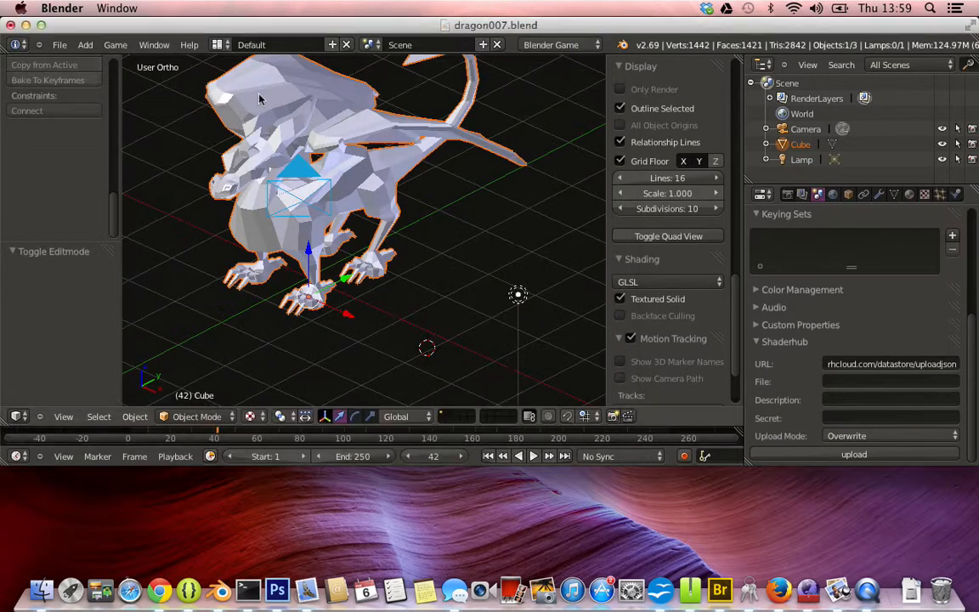
Set the Shaderhub file name to "dragon" and the description to "This is model of a dragon I made in blender"
left_click(844, 380)
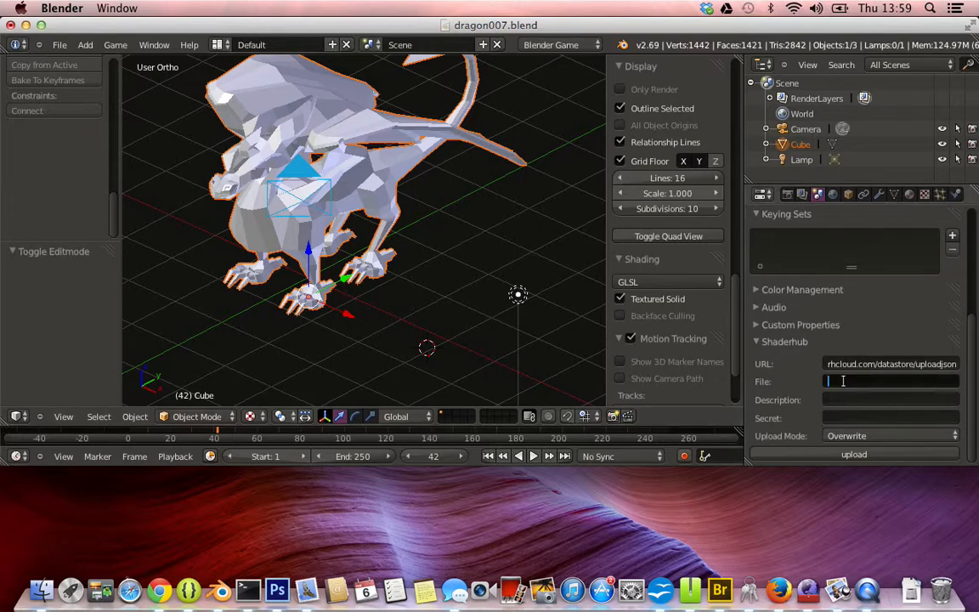
type("dragon")
left_click(849, 399)
type("This i")
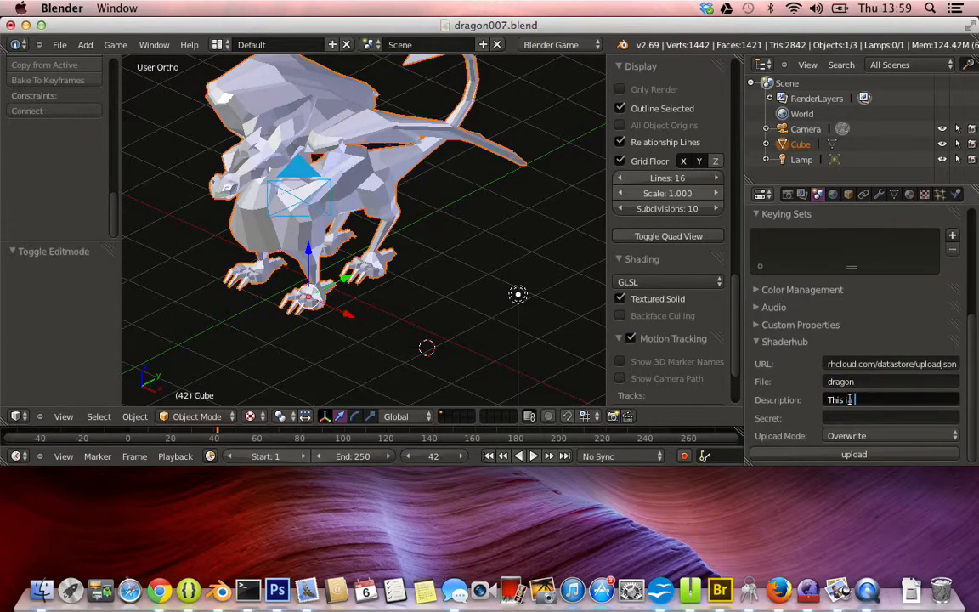
type("s mod")
type("el of a dragon I m")
type("ade in blender")
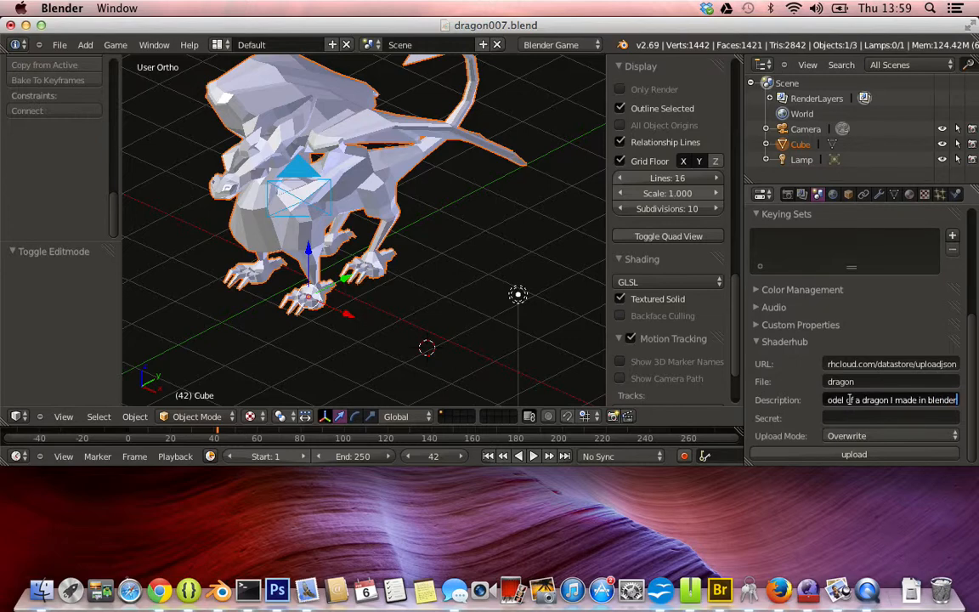
key("Return")
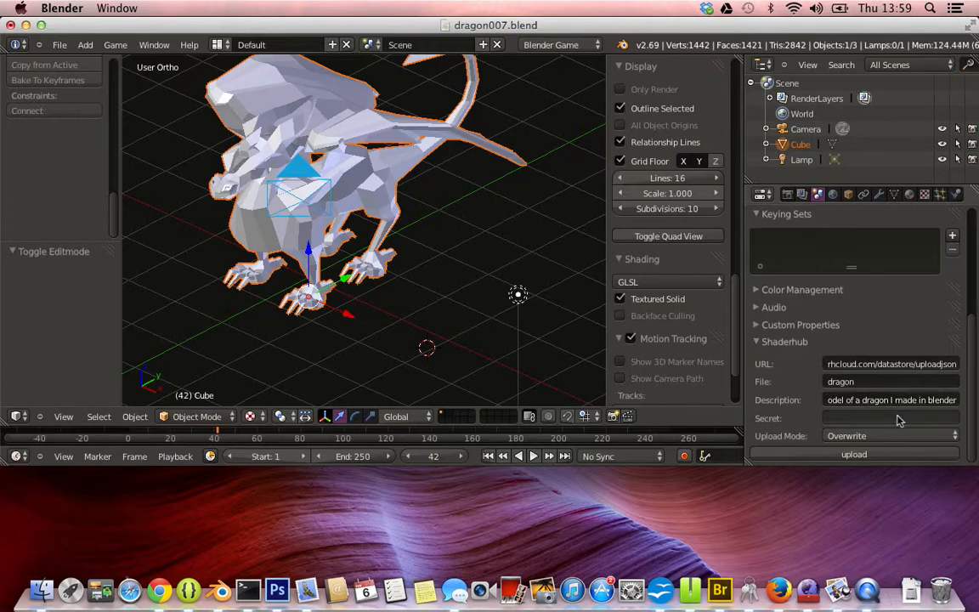
Switch to Shader Hub in Chrome, open the account profile and copy the account secret for the add-on's Secret field
left_click(879, 418)
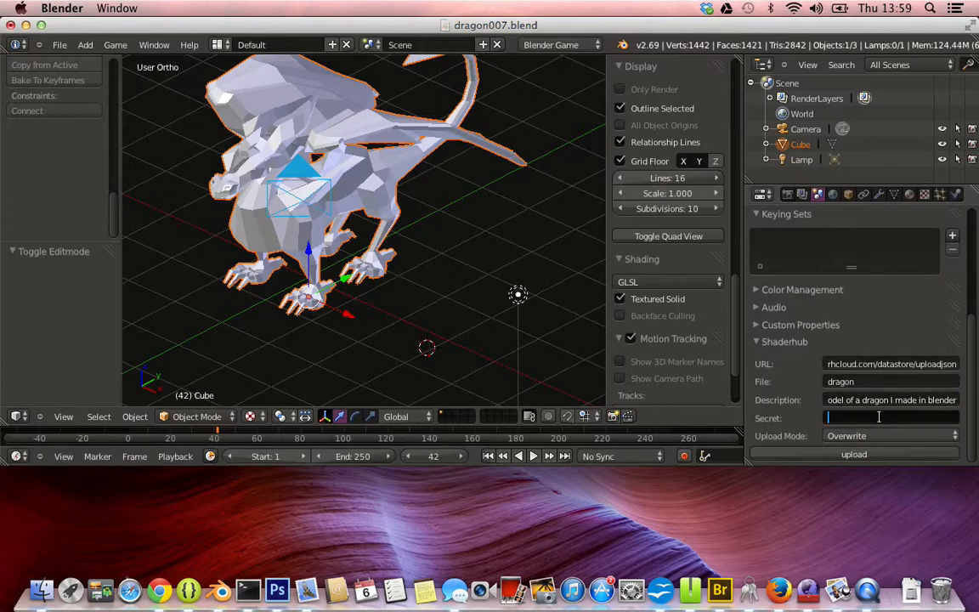
key("ctrl+Left")
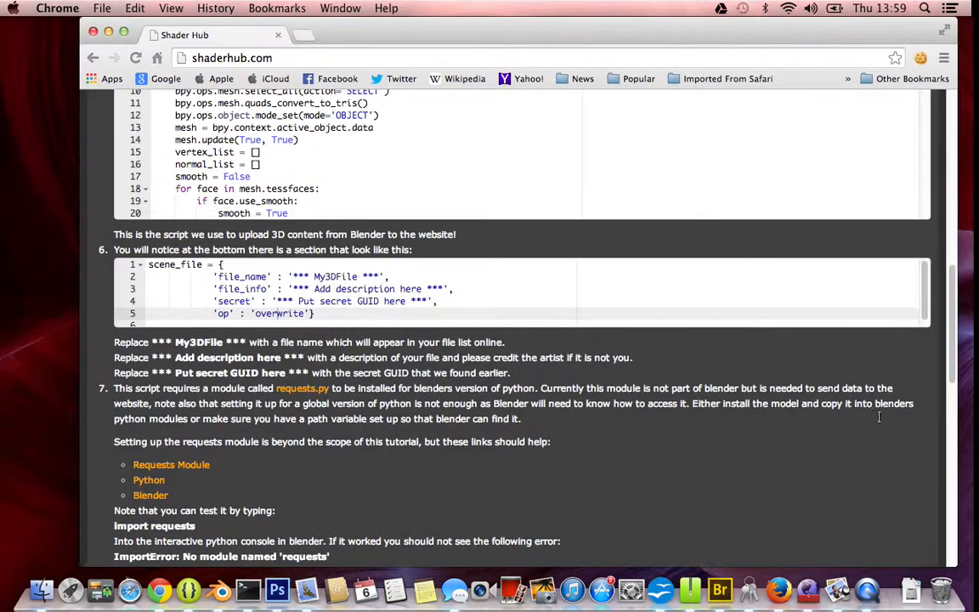
scroll(357, 151, "up", 15)
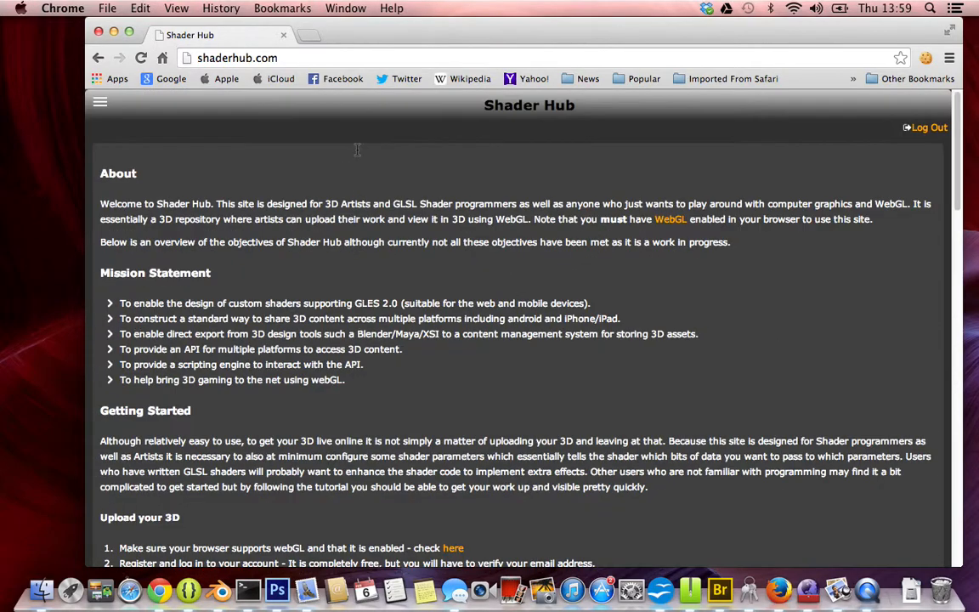
left_click(100, 102)
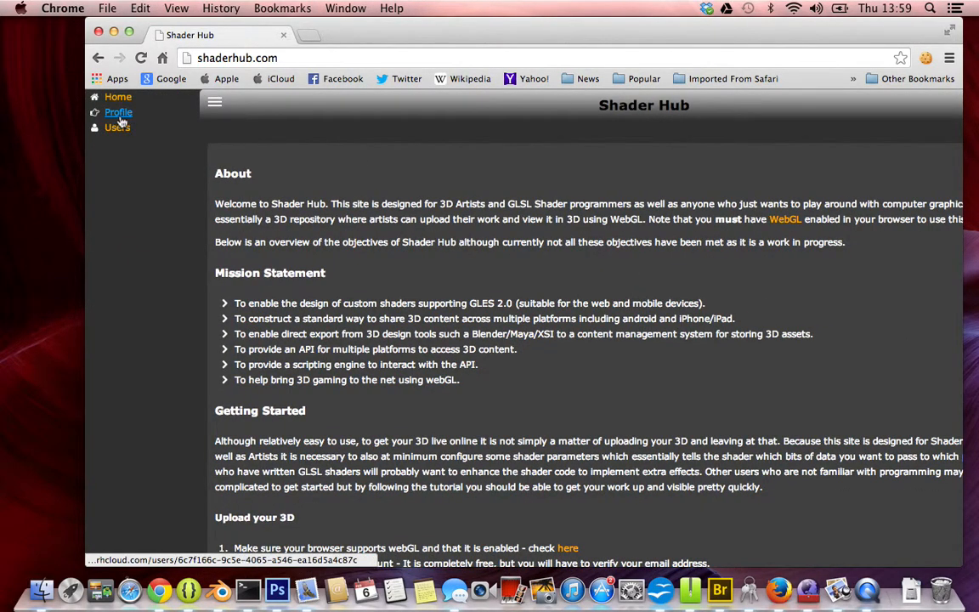
left_click(120, 117)
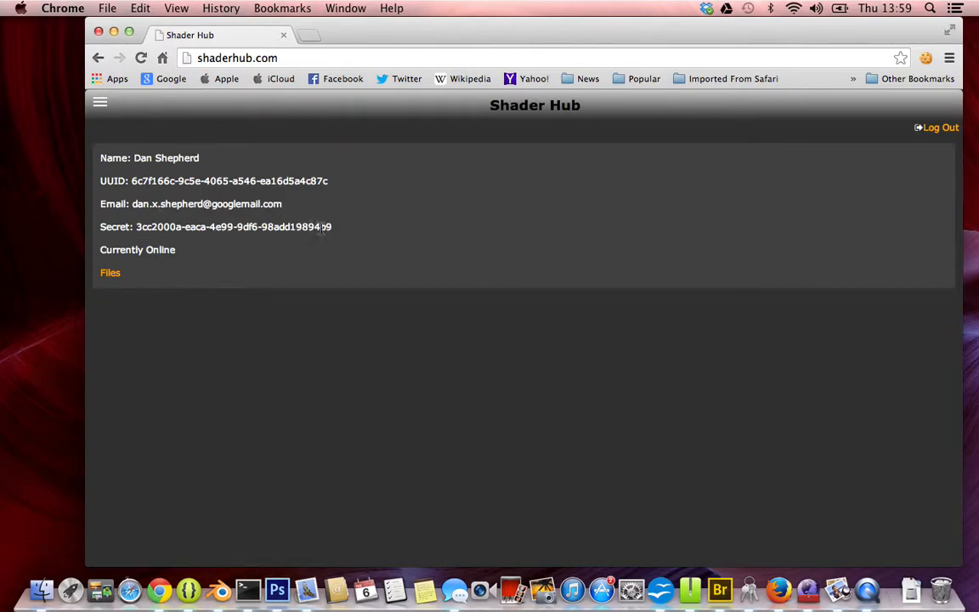
left_click_drag(333, 229, 295, 227)
left_click_drag(133, 226, 133, 227)
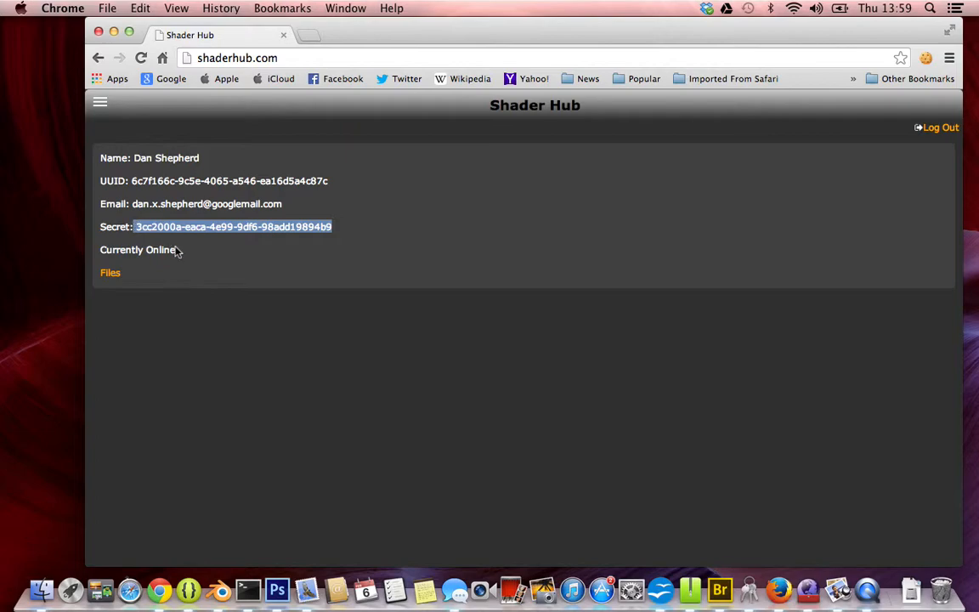
key("super+c")
Switch back to Blender, paste the account secret into Shaderhub's Secret field and upload the dragon in Overwrite mode
key("ctrl+Right")
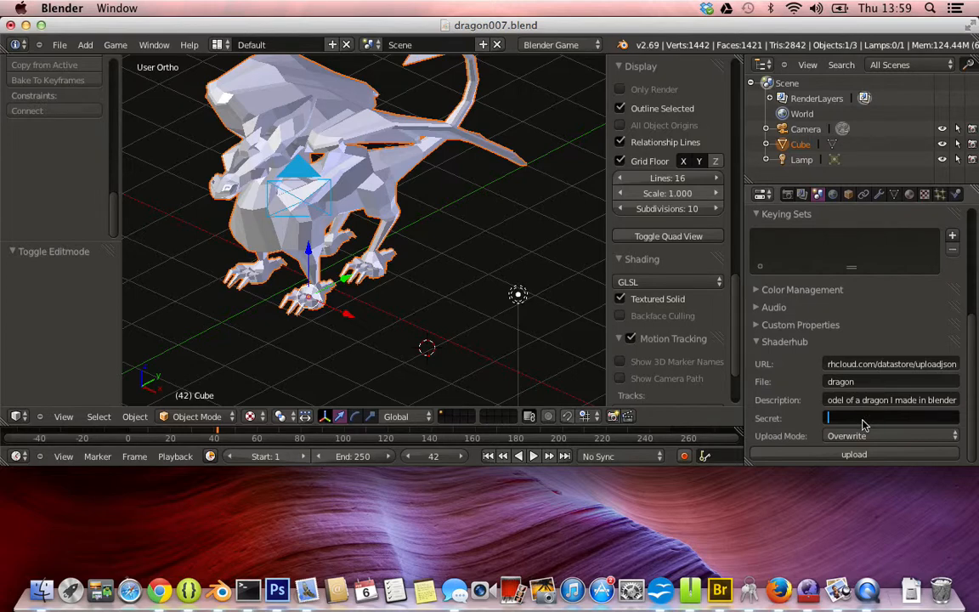
key("super+v")
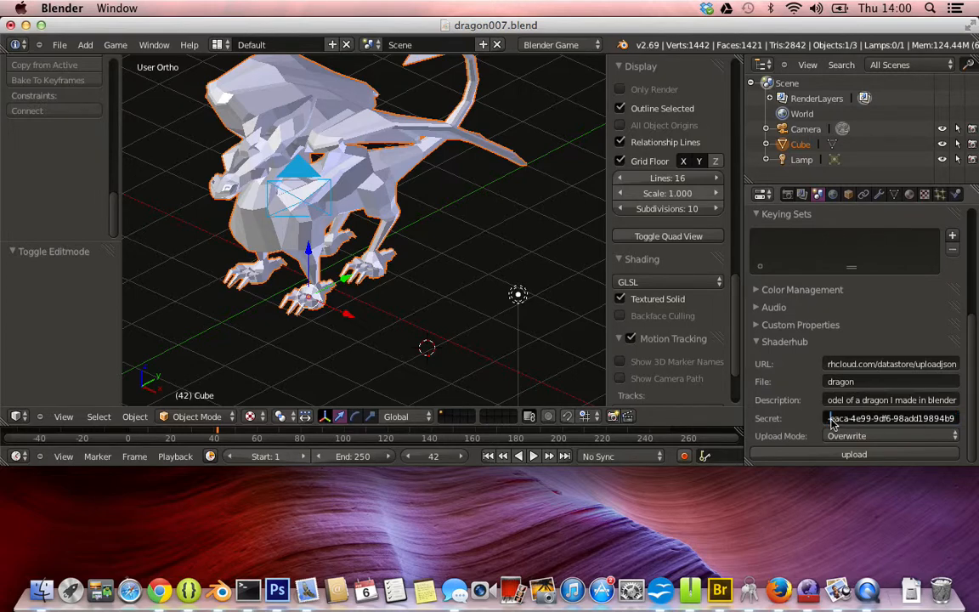
key("Left")
key("Left")
key("Left")
key("Left")
key("Left")
key("Left")
key("Left")
key("Left")
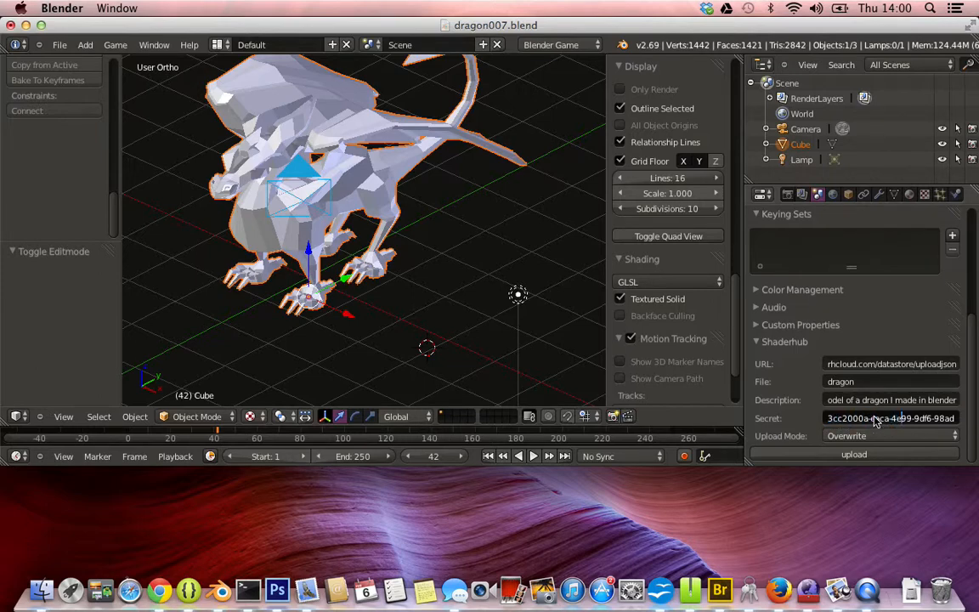
key("Right")
key("Right")
key("Right")
key("Right")
key("Right")
key("Right")
key("Right")
key("Right")
key("Right")
key("Right")
key("Right")
key("Right")
key("Right")
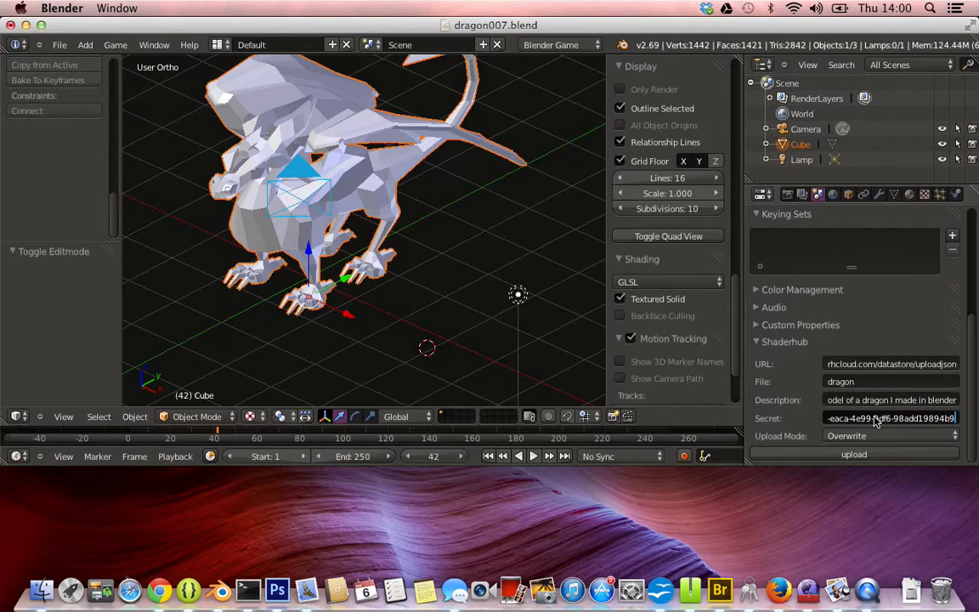
left_click(855, 456)
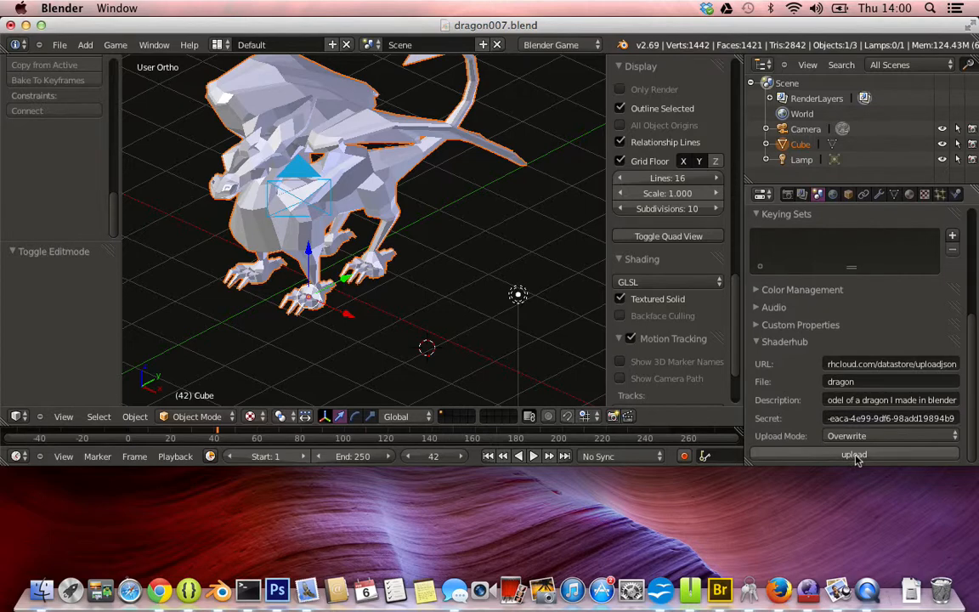
left_click(856, 455)
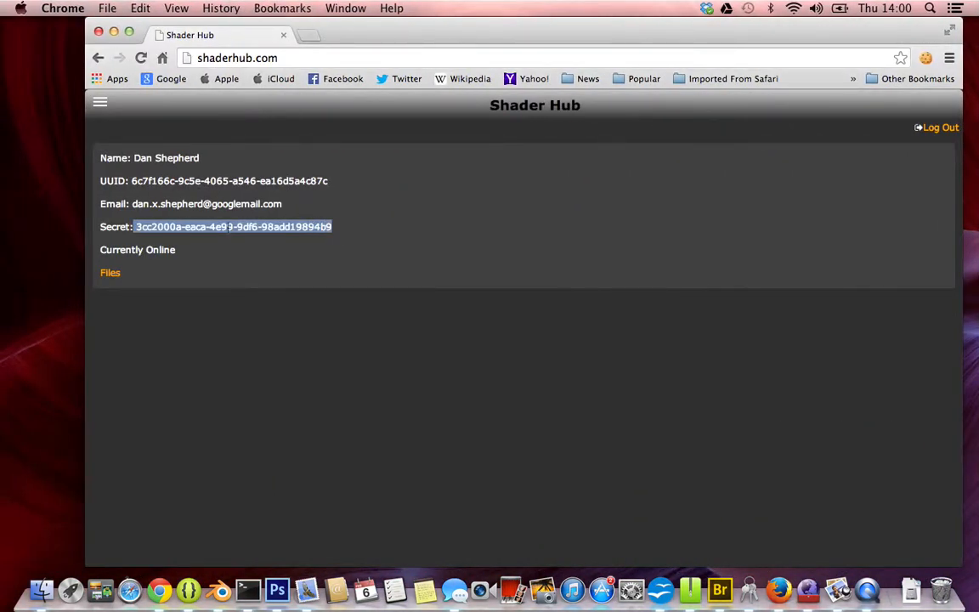
Switch to Chrome, look through the profile's uploaded files and open the Dragon file's details
left_click(113, 272)
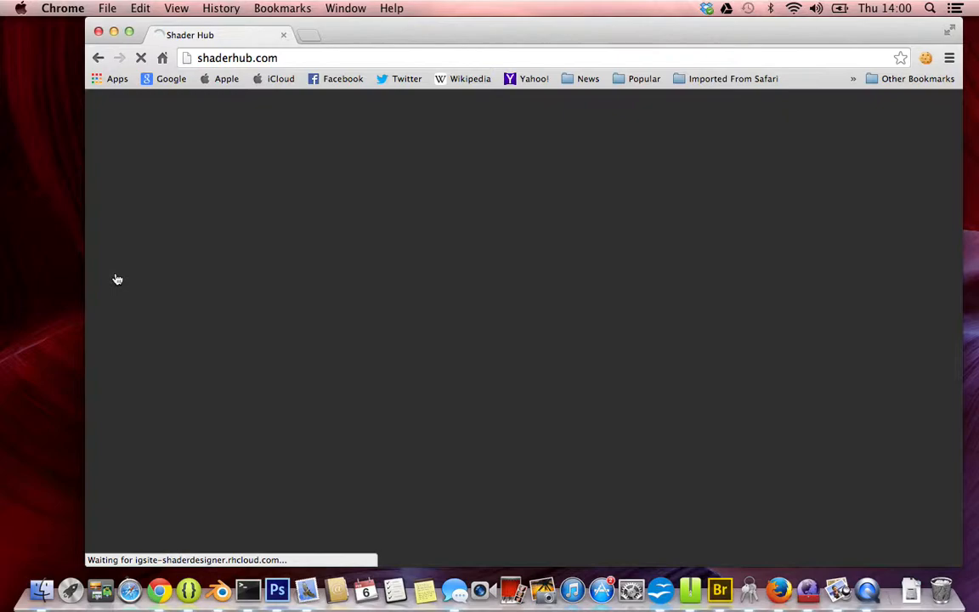
scroll(390, 320, "down", 3)
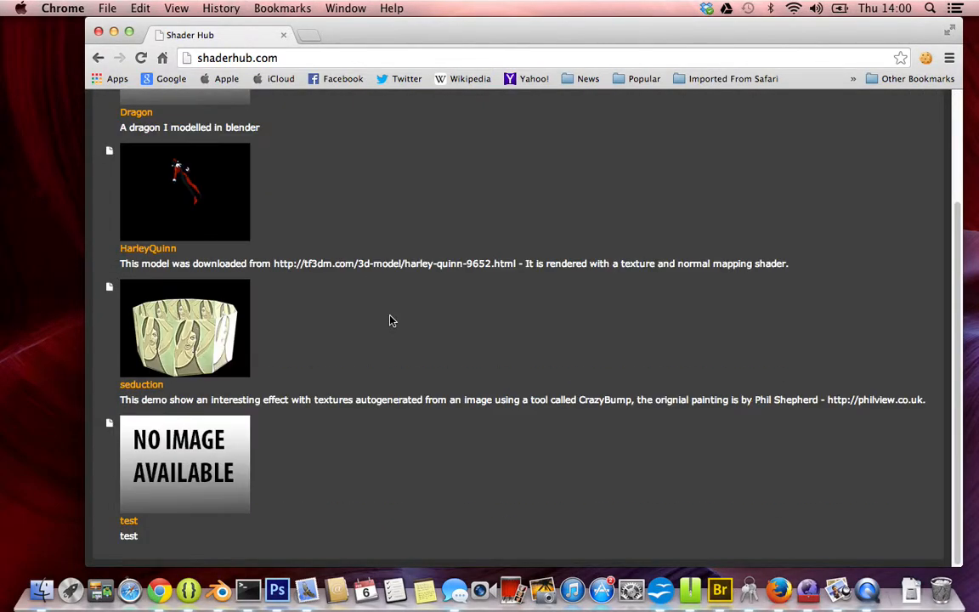
scroll(390, 320, "up", 3)
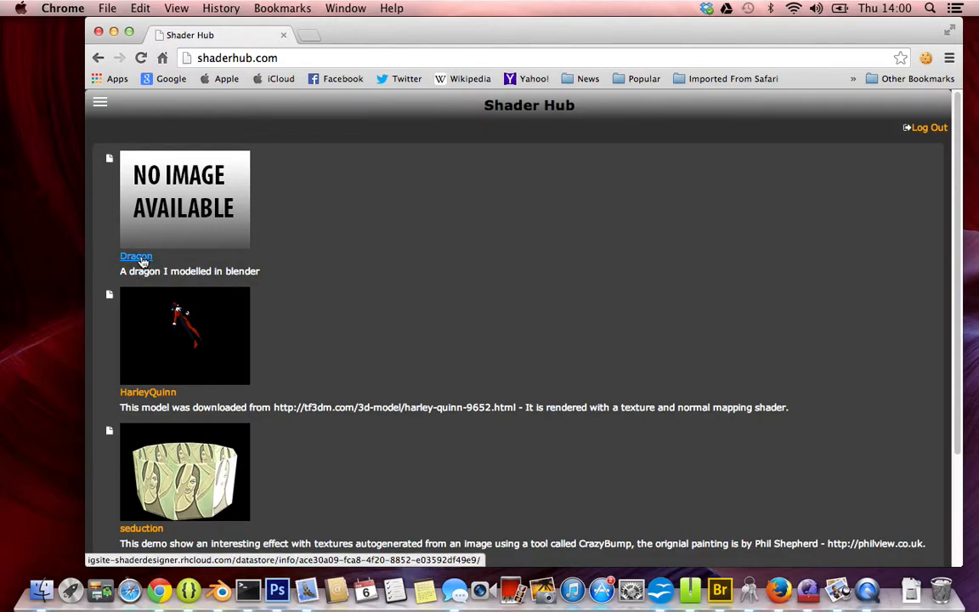
left_click(138, 256)
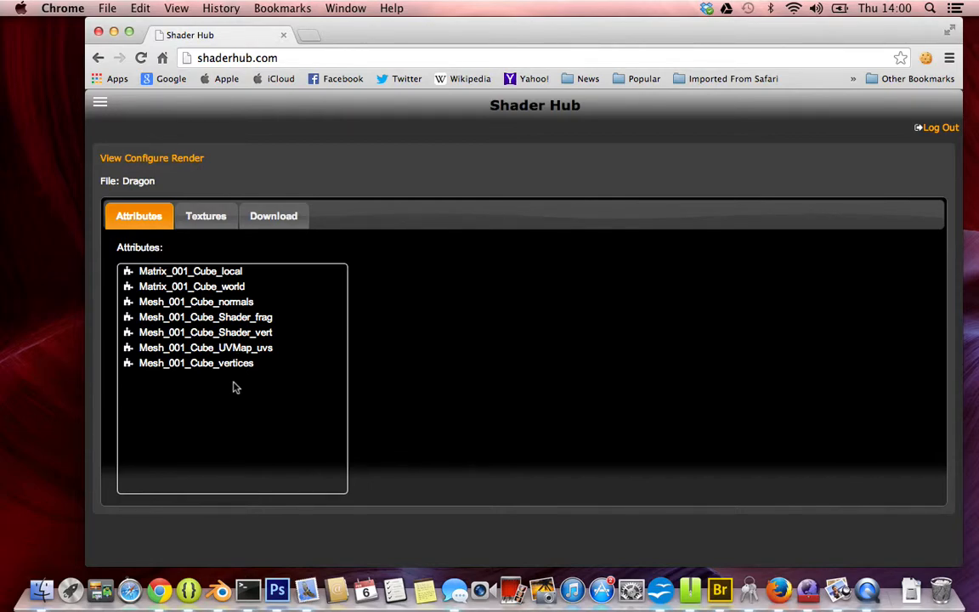
View the Dragon file's raw mesh data, skim its normals values, and return to the file's Shader Hub page
left_click(109, 160)
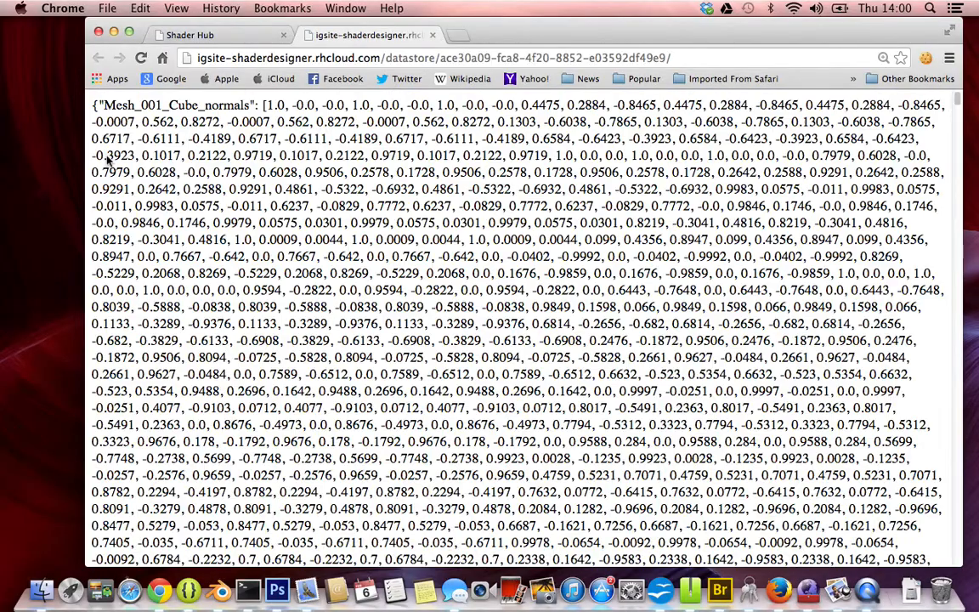
scroll(377, 285, "down", 20)
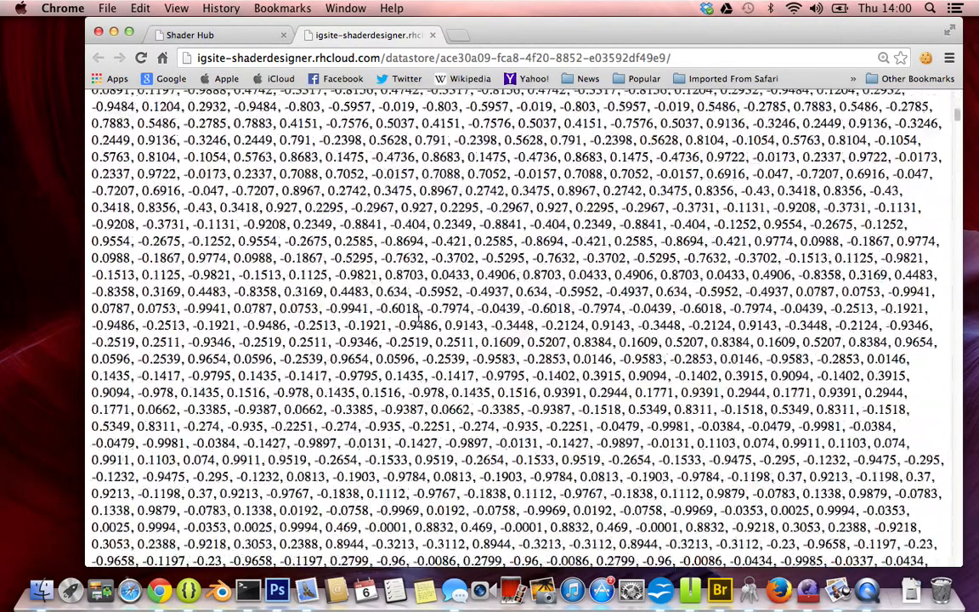
scroll(419, 316, "down", 15)
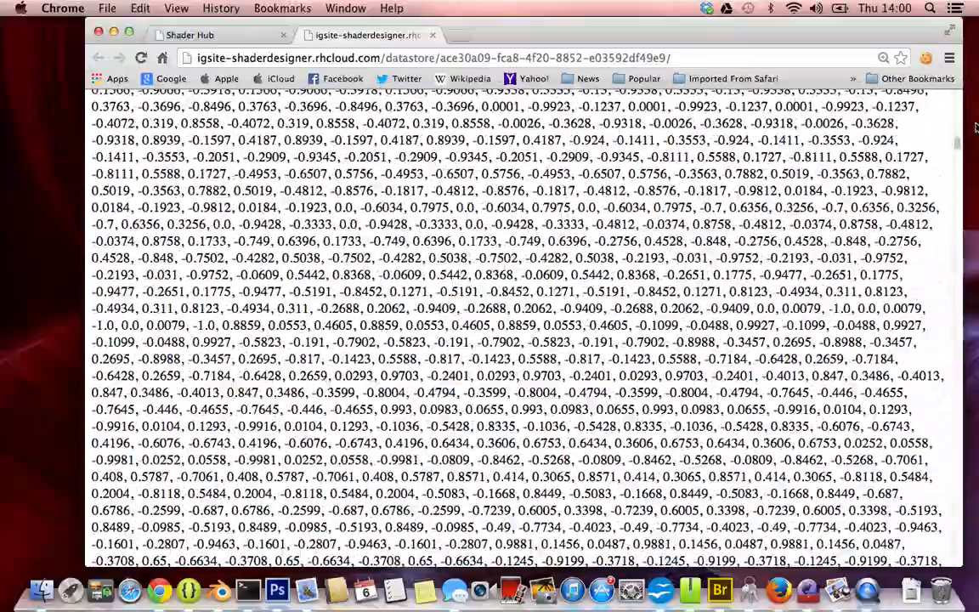
left_click_drag(959, 147, 867, 47)
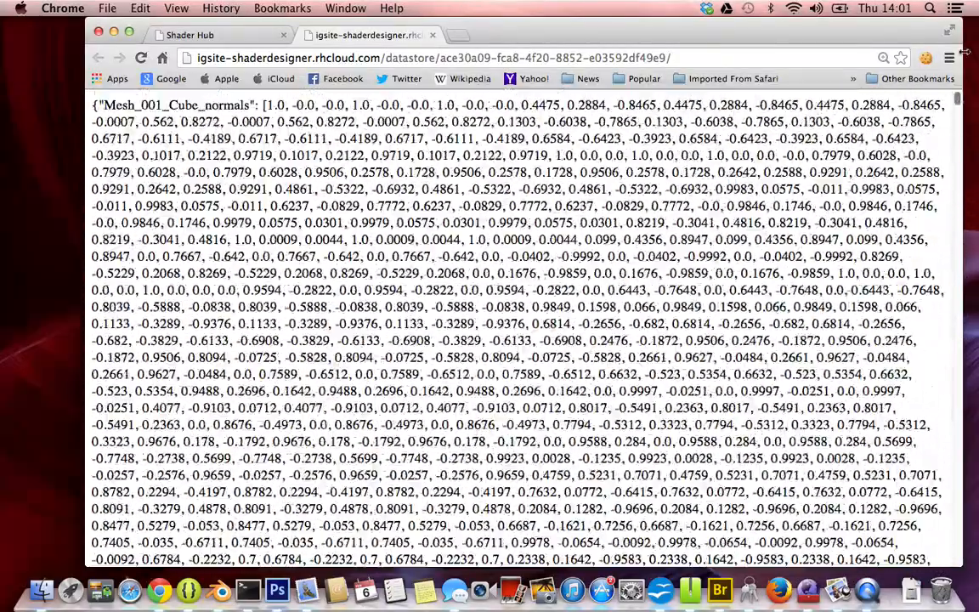
left_click(251, 36)
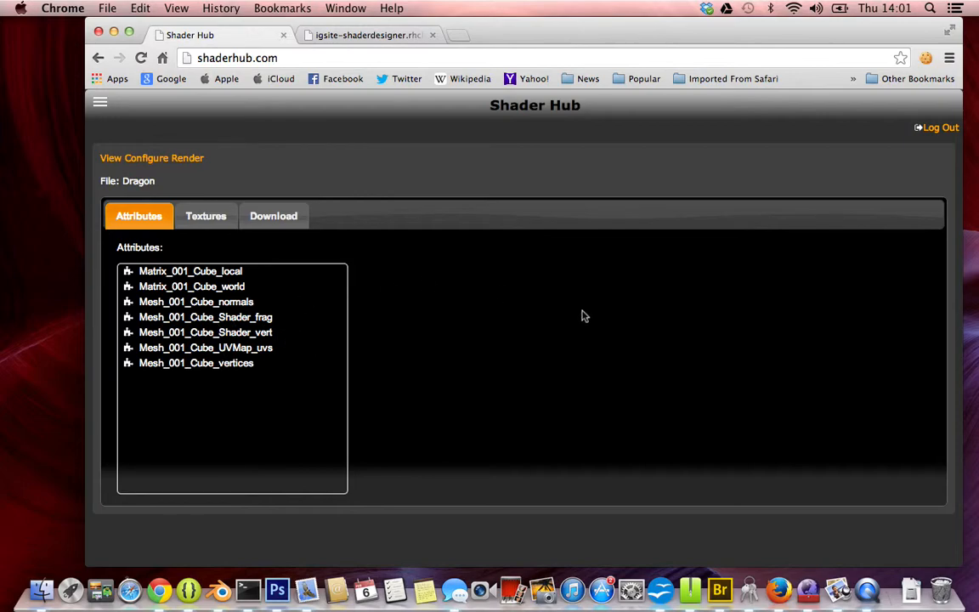
Glance at the dragon's texture maps in Preview, then in Chrome give the Dragon file's new texture the name "texture"
key("ctrl+Left")
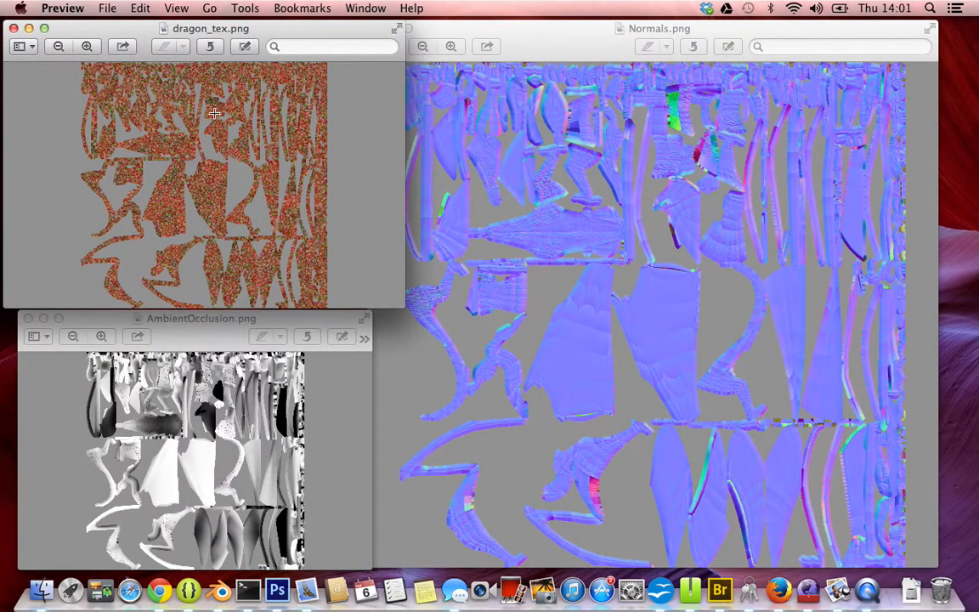
key("ctrl+Right")
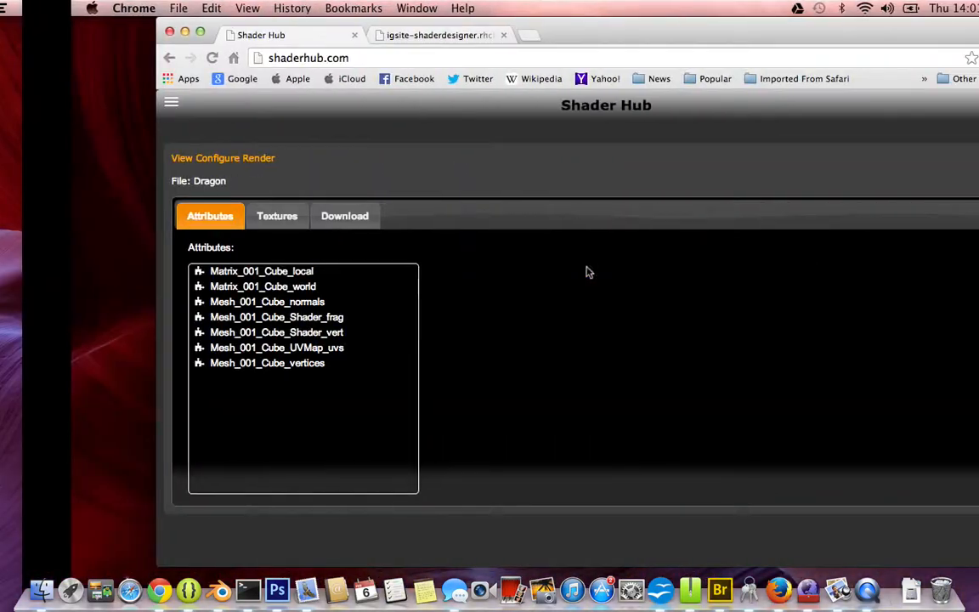
left_click(207, 218)
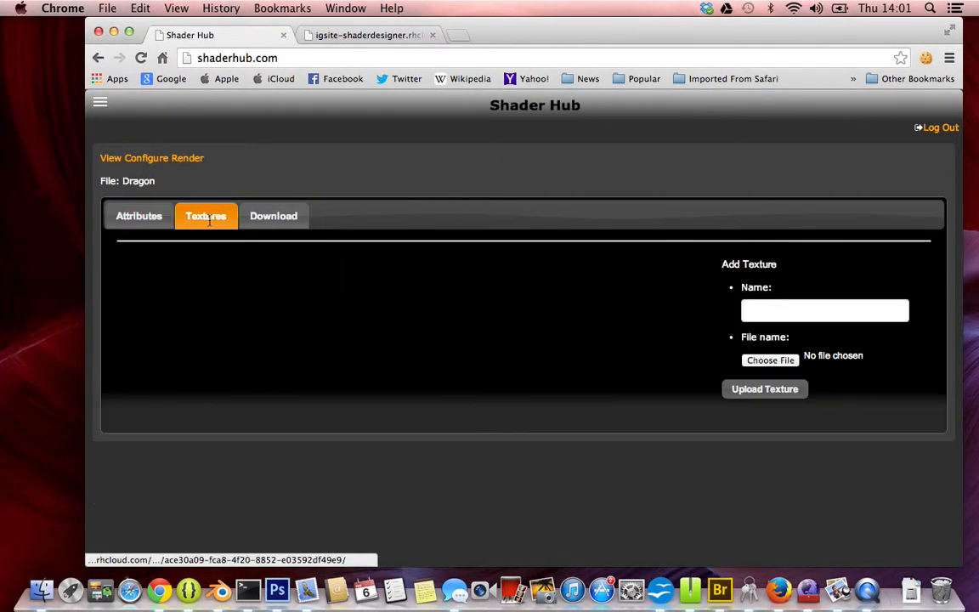
left_click(776, 314)
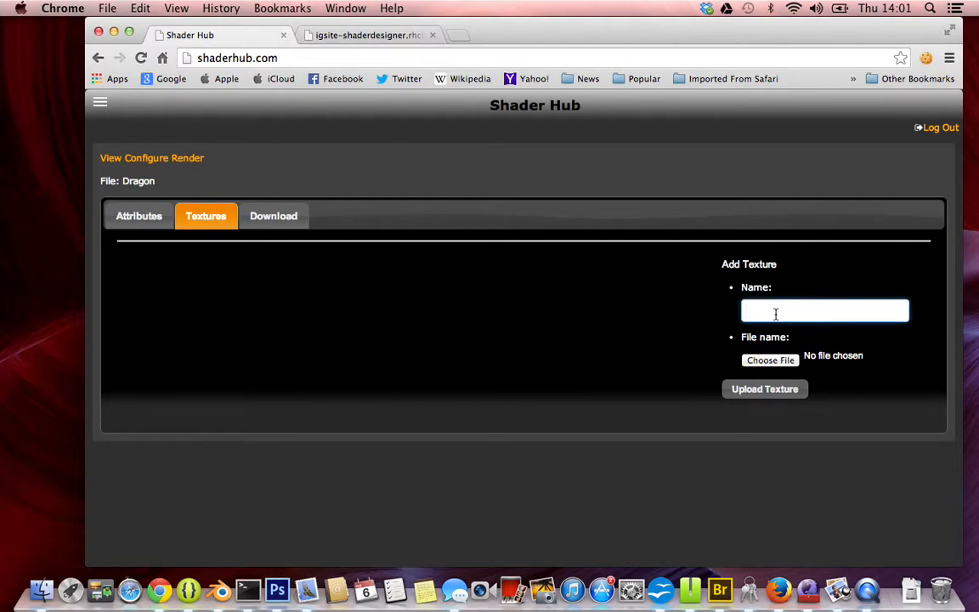
type("texture")
Choose dragon_tex.png from Documents/Blender/models/dragon as the texture file and upload it to the Dragon file
left_click(782, 362)
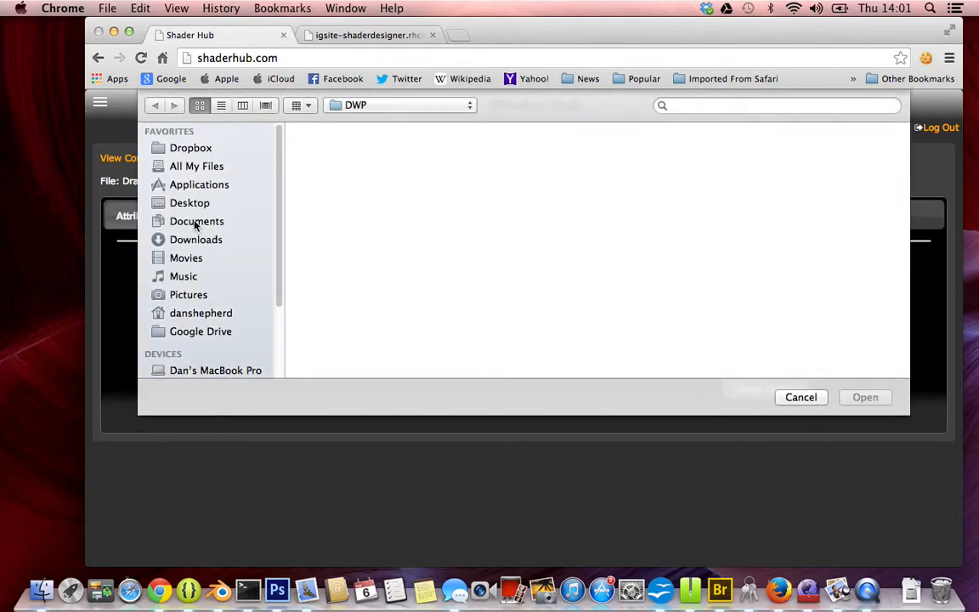
left_click(195, 222)
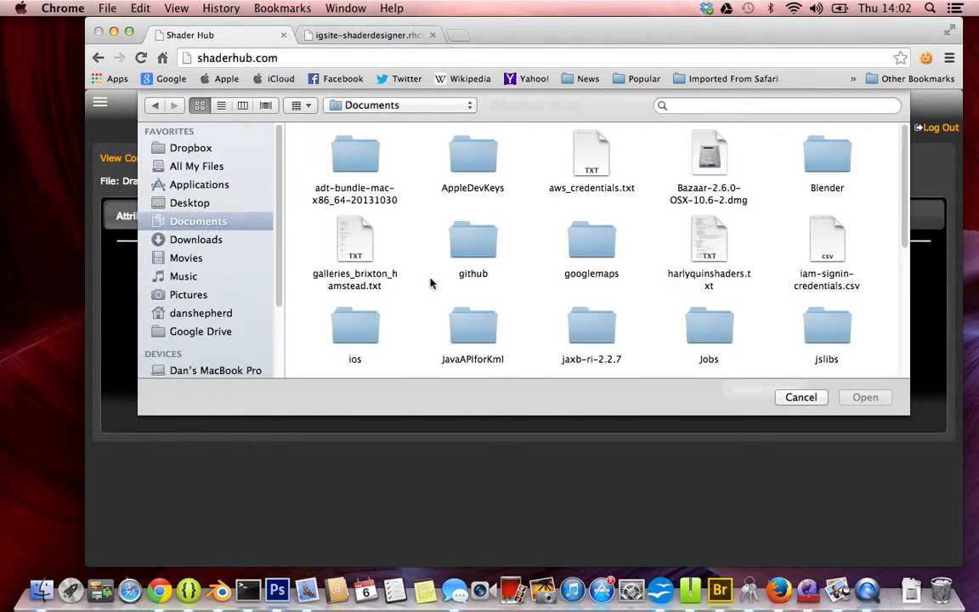
scroll(523, 270, "down", 3)
scroll(523, 270, "up", 3)
left_click(816, 173)
double_click(816, 173)
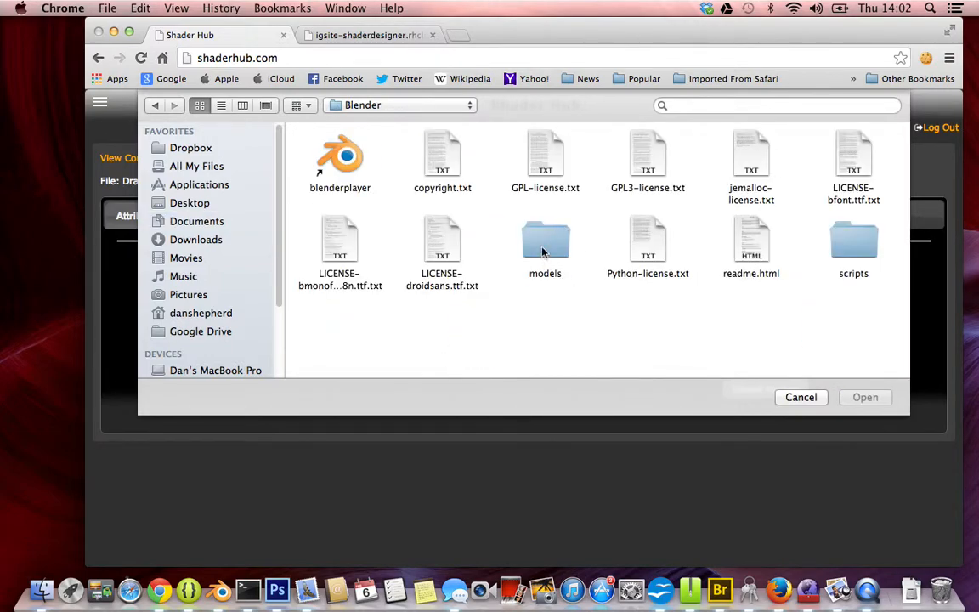
double_click(545, 244)
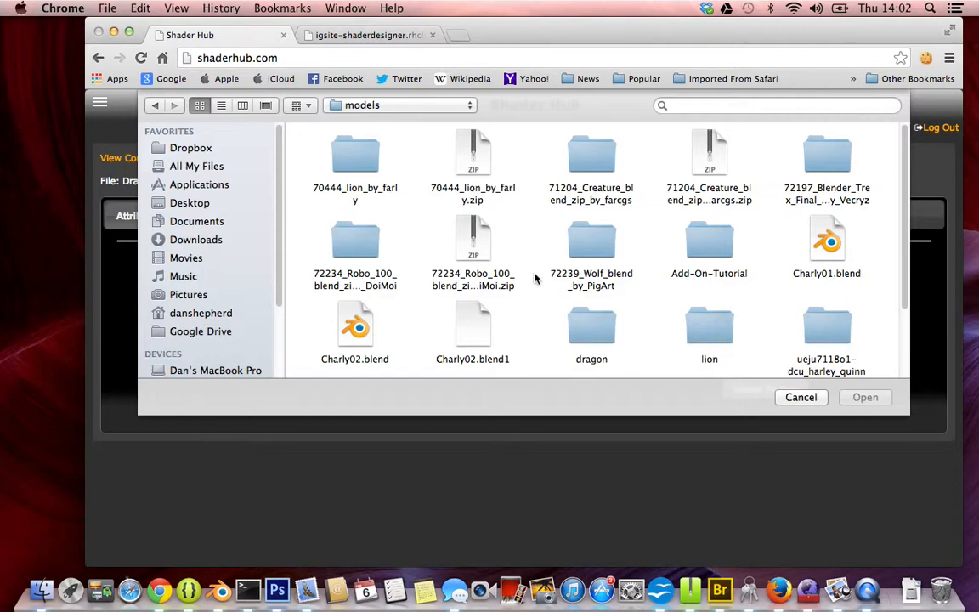
scroll(510, 255, "down", 2)
left_click(590, 248)
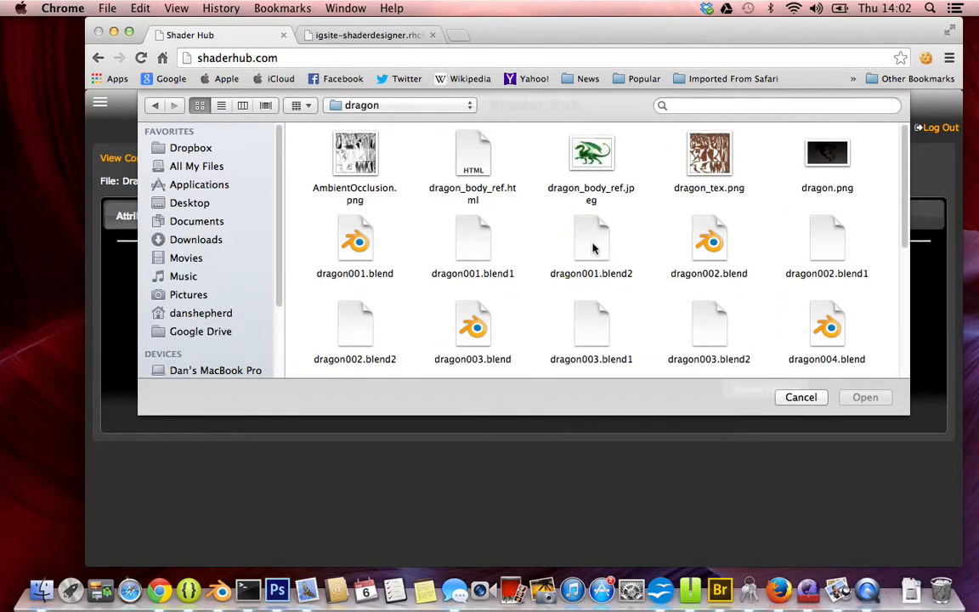
left_click(712, 155)
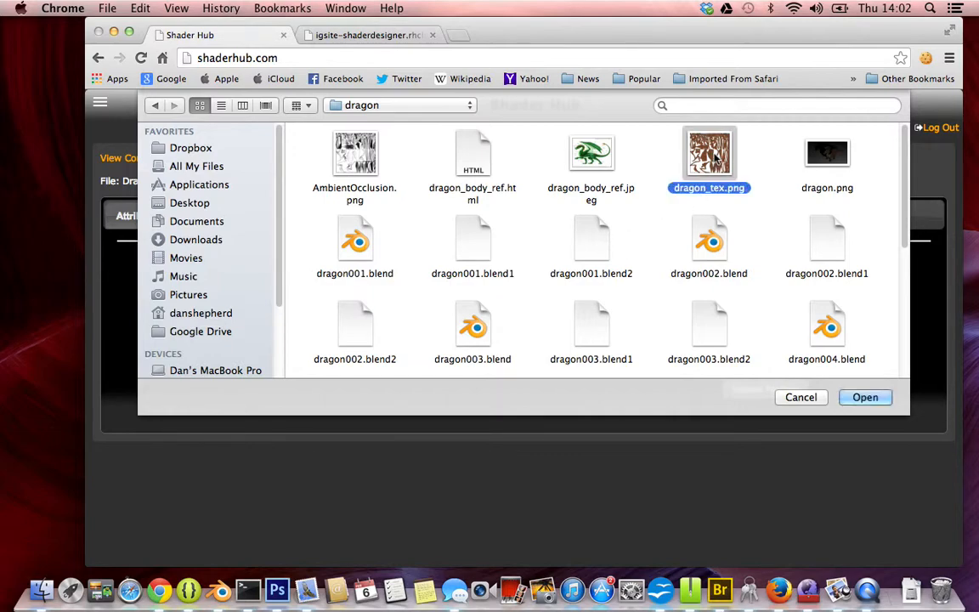
left_click(869, 399)
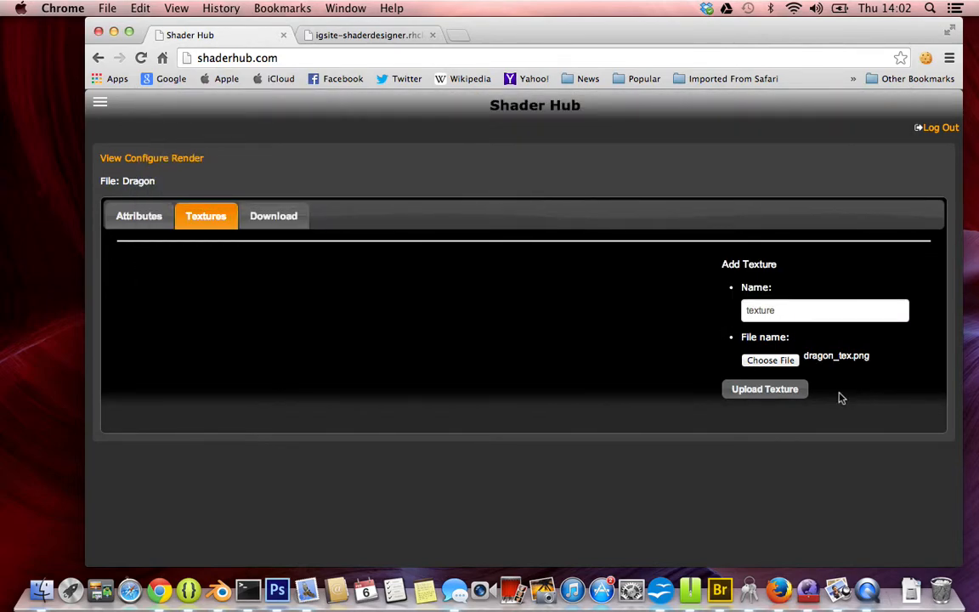
left_click(776, 393)
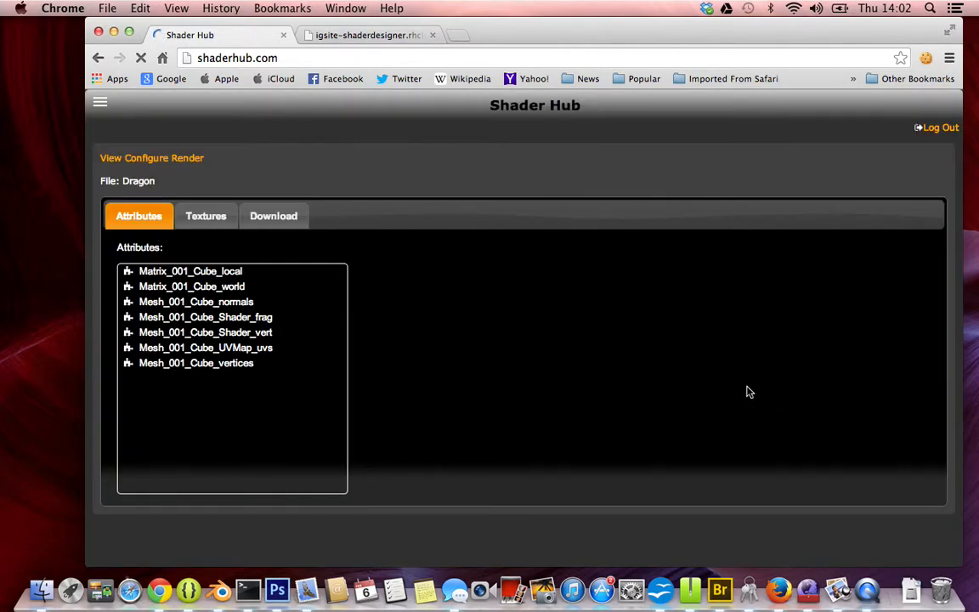
Check the Dragon file's uploaded textures and its attributes, ending on the textures
left_click(208, 218)
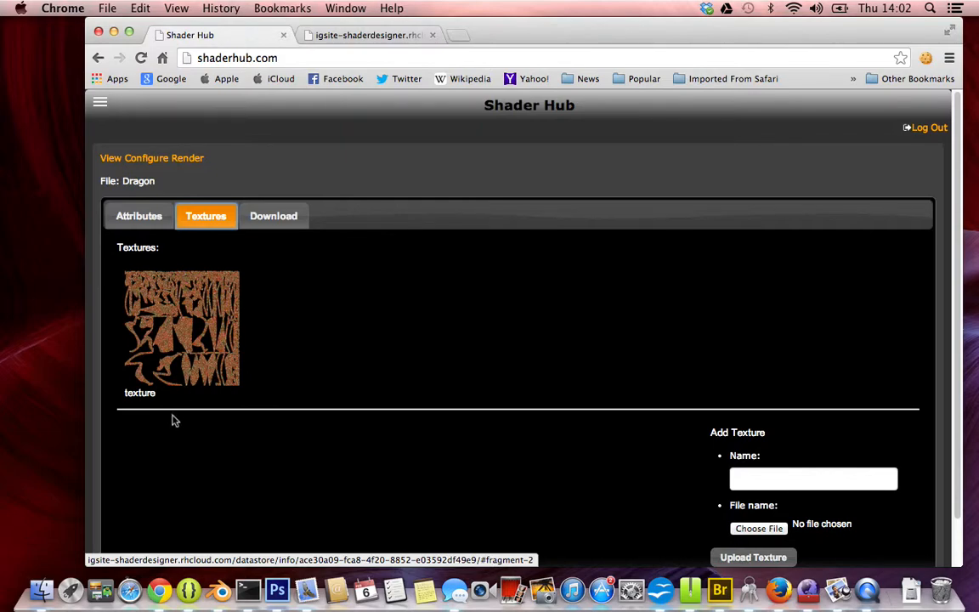
left_click(146, 214)
left_click(206, 223)
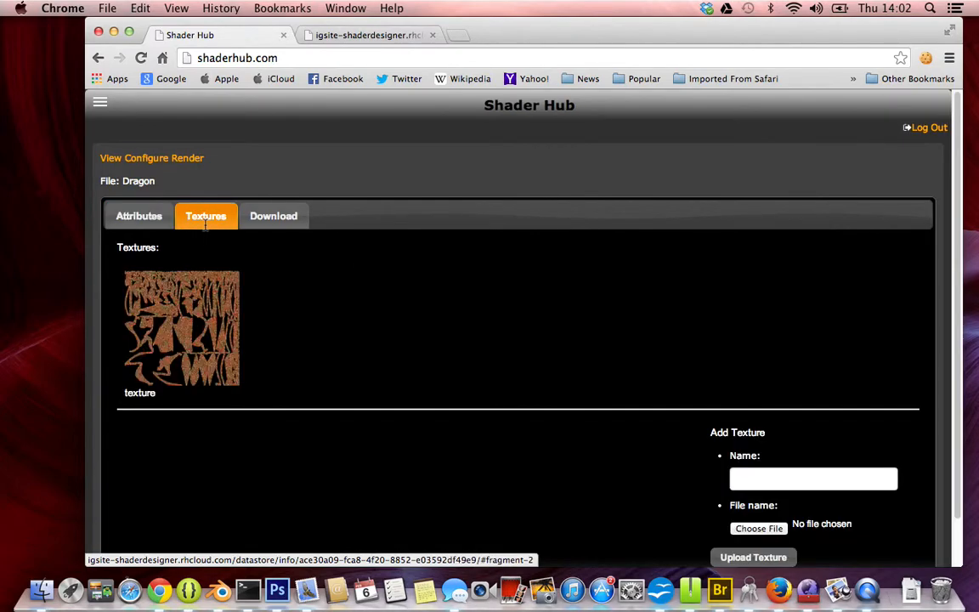
Return to the Dragon file's attributes, open the file's configuration page and add a shader program
left_click(136, 218)
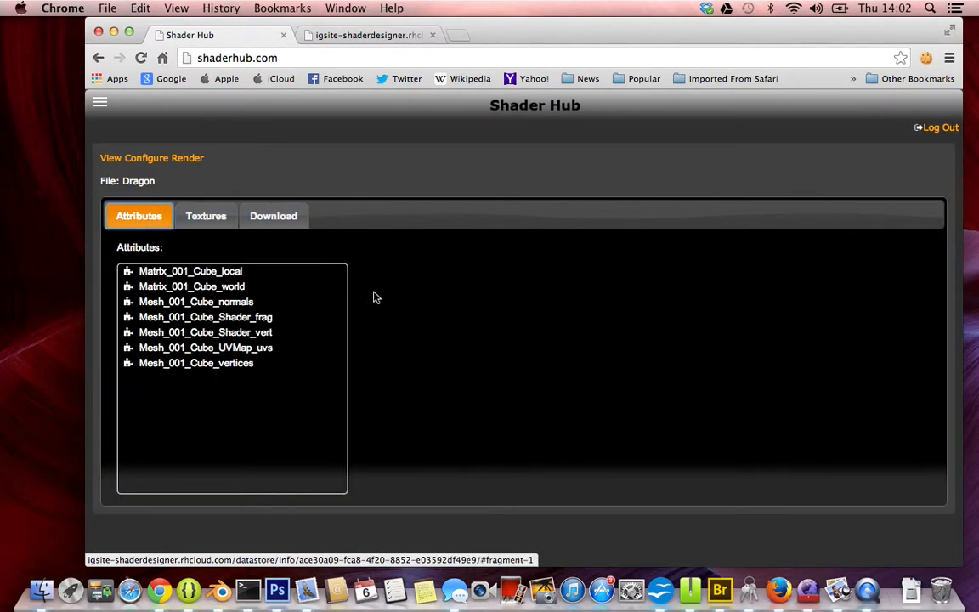
left_click(153, 159)
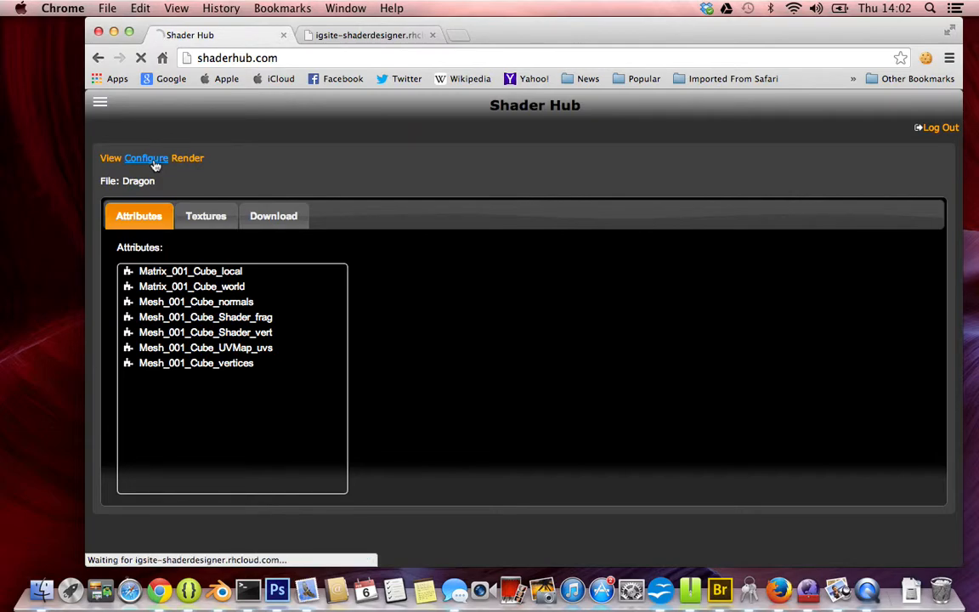
left_click(874, 191)
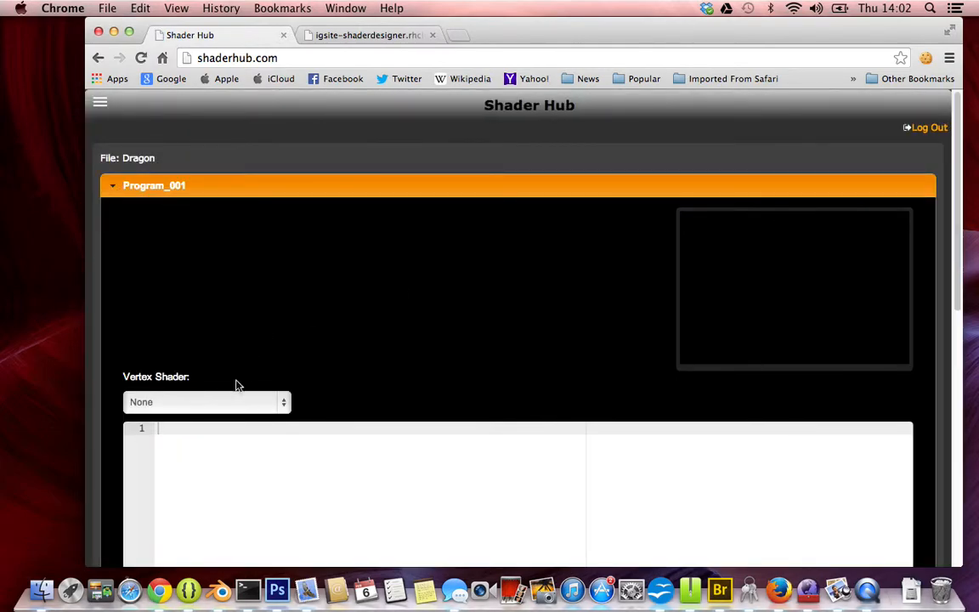
Set Program_001's vertex shader to Mesh_001_Cube_Shader_vert and its fragment shader to Mesh_001_Cube_Shader_frag
left_click(238, 410)
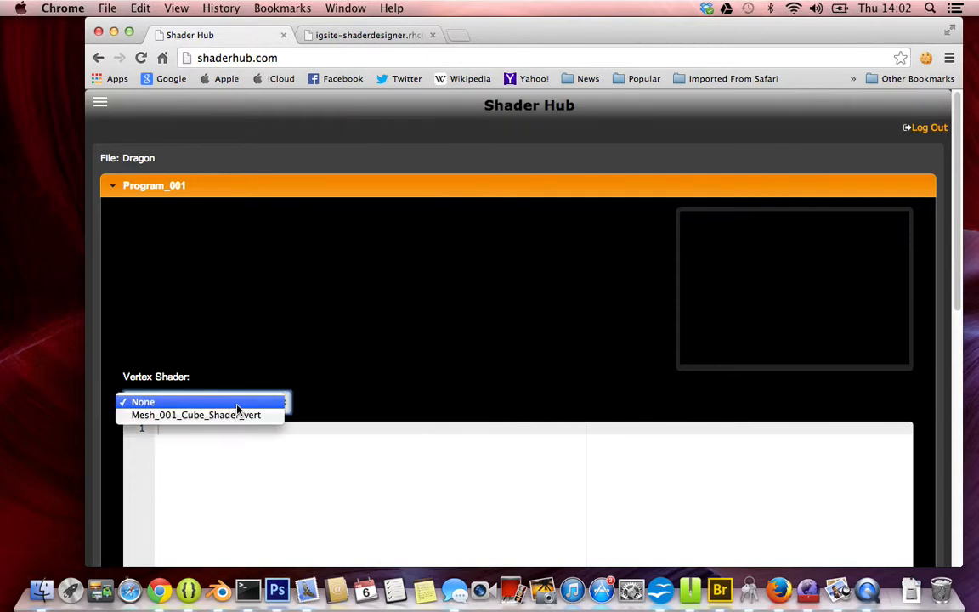
left_click(239, 414)
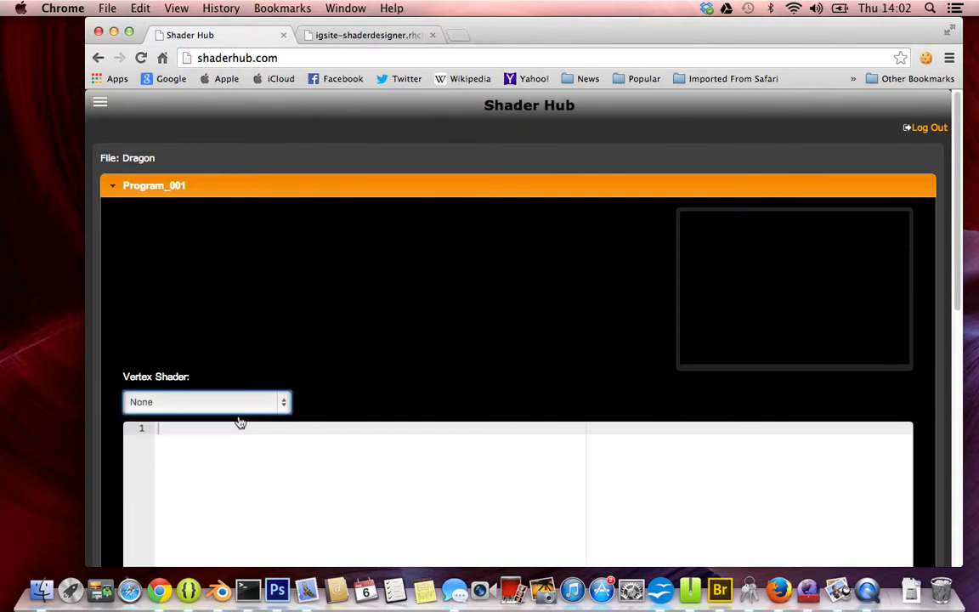
scroll(306, 451, "down", 5)
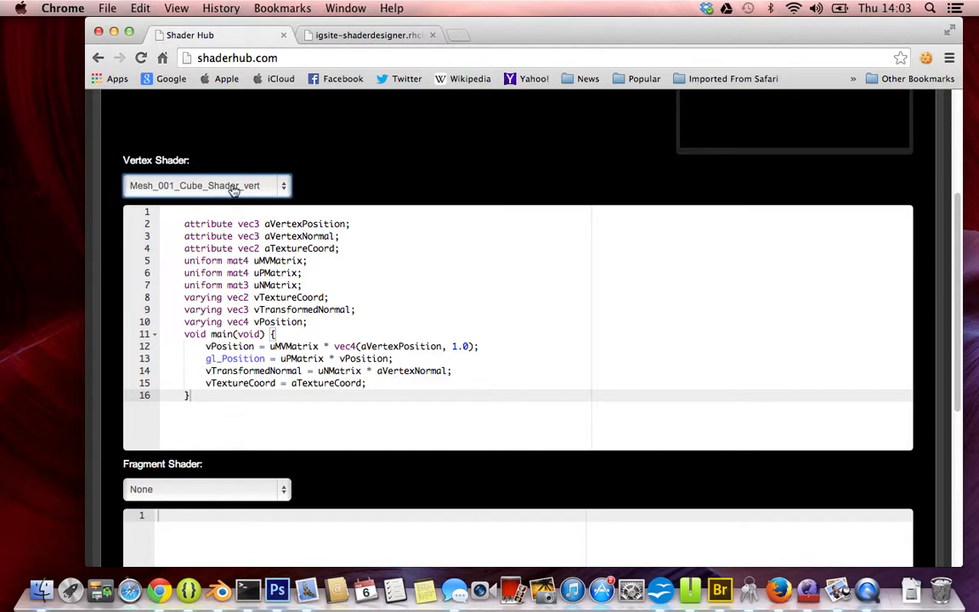
left_click(228, 492)
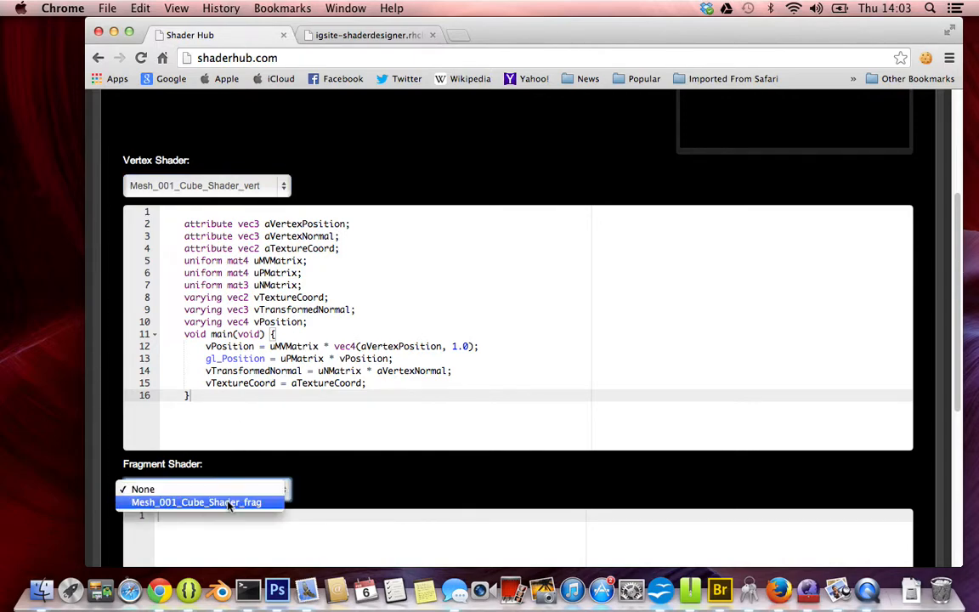
left_click(231, 501)
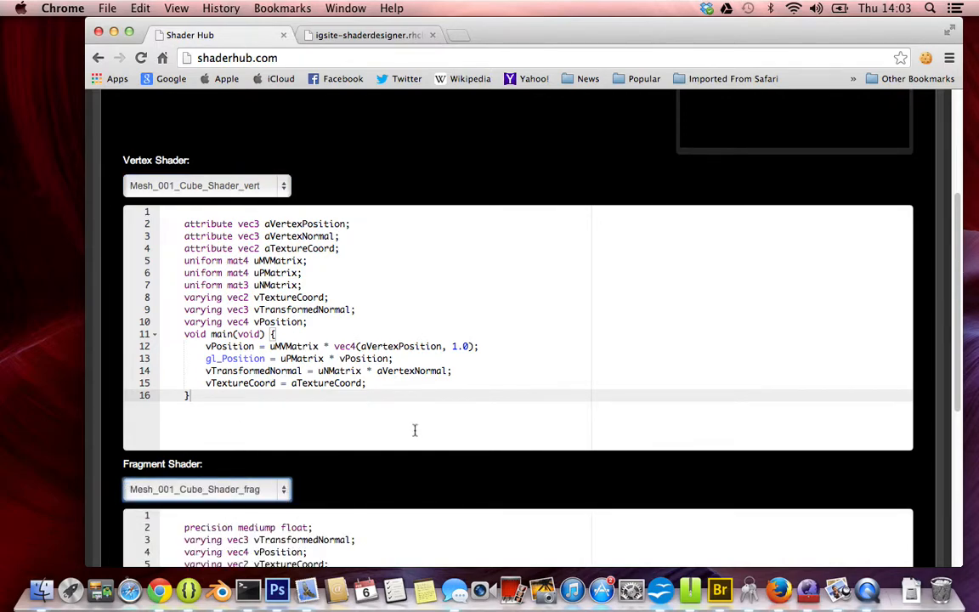
Switch to Blender to look at the contents of the Cube object in the scene outline, and return to Chrome
key("ctrl+Right")
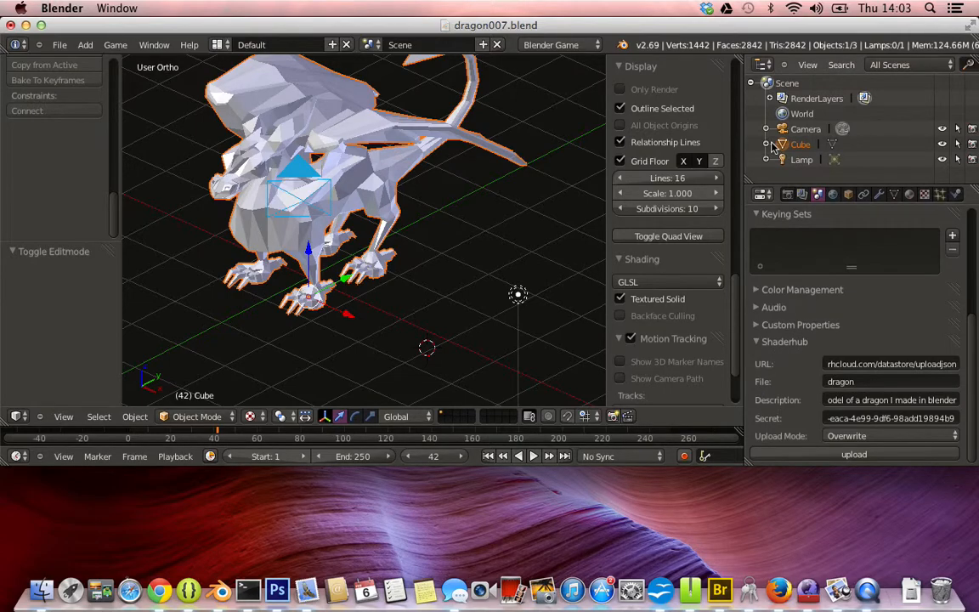
left_click(767, 145)
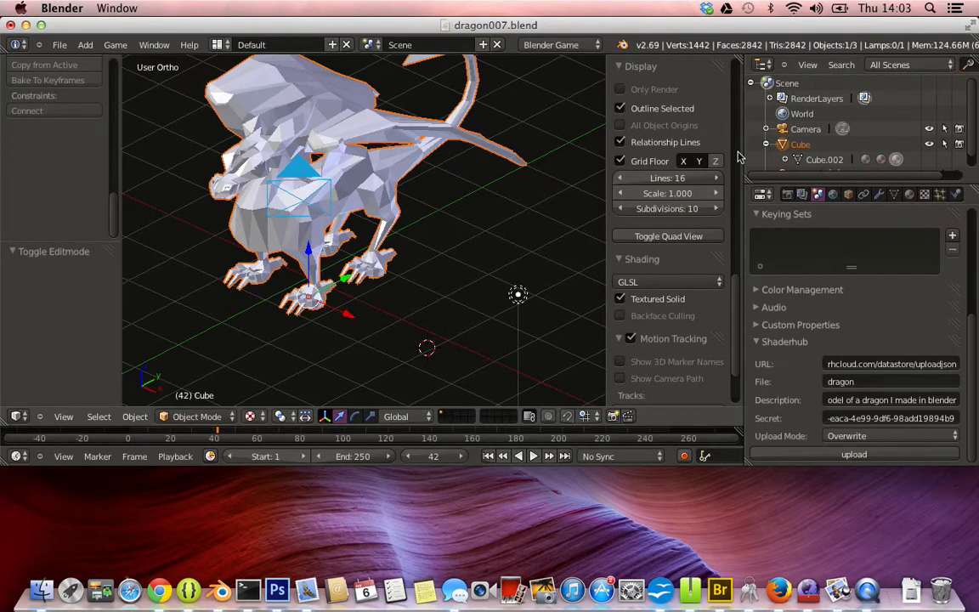
key("ctrl+Left")
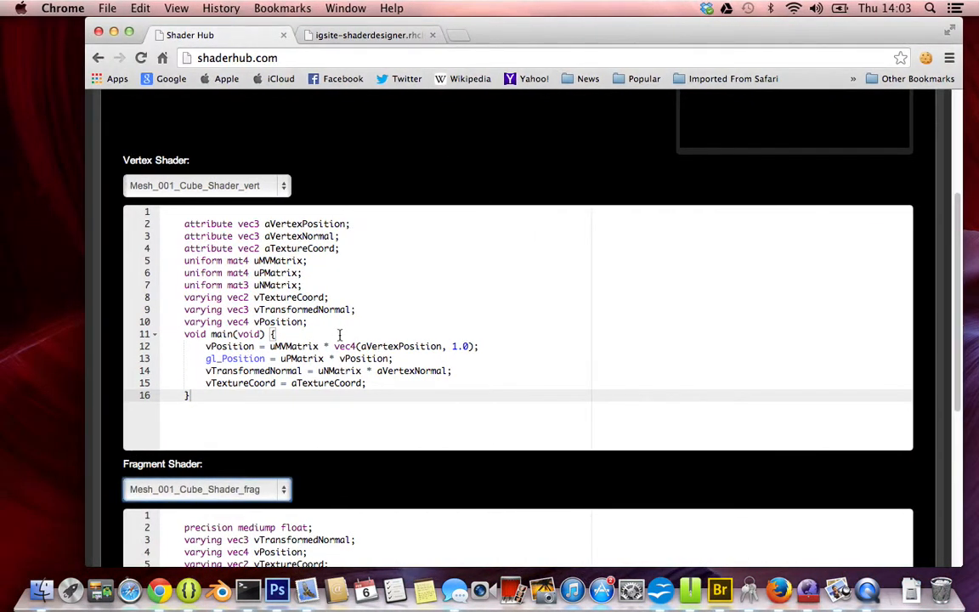
Compile Program_001 with the selected vertex and fragment shaders
scroll(360, 365, "down", 6)
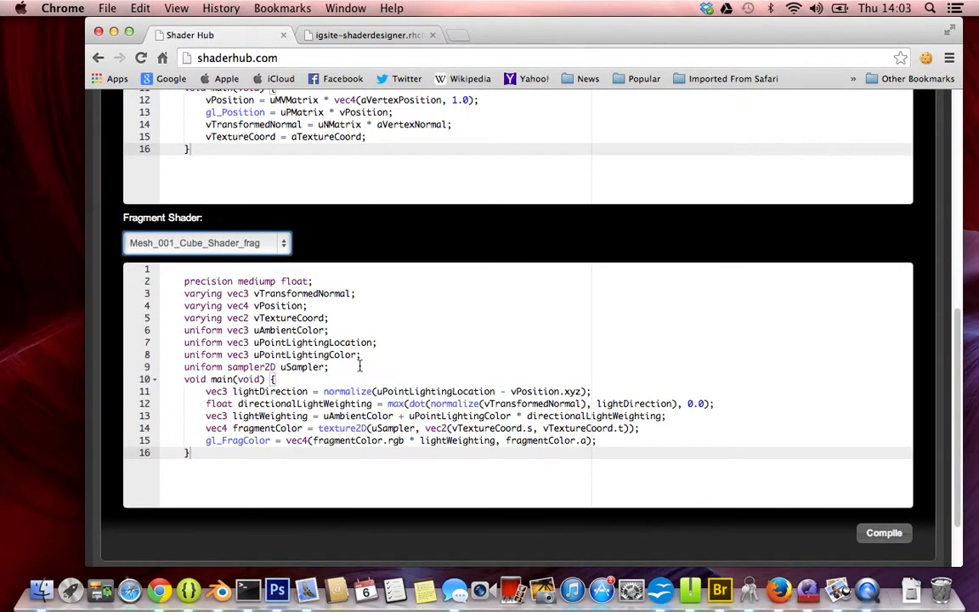
left_click(880, 534)
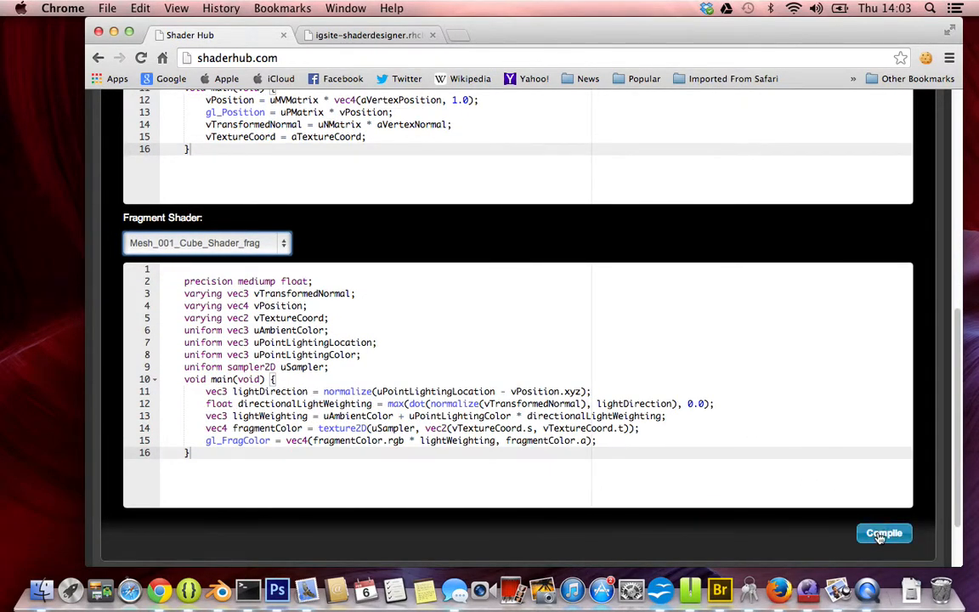
left_click(881, 536)
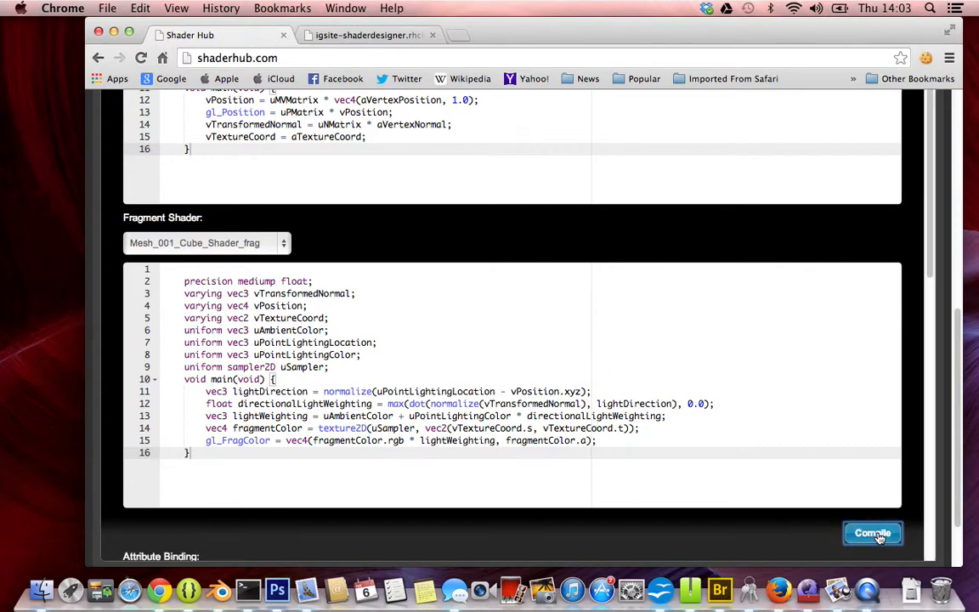
Bind aVertexNormal to Mesh_001_Cube_normals, aVertexPosition to Mesh_001_Cube_vertices, and aTextureCoord to Mesh_001_Cube_UVMap_uvs
scroll(660, 518, "down", 5)
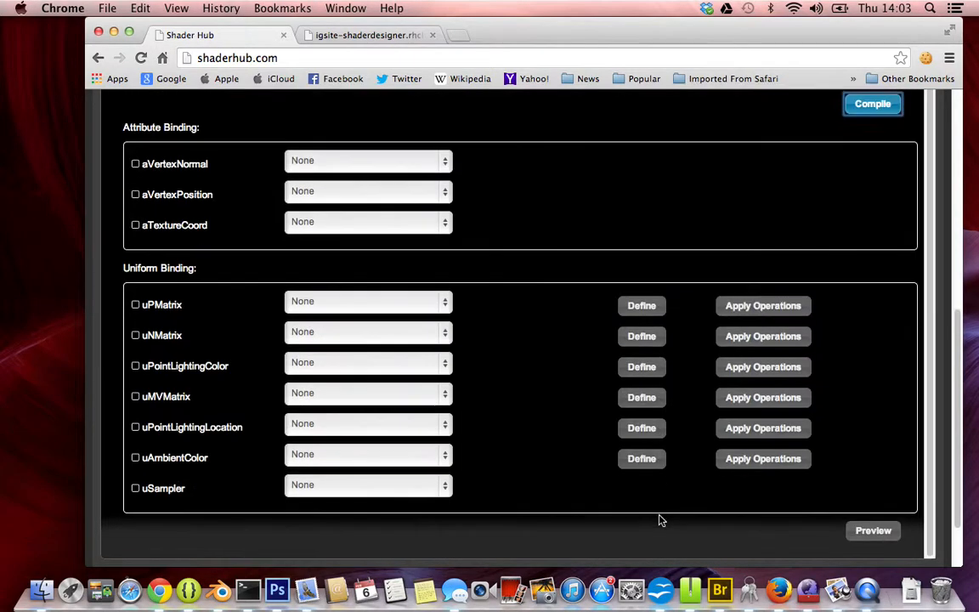
left_click(384, 153)
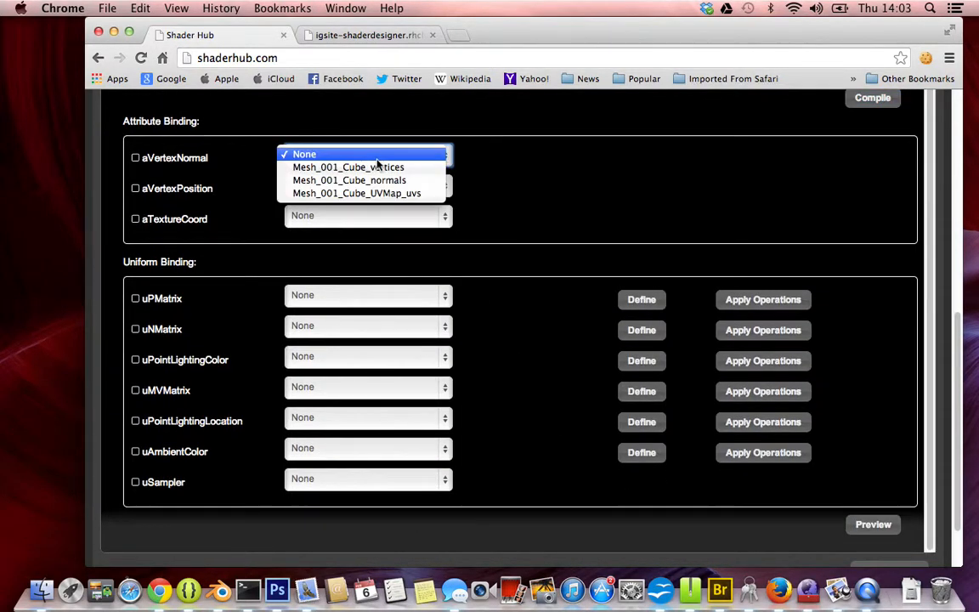
left_click(379, 181)
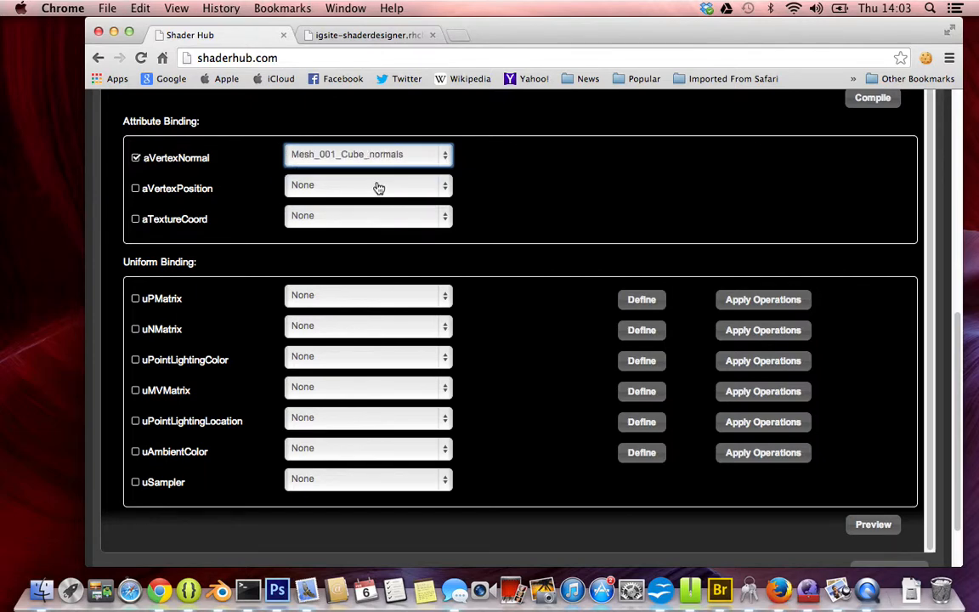
left_click(377, 187)
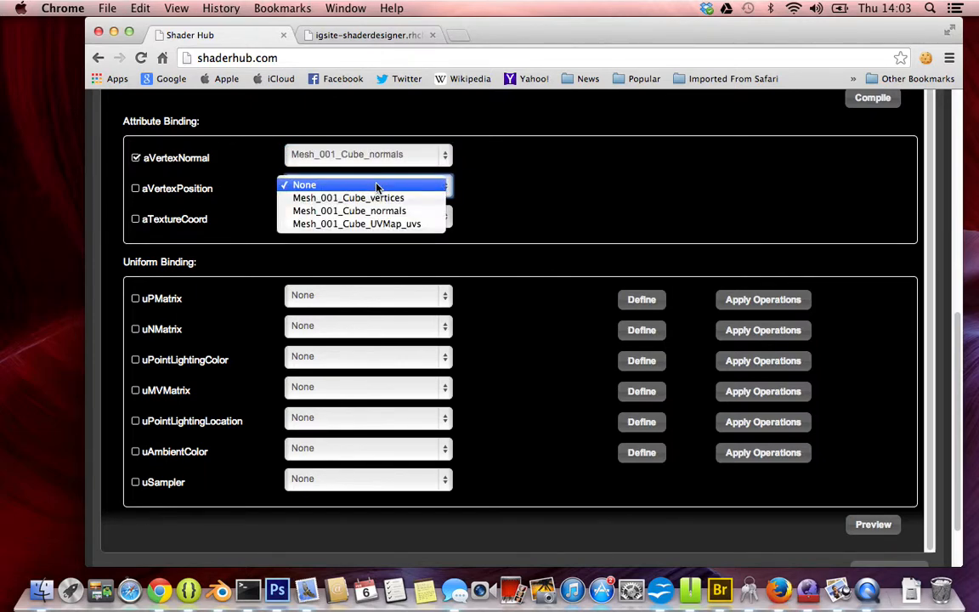
left_click(379, 198)
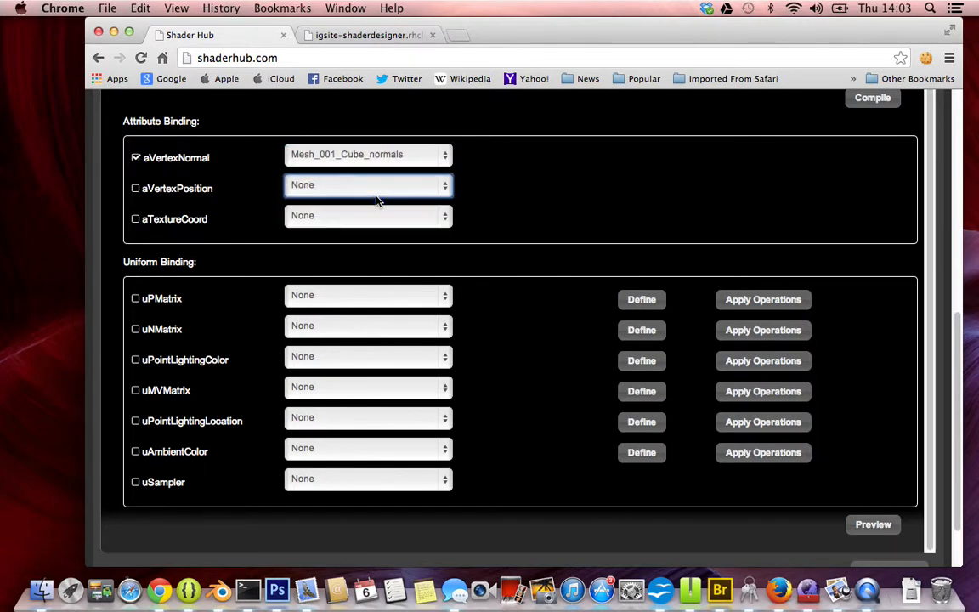
left_click(376, 219)
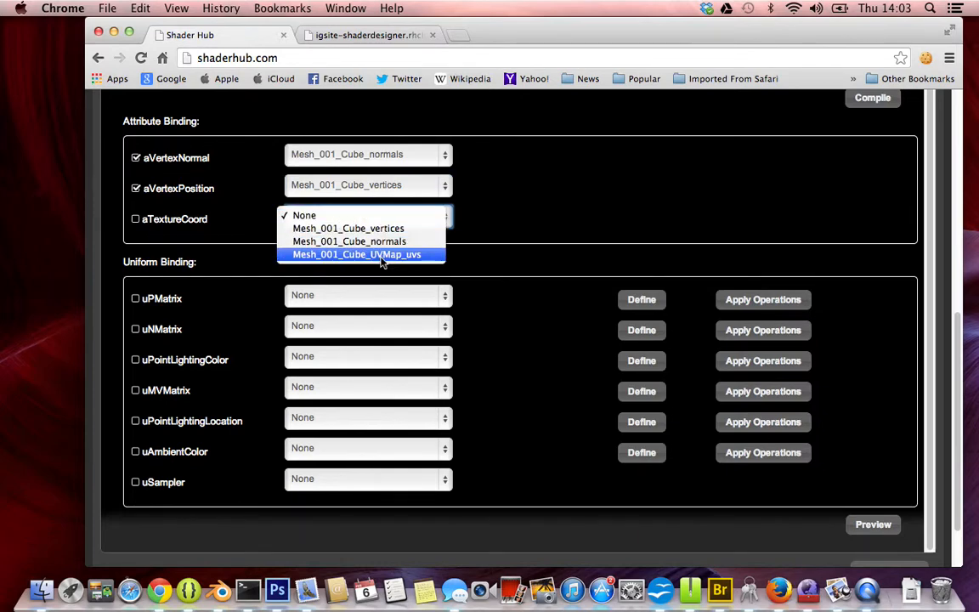
left_click(382, 255)
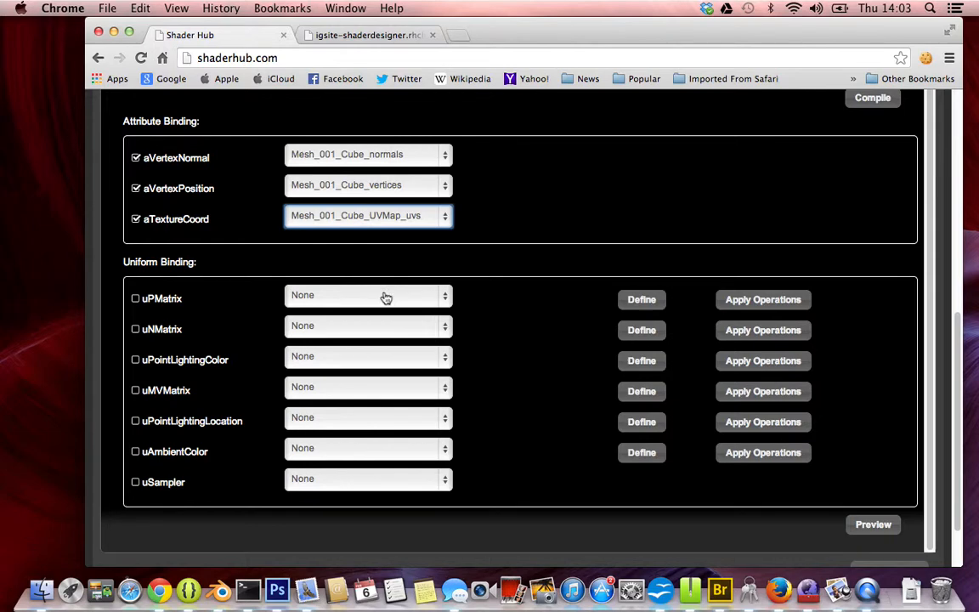
Review the attribute and uniform bindings, and view the uniform definition form for uPMatrix, closing it without defining anything
scroll(568, 231, "up", 3)
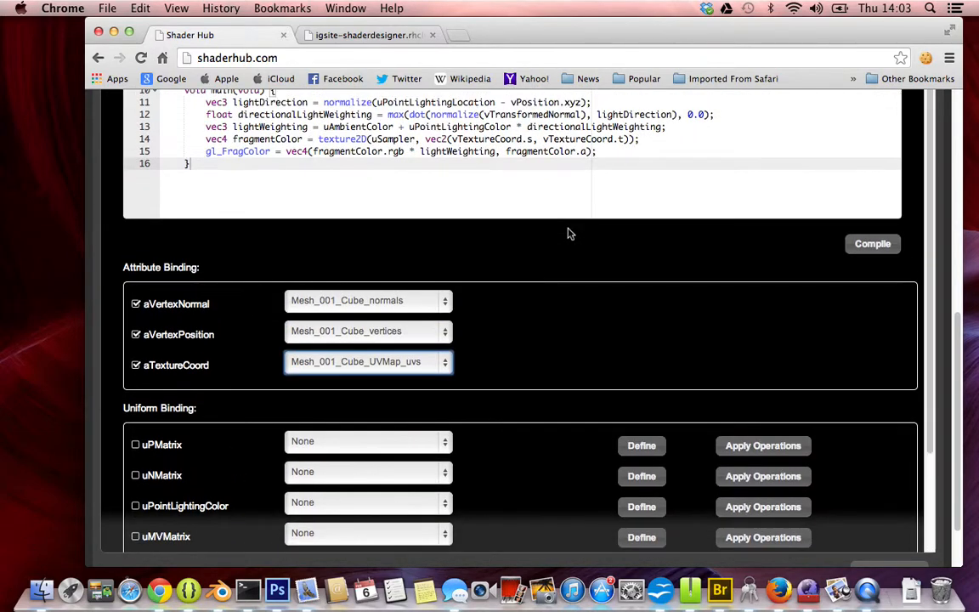
scroll(568, 231, "down", 3)
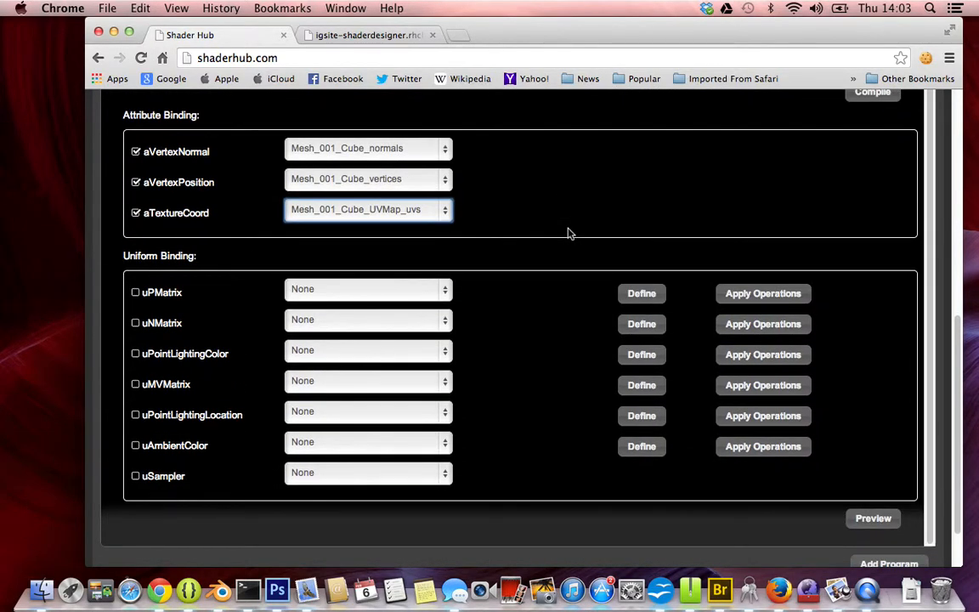
scroll(569, 233, "up", 3)
scroll(569, 233, "down", 3)
scroll(570, 233, "up", 1)
scroll(570, 233, "up", 3)
scroll(570, 233, "down", 5)
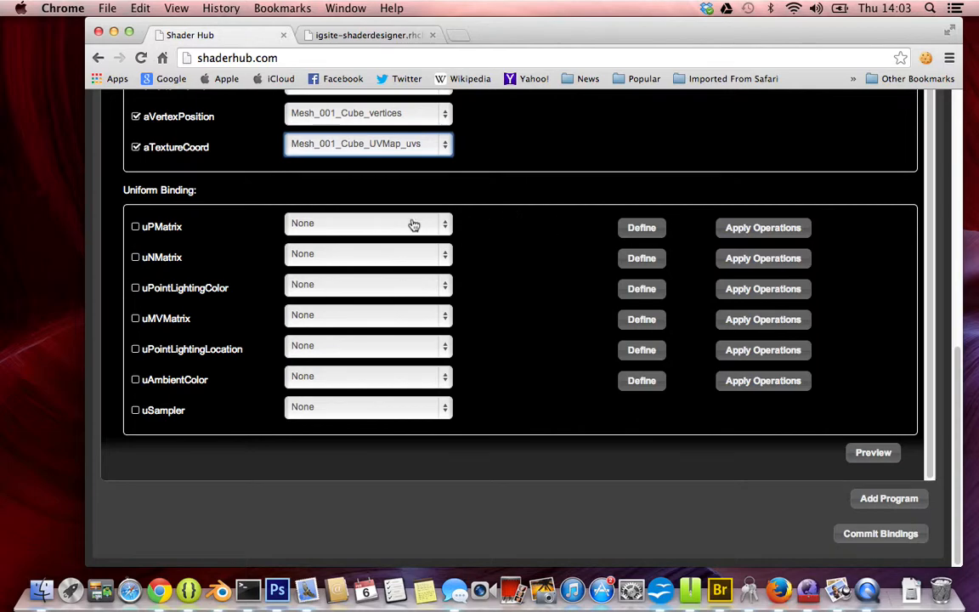
left_click(643, 227)
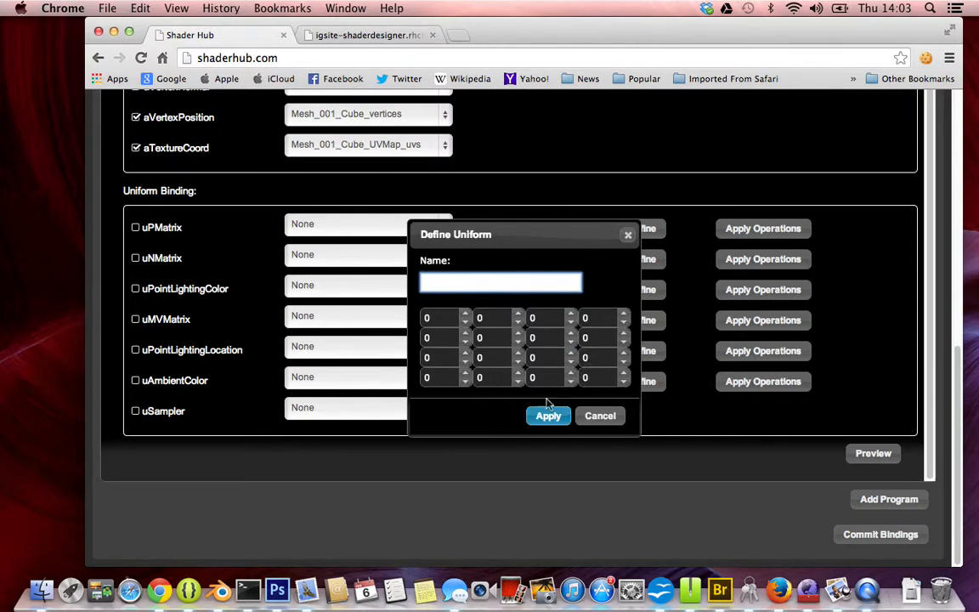
left_click(627, 235)
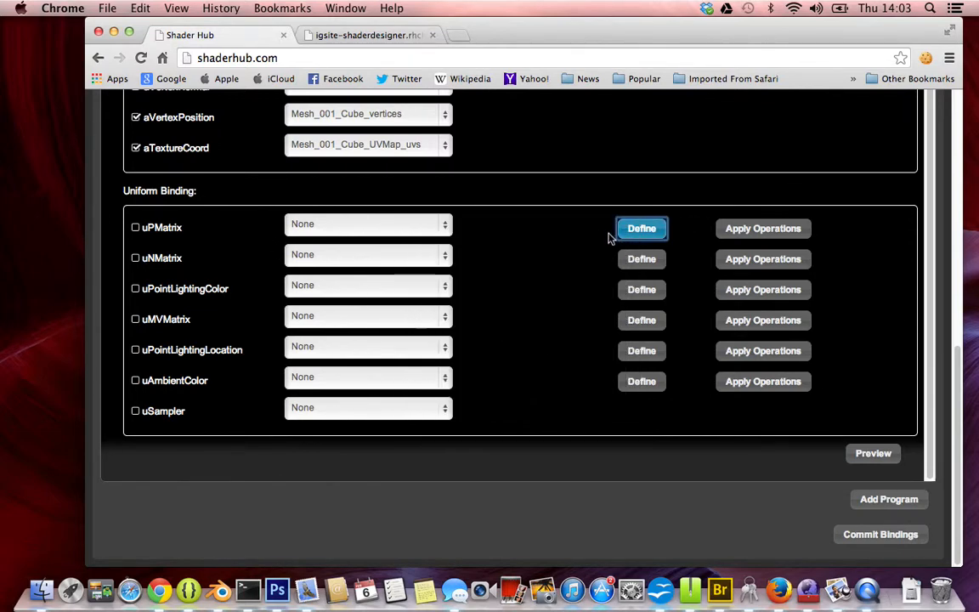
Compare the uniform binding list with the fragment shader code, examining the data types of its declared uniforms
scroll(590, 230, "up", 4)
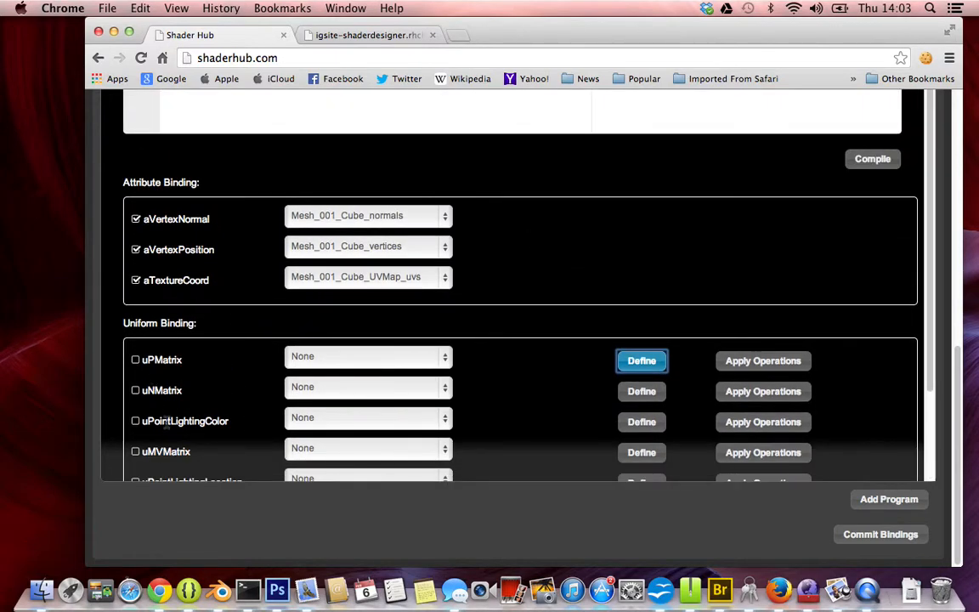
scroll(166, 421, "down", 4)
scroll(153, 408, "up", 13)
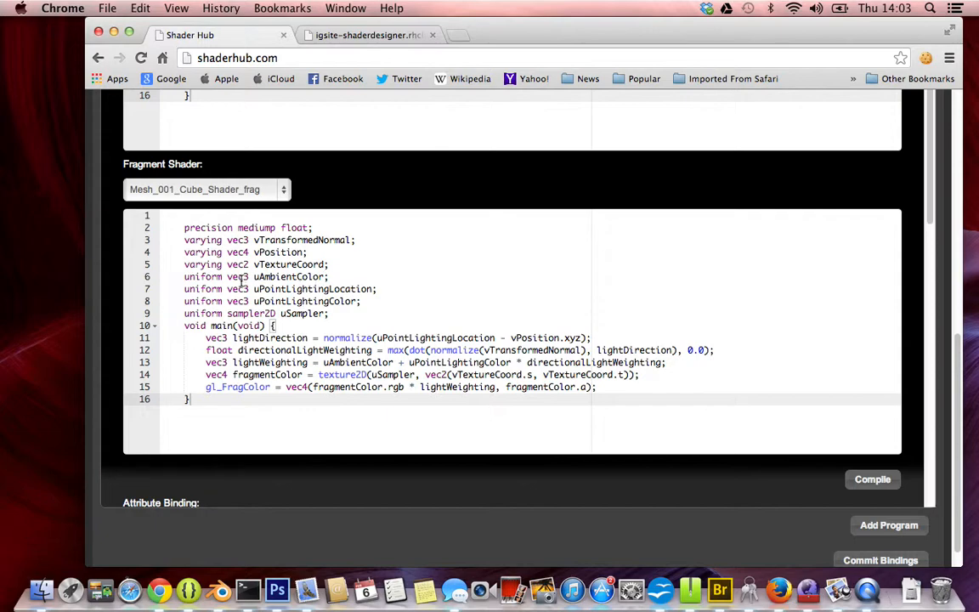
double_click(241, 278)
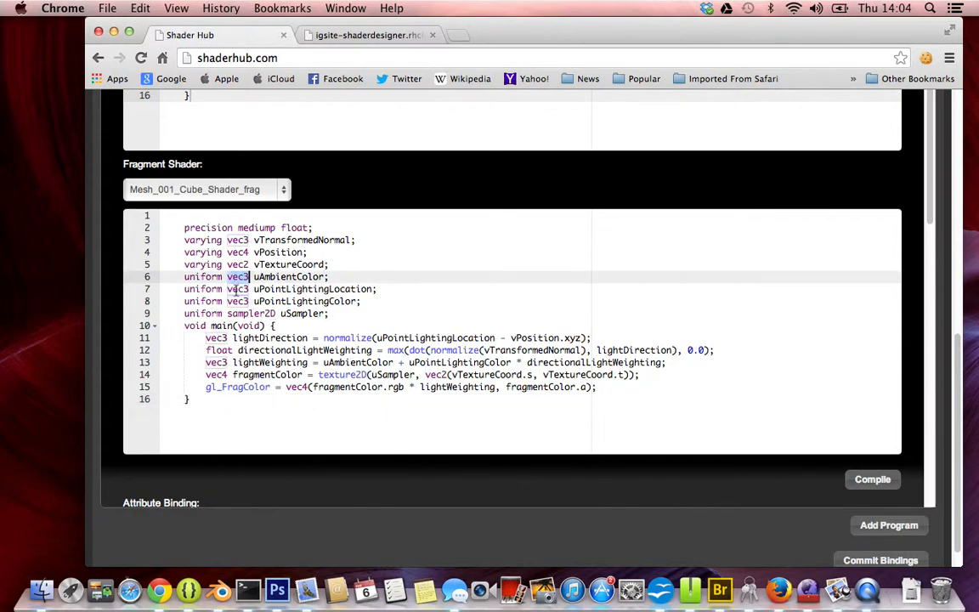
double_click(237, 289)
double_click(238, 302)
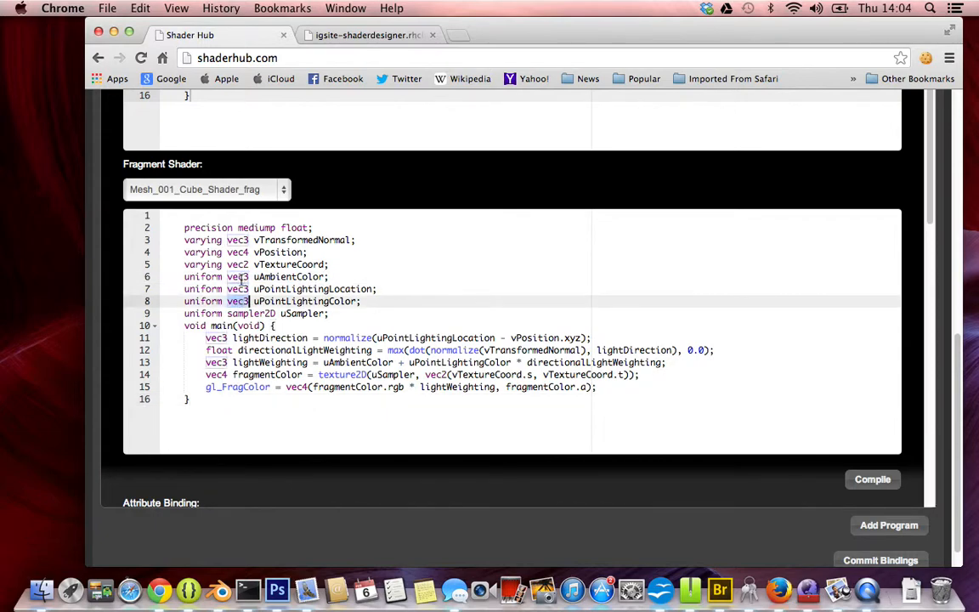
double_click(241, 277)
double_click(241, 313)
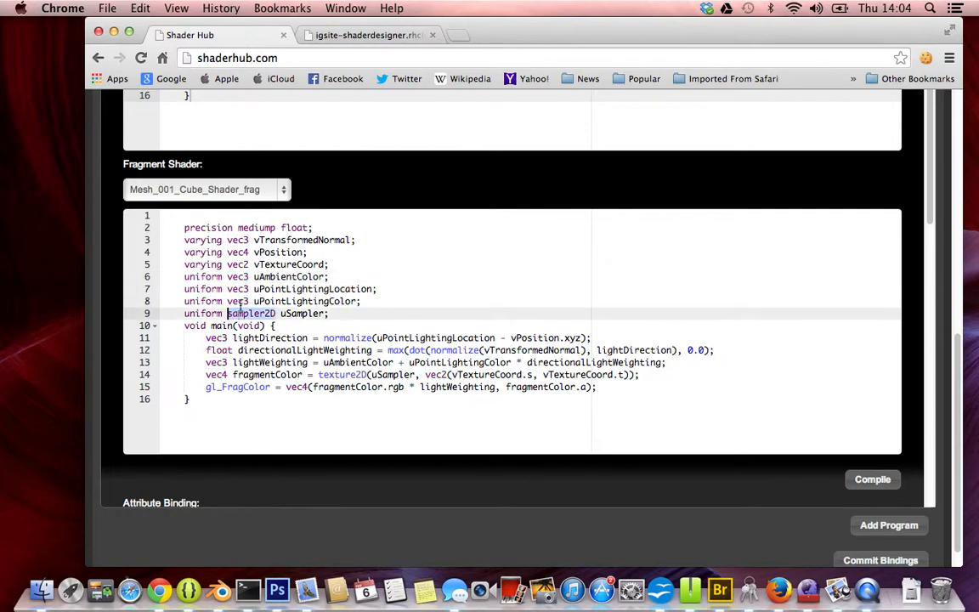
Examine the data types of the matrix uniforms declared in the vertex shader, and return to the bindings
scroll(303, 246, "up", 5)
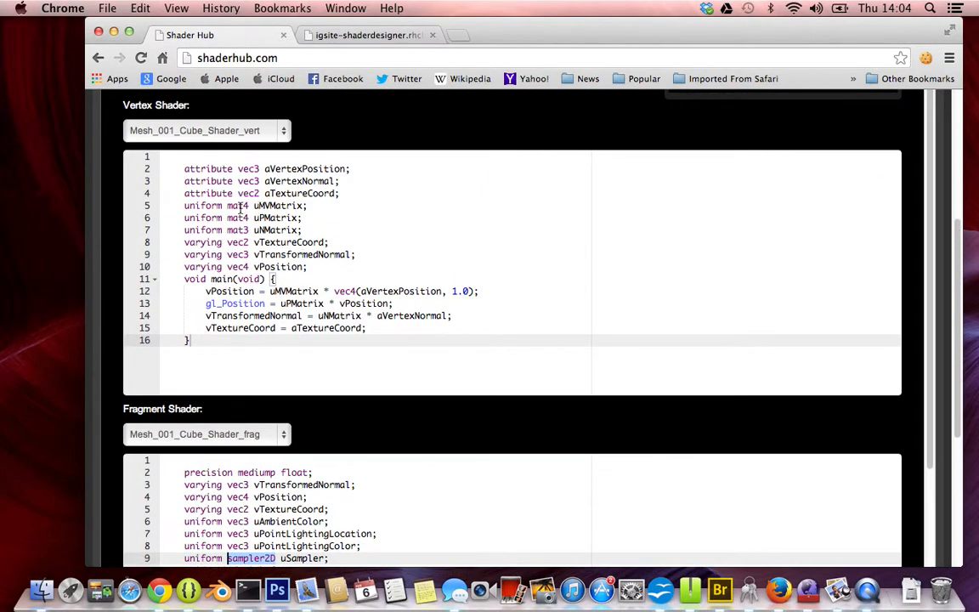
double_click(238, 207)
double_click(238, 217)
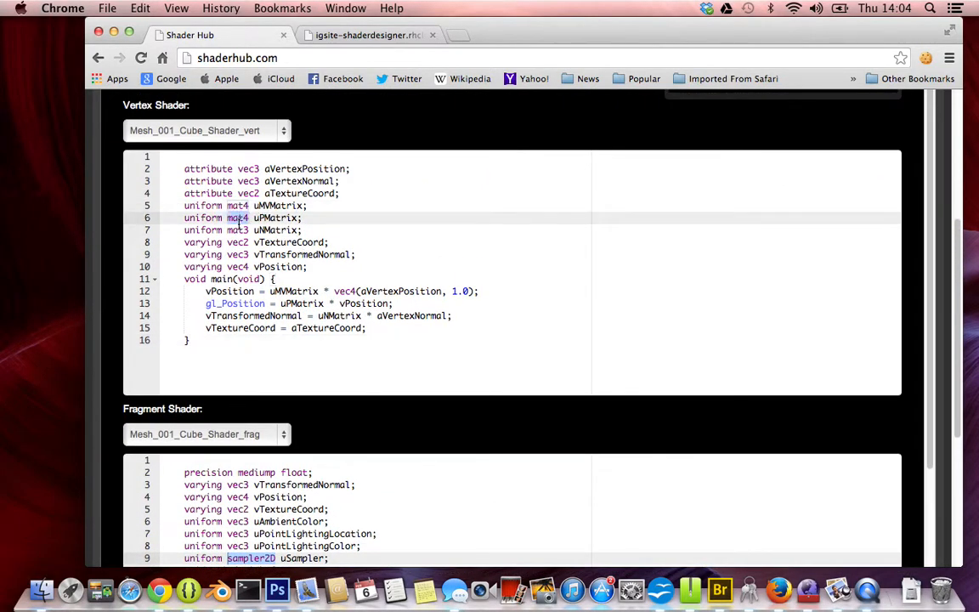
left_click(244, 231)
double_click(237, 242)
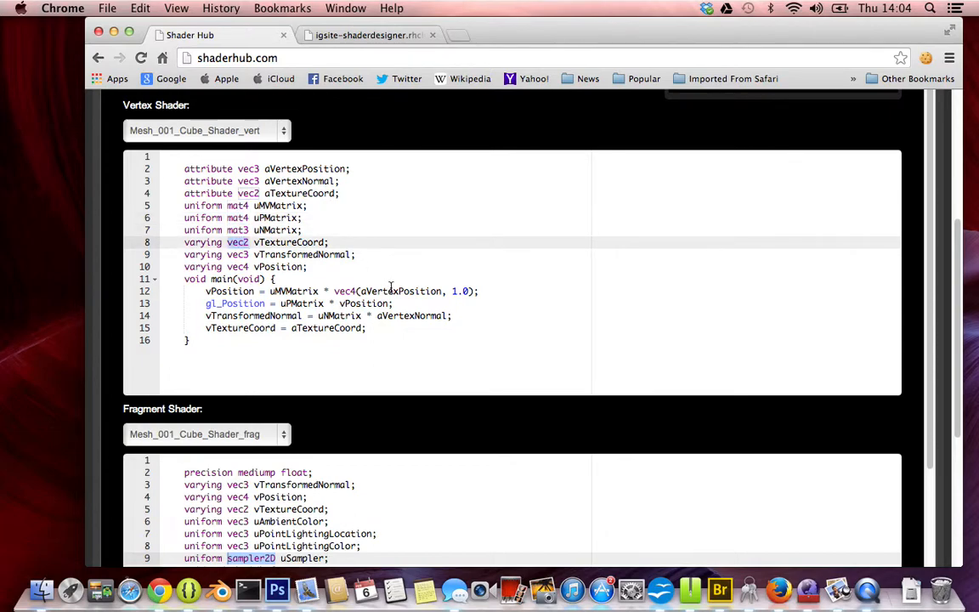
scroll(375, 294, "down", 5)
scroll(369, 297, "up", 6)
scroll(371, 299, "down", 15)
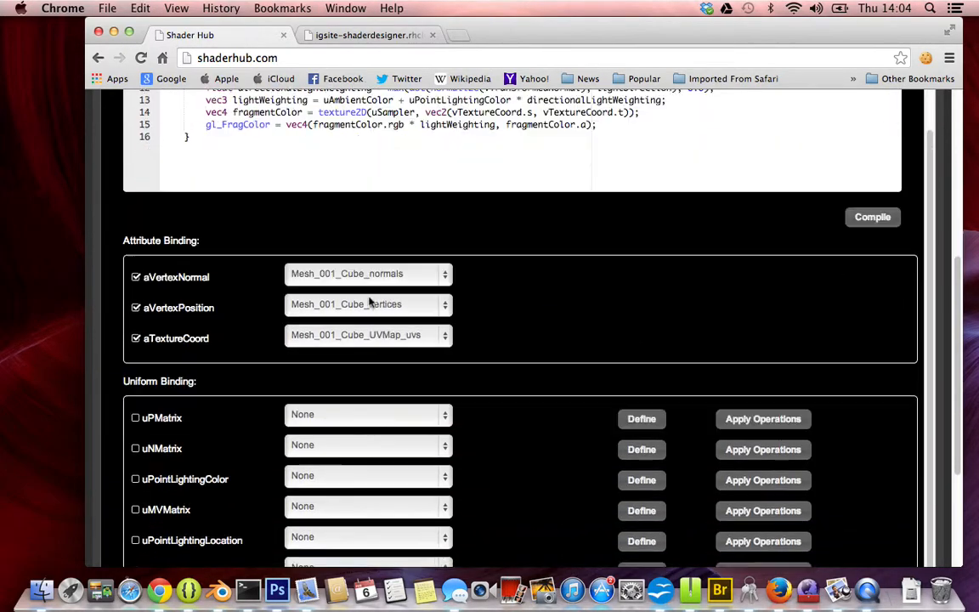
Compare the attribute and uniform bindings with the variable declarations in the vertex and fragment shader code
scroll(345, 255, "up", 4)
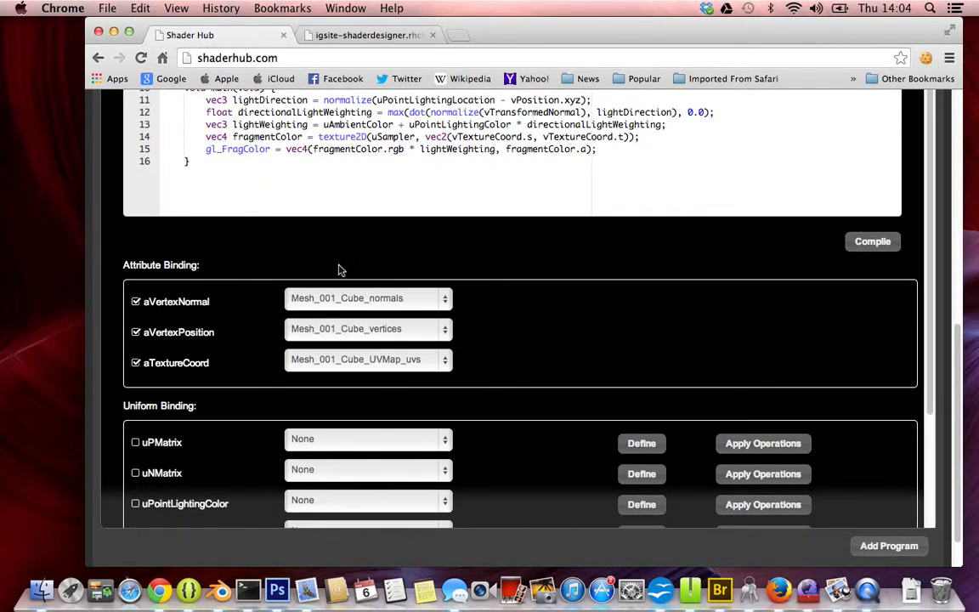
scroll(358, 201, "up", 10)
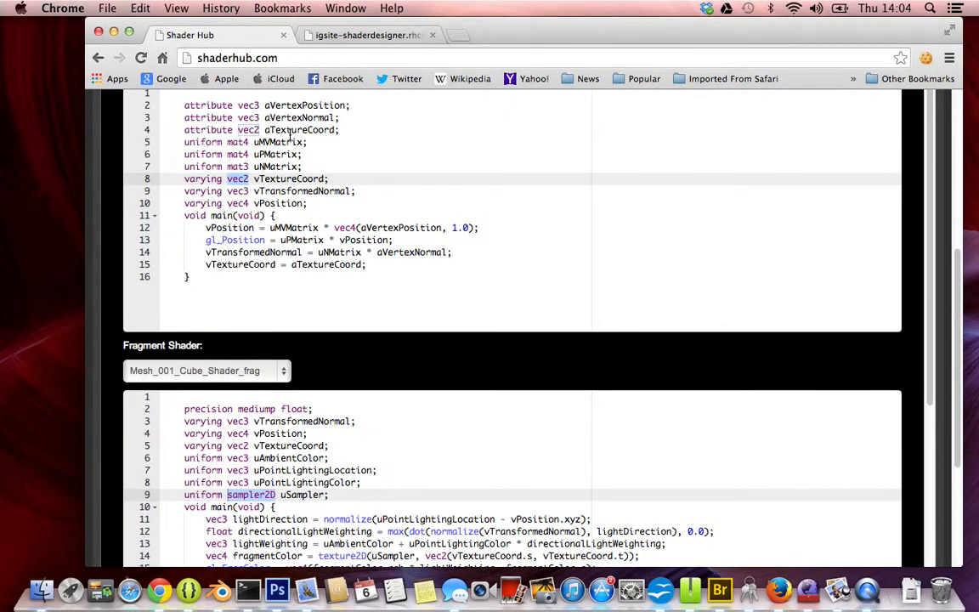
scroll(389, 286, "down", 10)
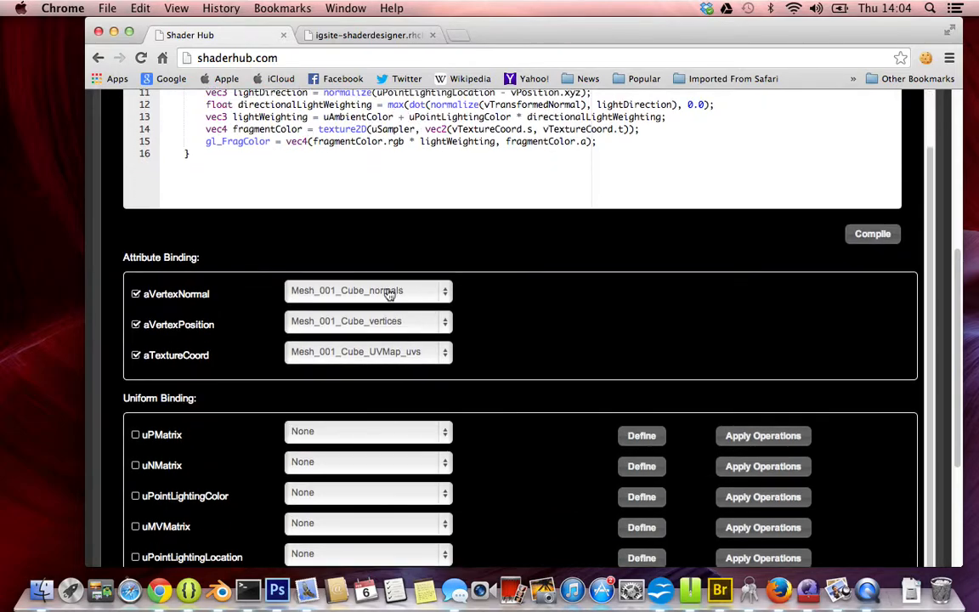
scroll(370, 144, "up", 7)
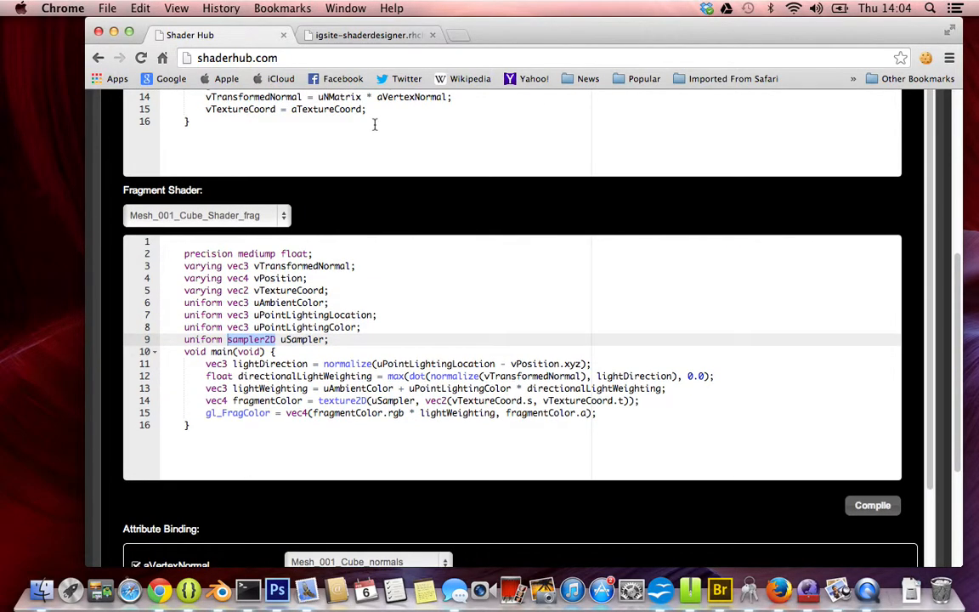
scroll(364, 153, "up", 7)
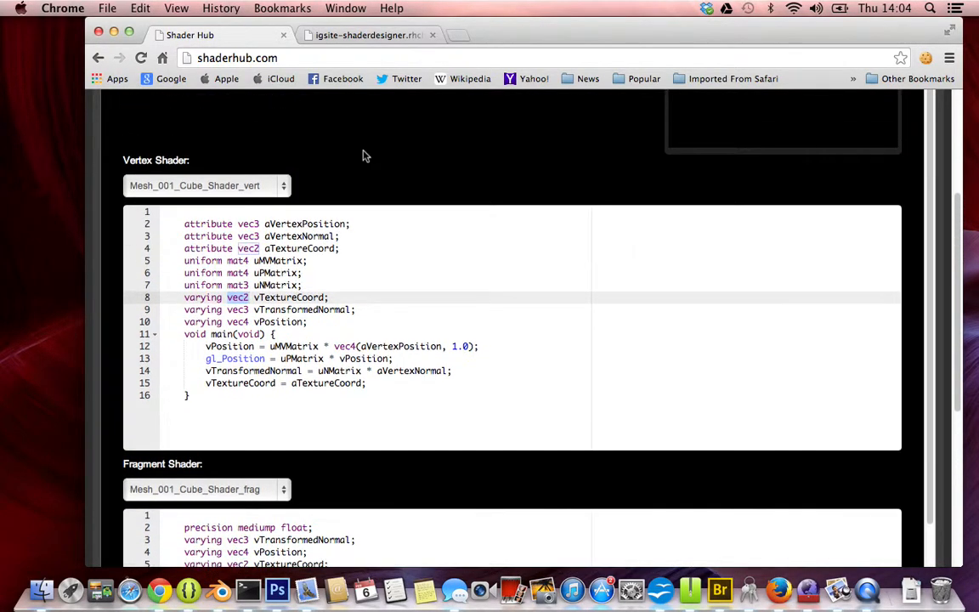
scroll(364, 156, "down", 8)
scroll(364, 156, "down", 3)
scroll(365, 155, "up", 3)
scroll(364, 153, "down", 7)
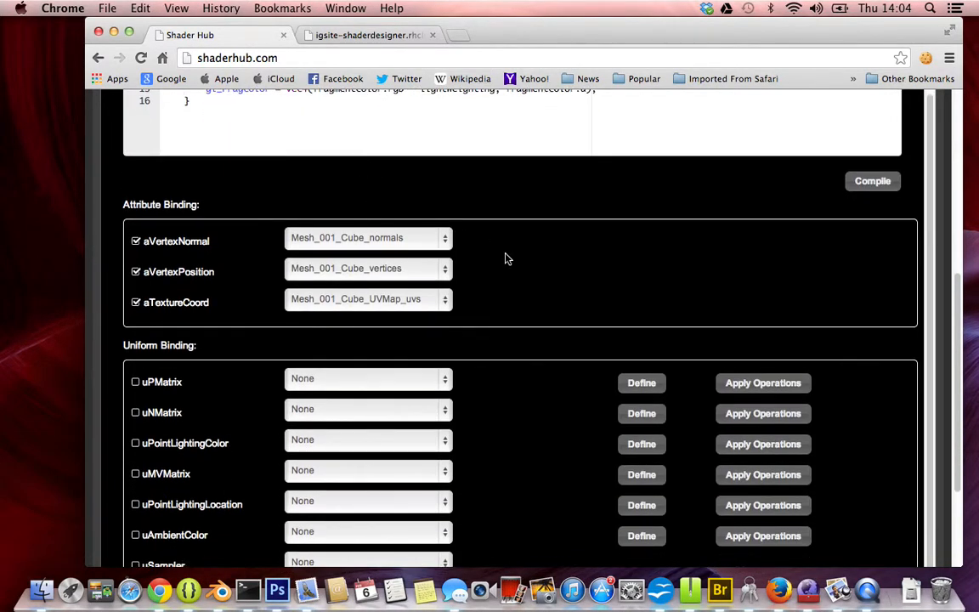
scroll(505, 258, "down", 4)
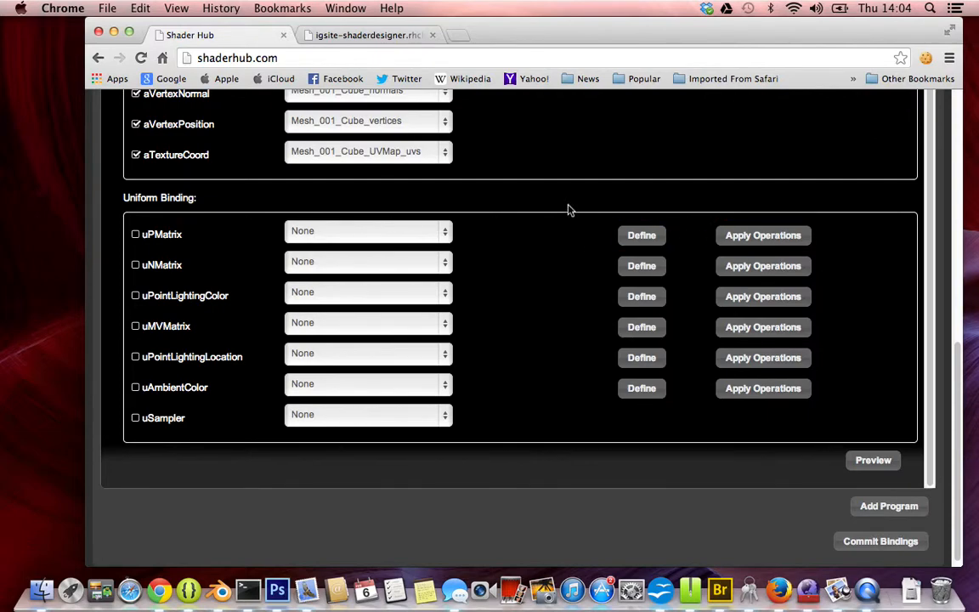
scroll(539, 202, "up", 10)
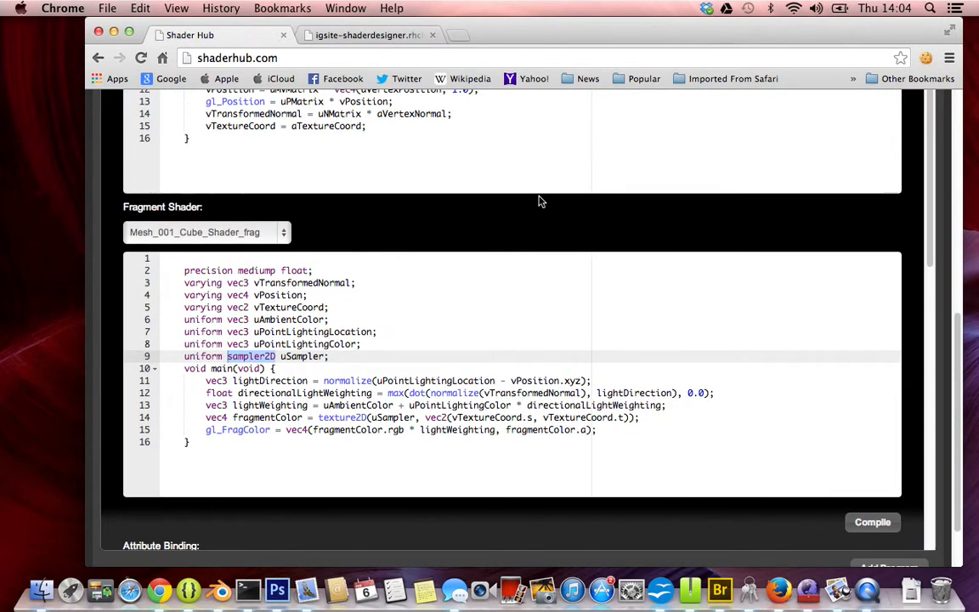
scroll(540, 201, "down", 10)
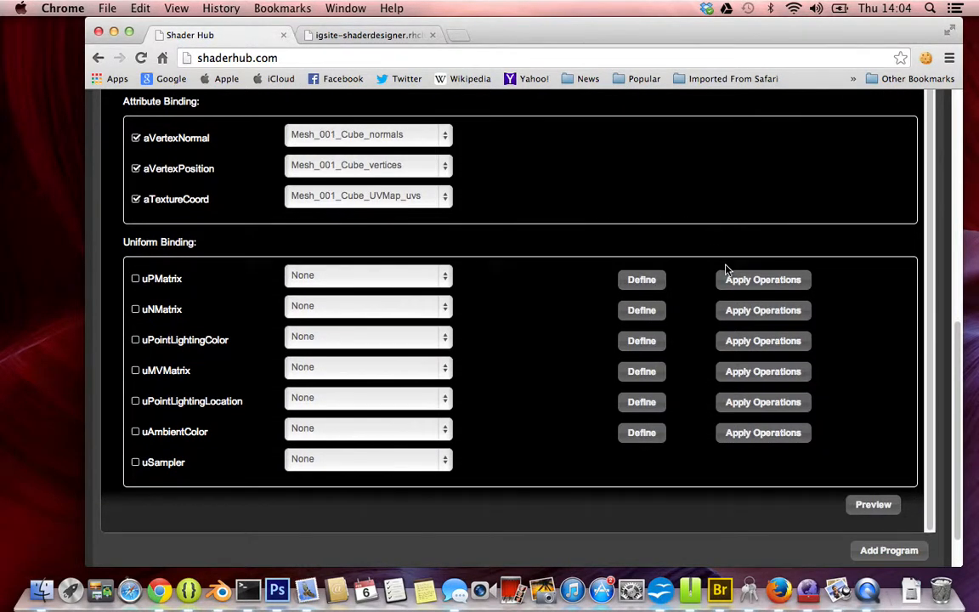
Apply a Perspective operation named projection to the uPMatrix uniform
left_click(741, 283)
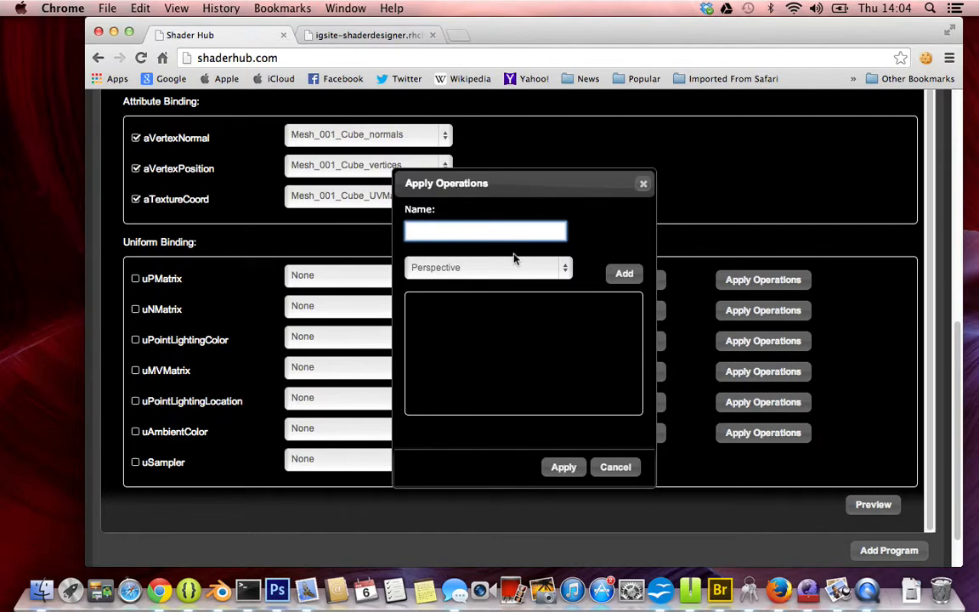
left_click(474, 231)
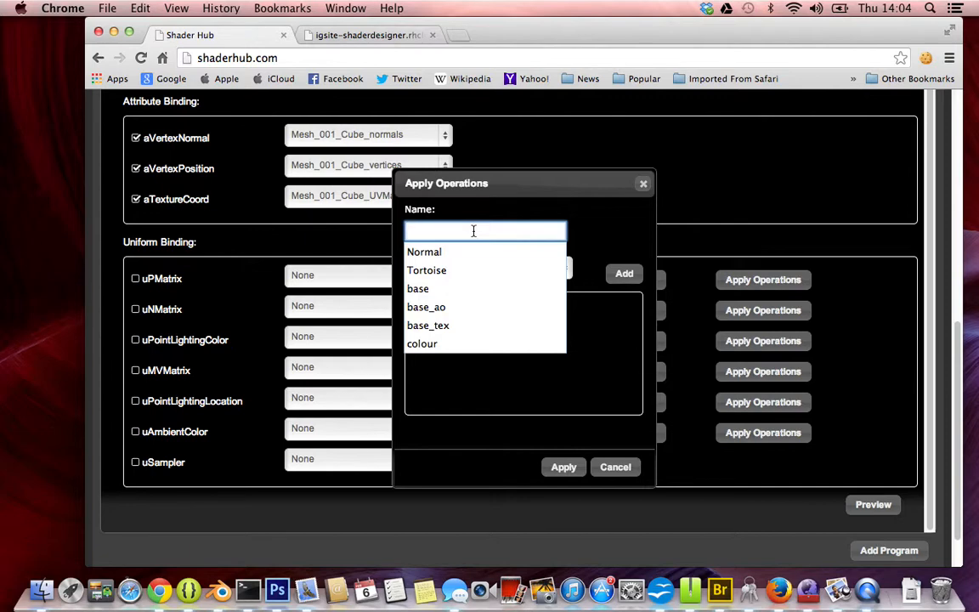
type("projection")
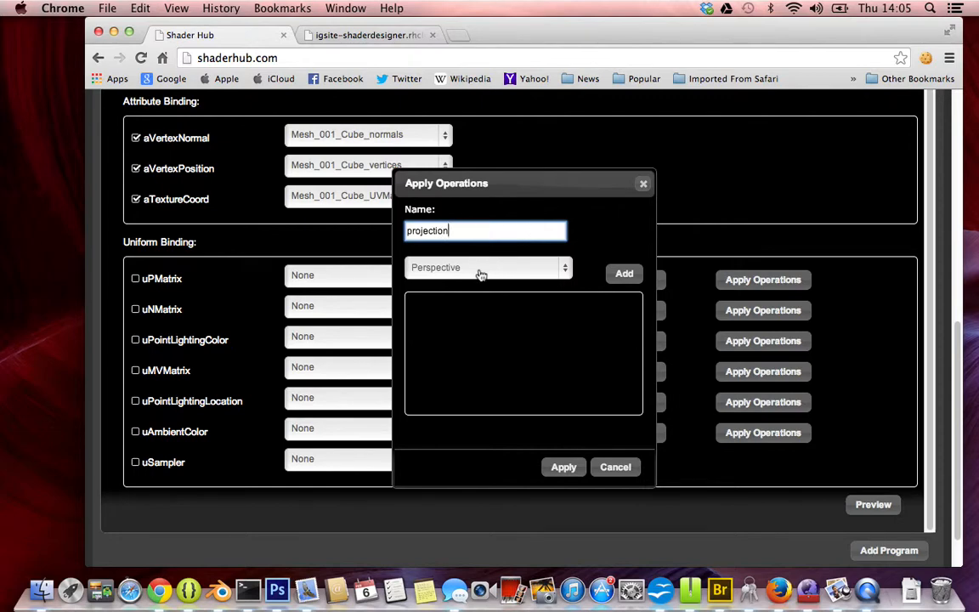
left_click(481, 271)
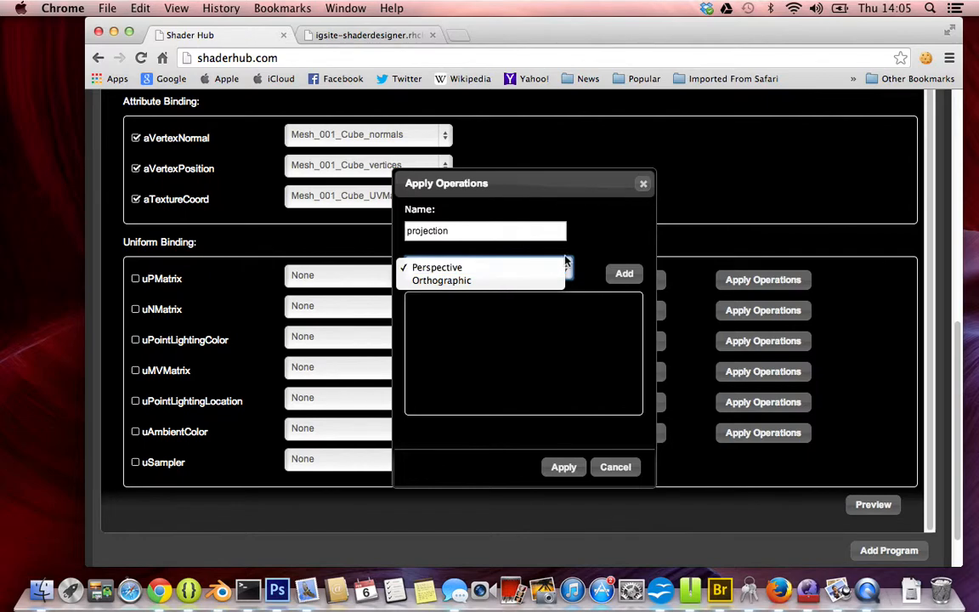
left_click(625, 242)
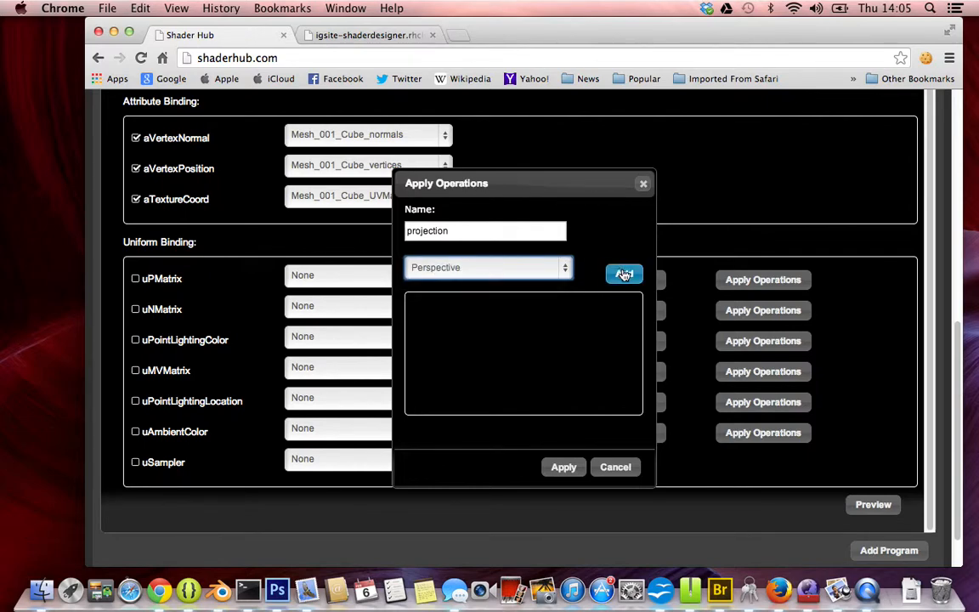
left_click(624, 272)
left_click(564, 467)
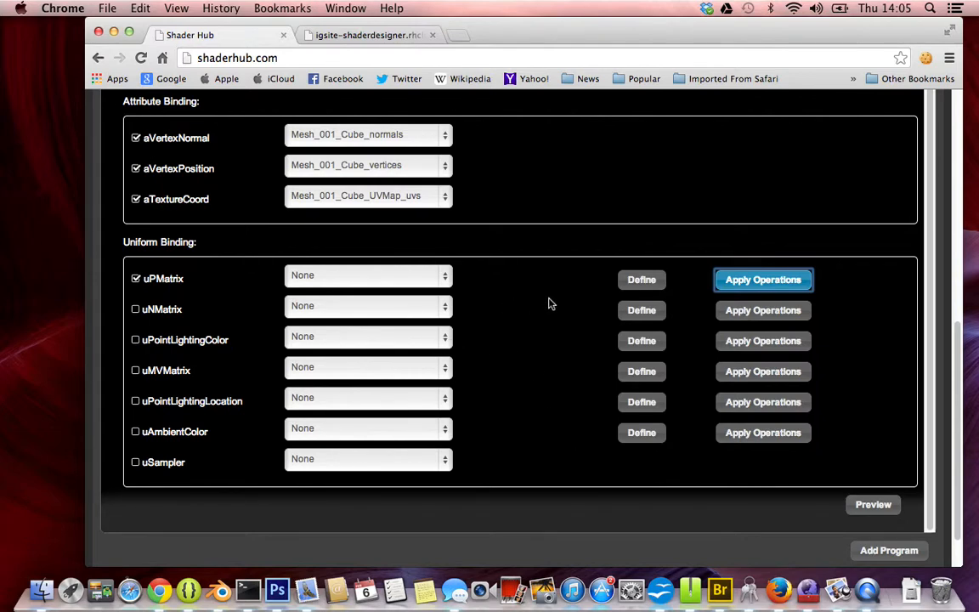
Bind uNMatrix to Matrix_001_Cube_world and apply the Inverse and Transpose operations to it, in that order
left_click(421, 307)
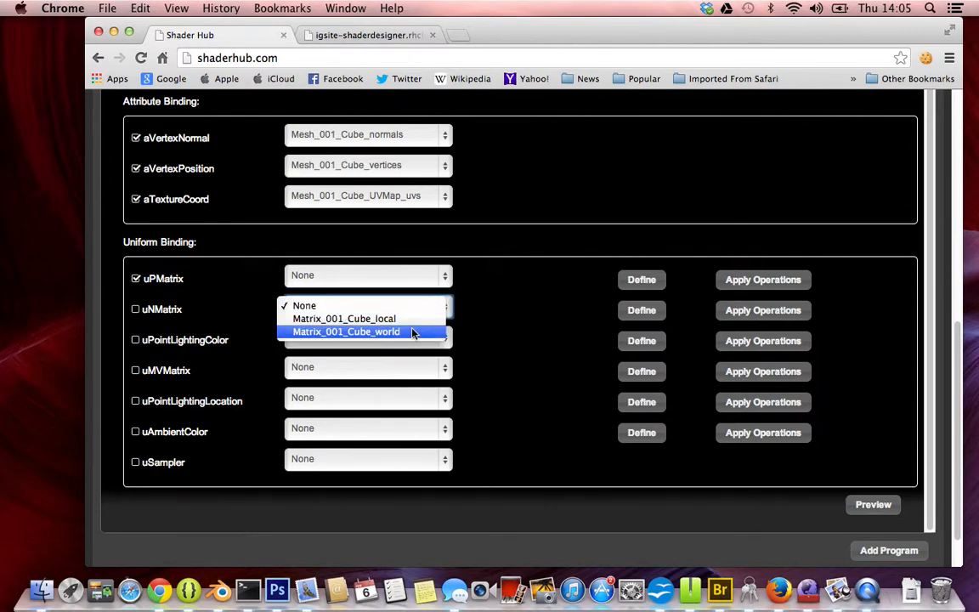
left_click(412, 333)
left_click(767, 313)
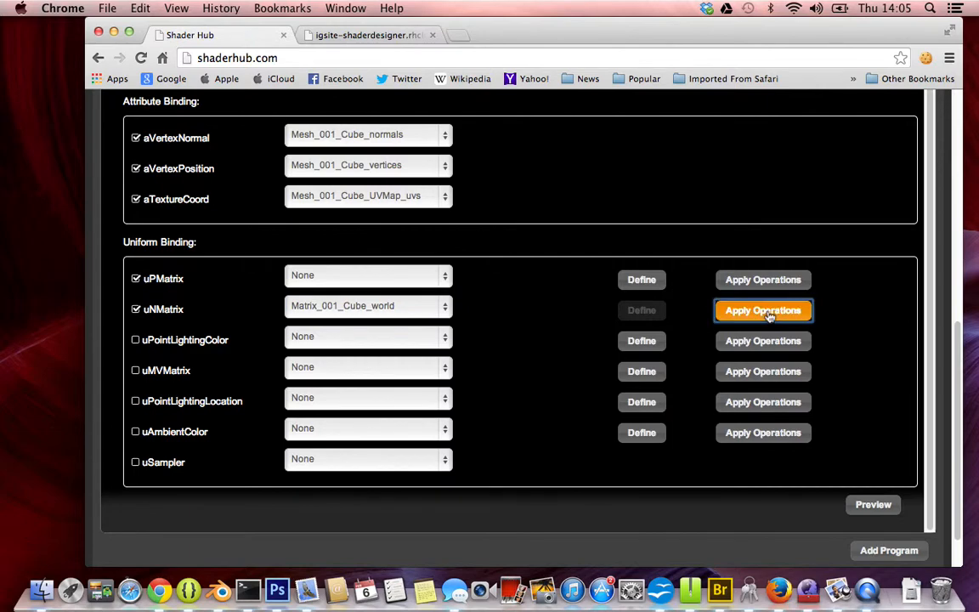
left_click(619, 276)
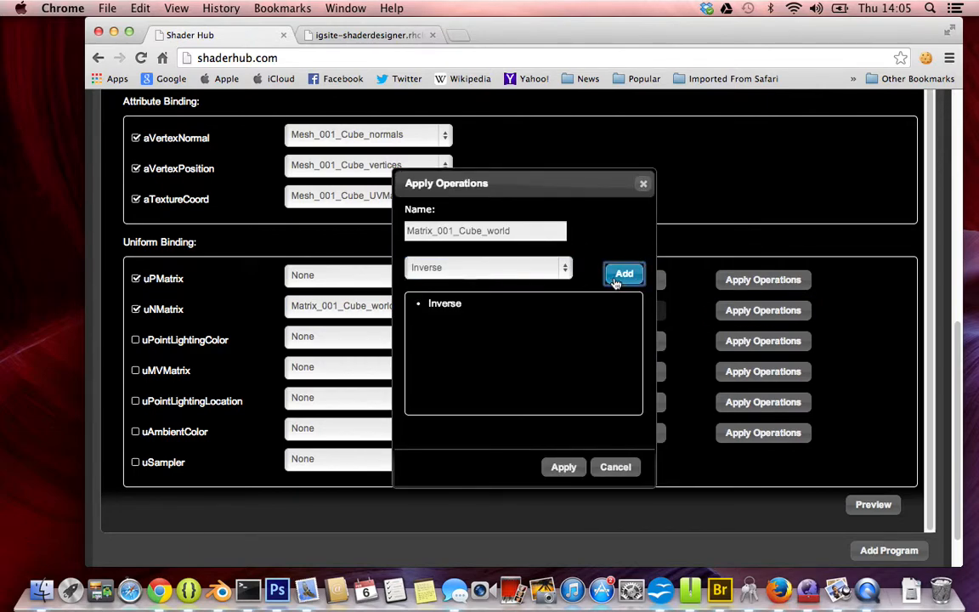
left_click(489, 267)
left_click(476, 278)
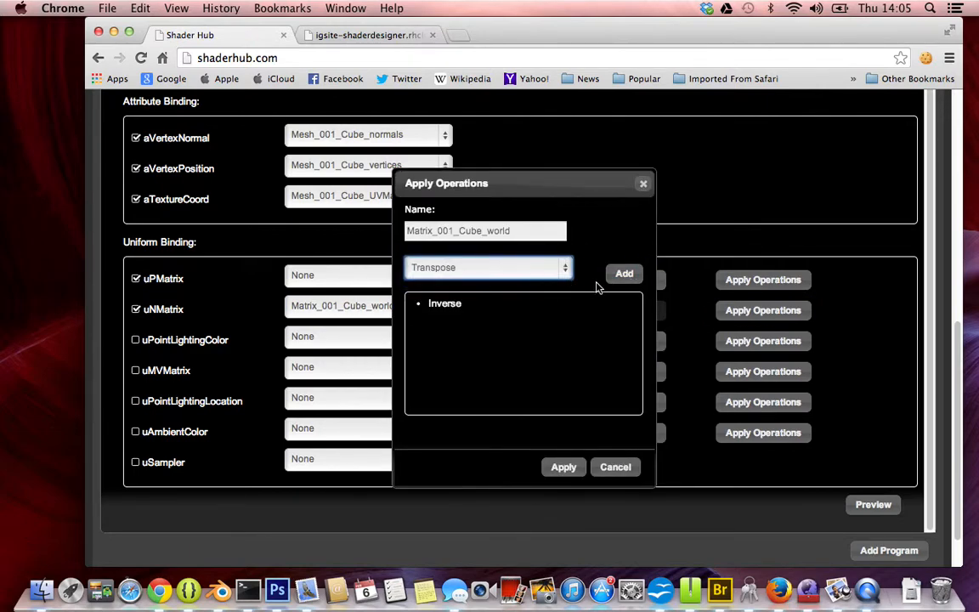
left_click(624, 273)
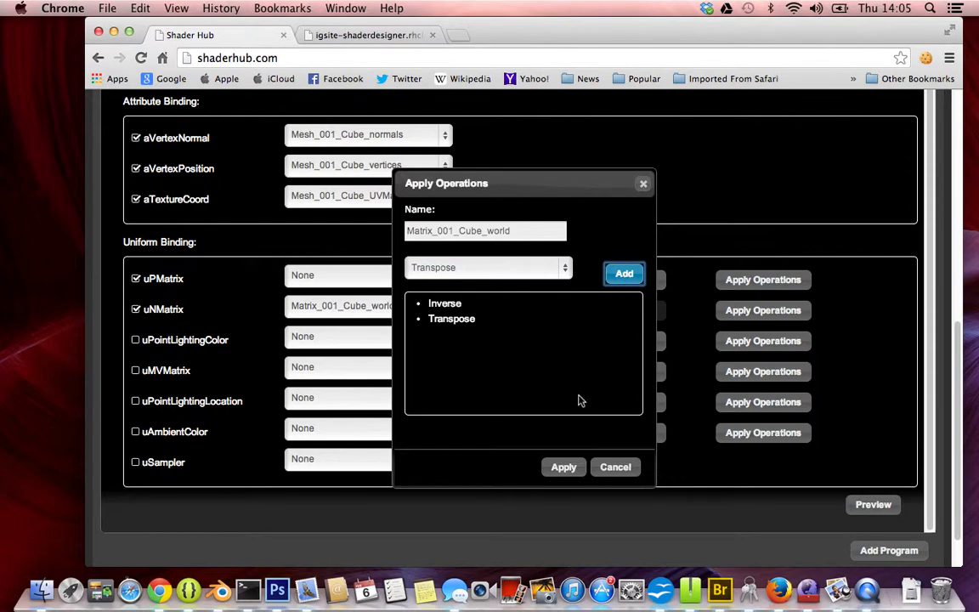
left_click(563, 469)
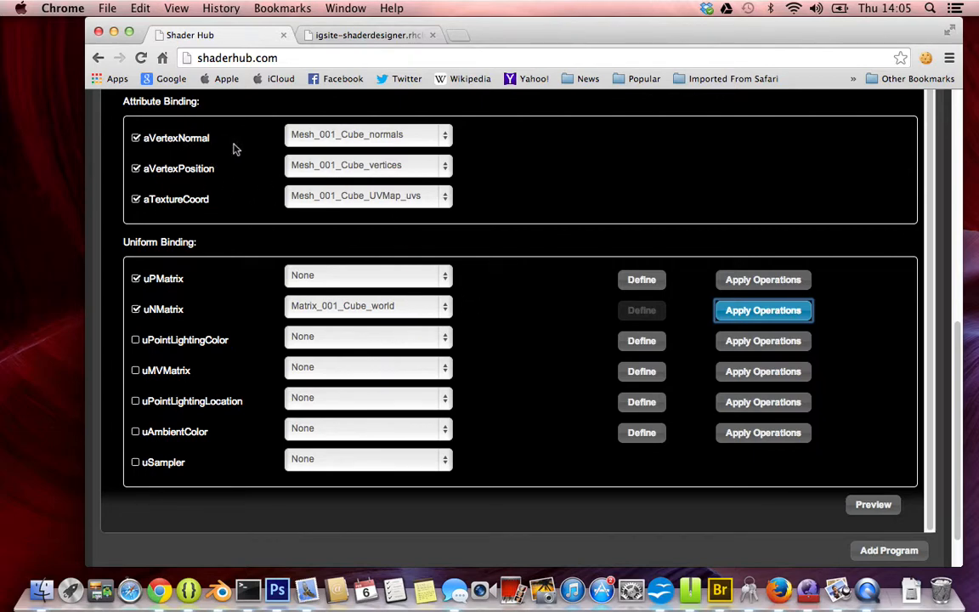
Define a uniform named LightColour with values 1, 1, 1 for uPointLightingColor
left_click(411, 345)
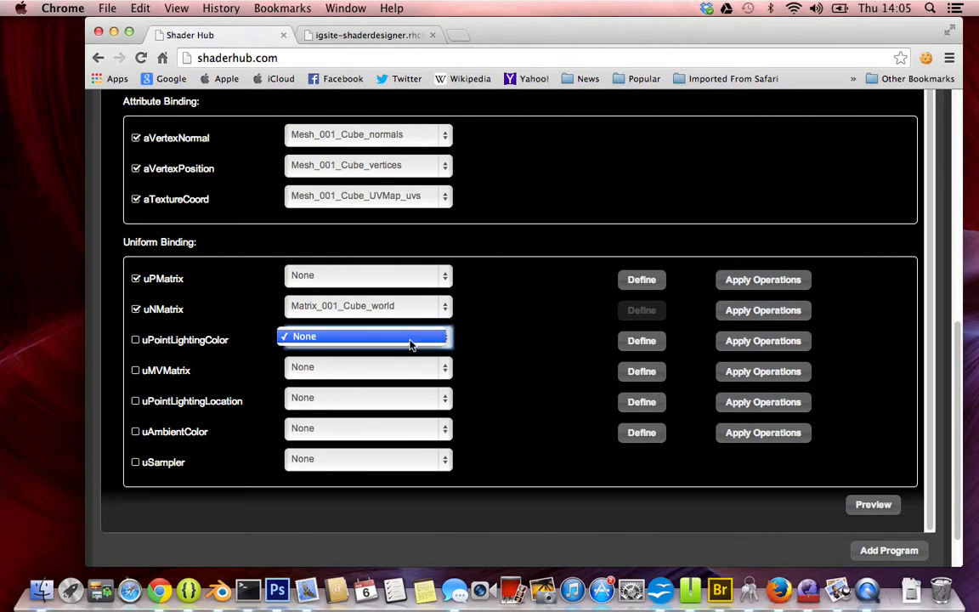
left_click(474, 340)
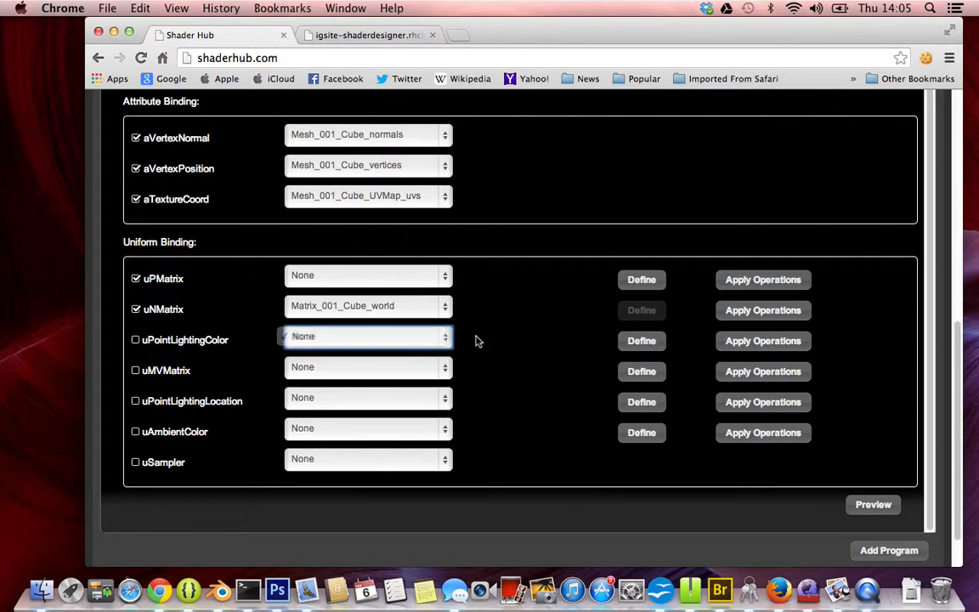
left_click(632, 344)
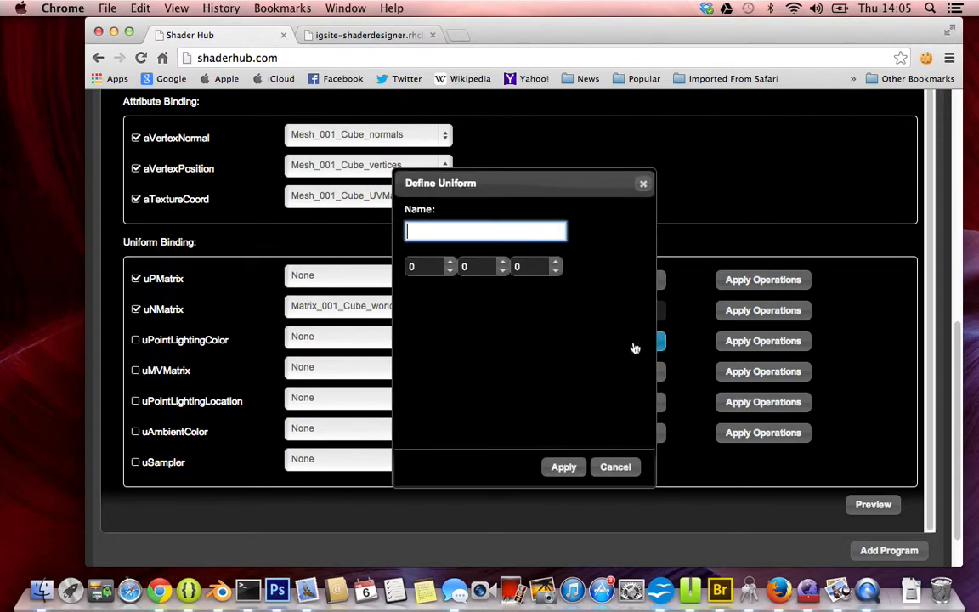
left_click(431, 235)
type("L")
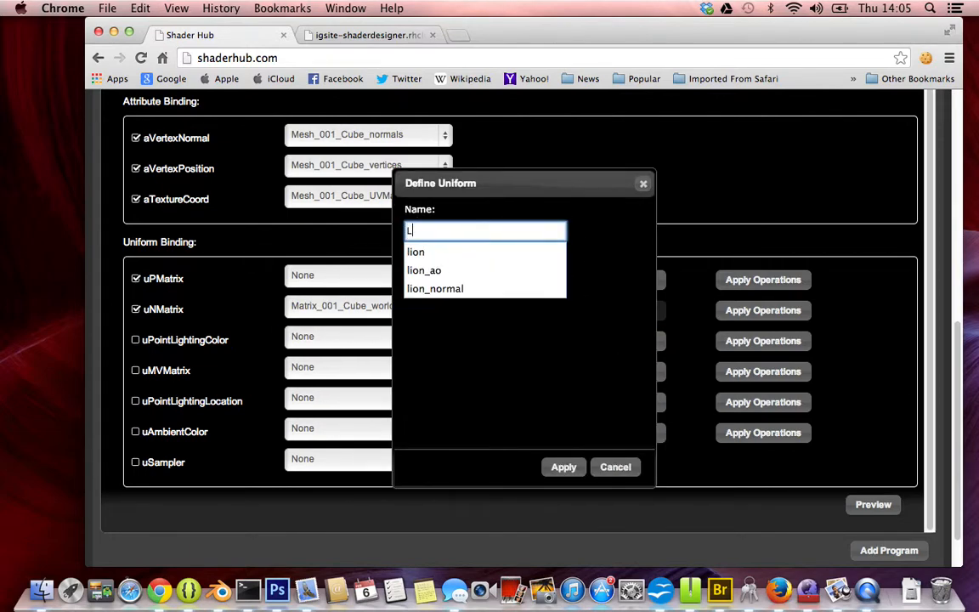
type("ightColour")
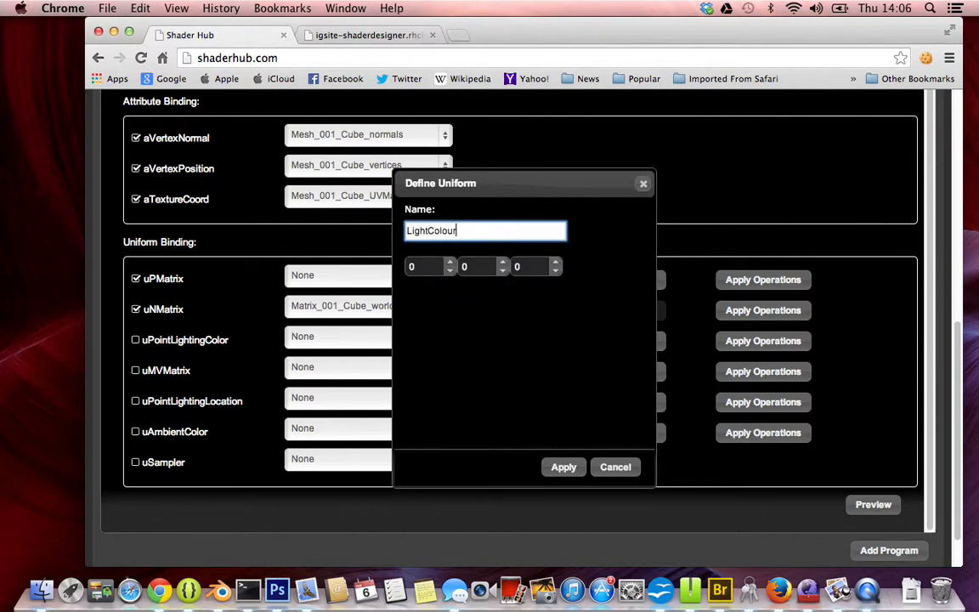
key("Tab")
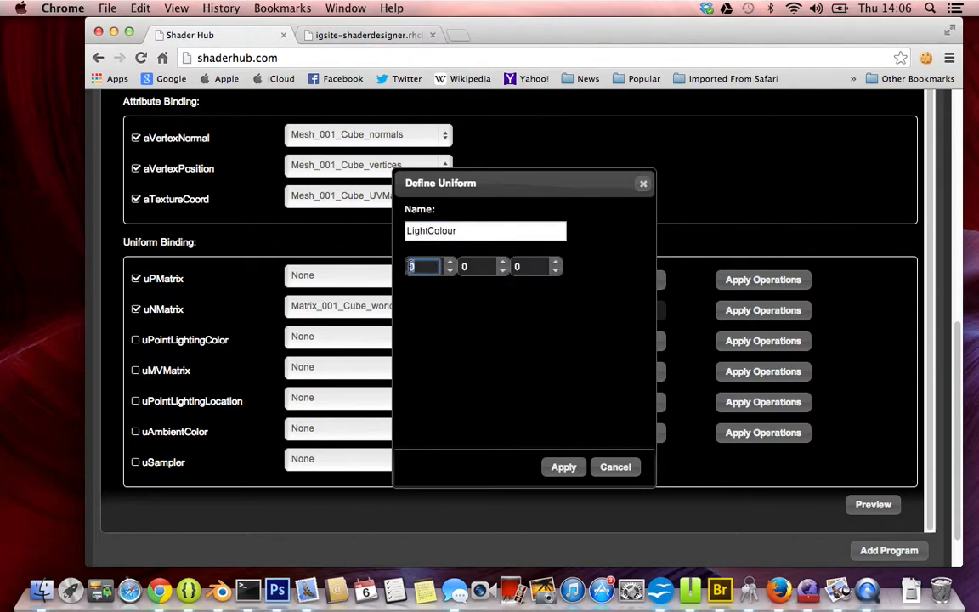
type("1")
key("Tab")
type("1")
key("Tab")
type("1")
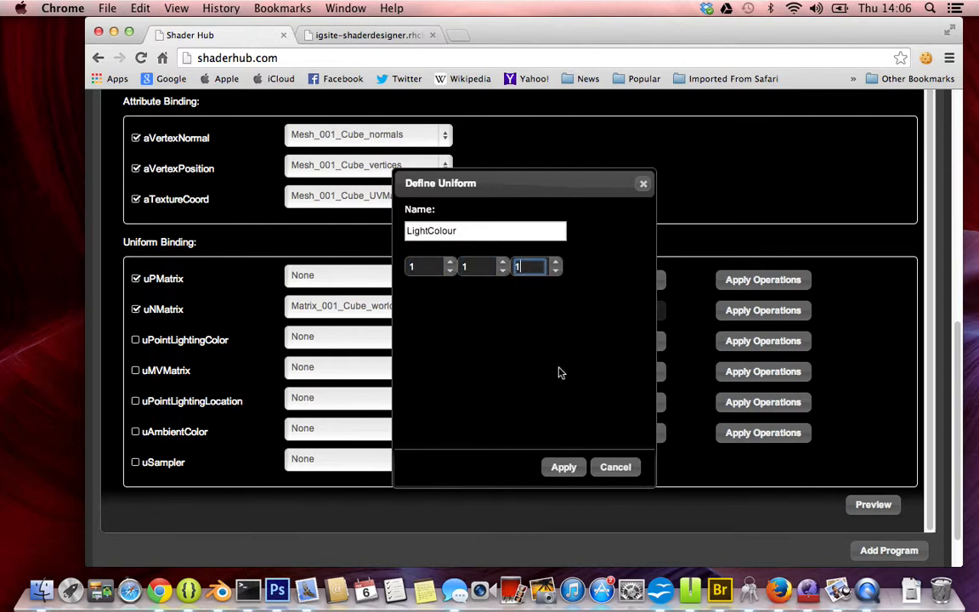
left_click(566, 470)
Apply a Range operation to uPointLightingColor with minimum 0, maximum 1 and step 0.1
left_click(772, 345)
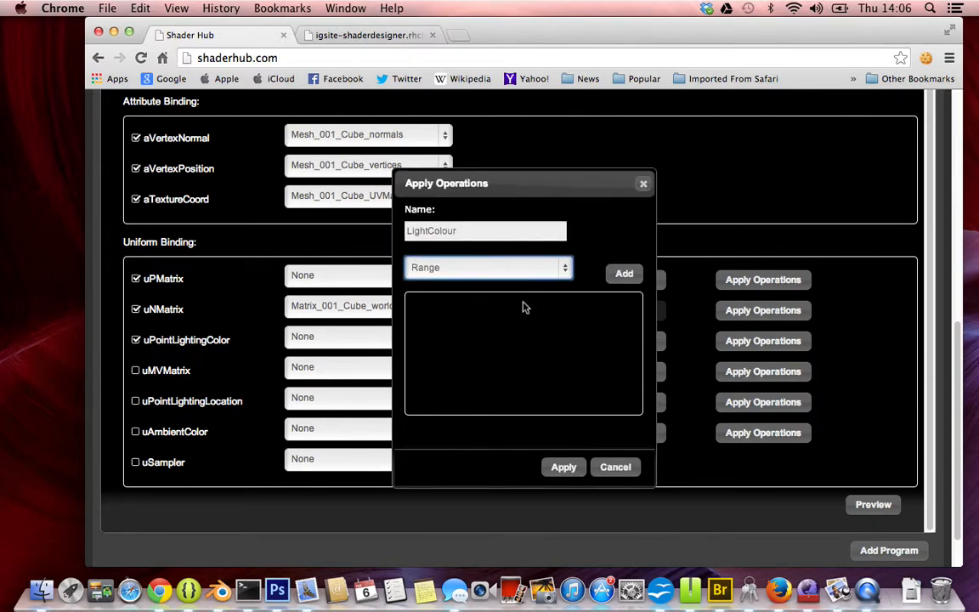
left_click(625, 278)
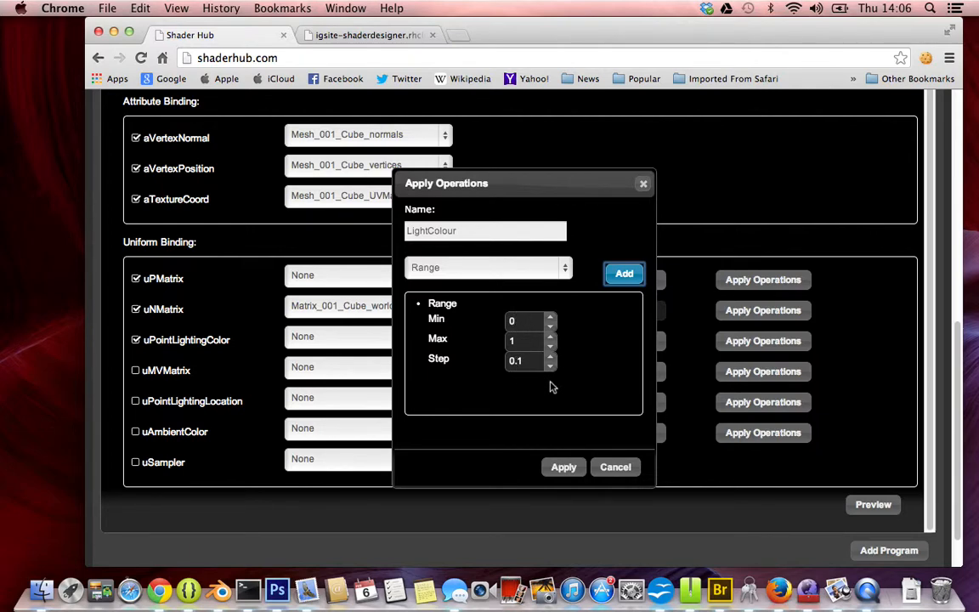
left_click(564, 471)
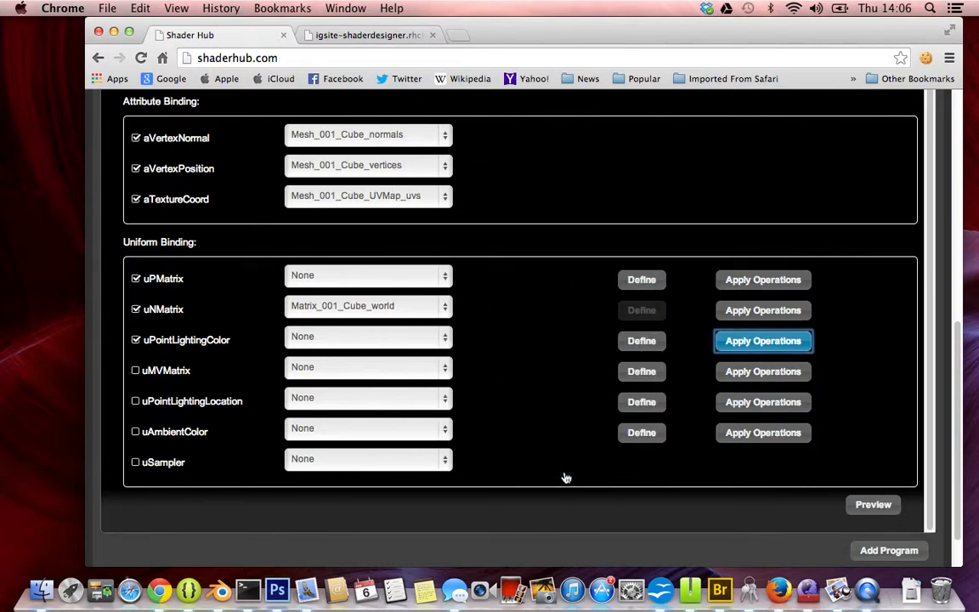
Bind uMVMatrix to Matrix_001_Cube_world and apply a CameraLookAt operation to it
left_click(329, 368)
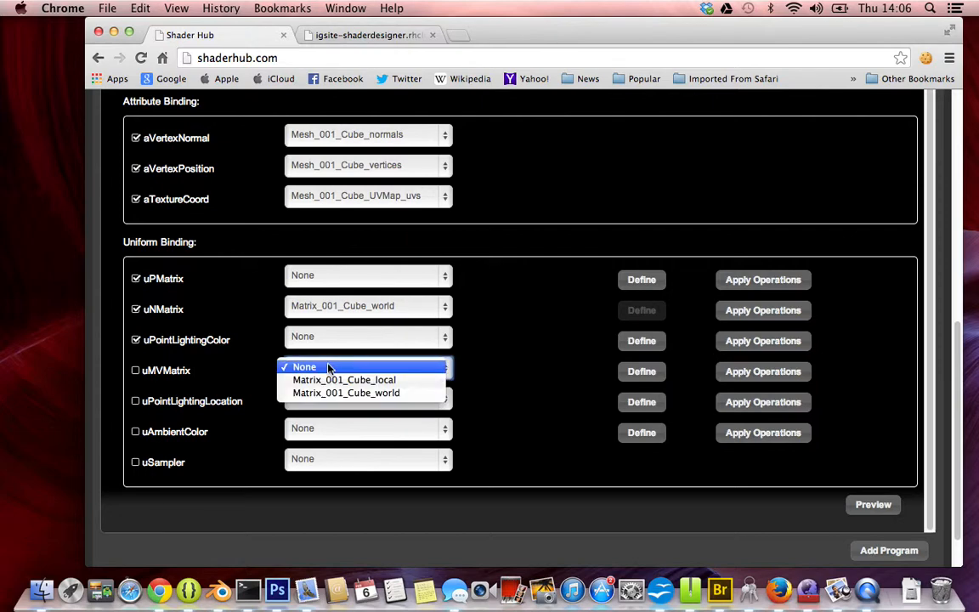
left_click(343, 393)
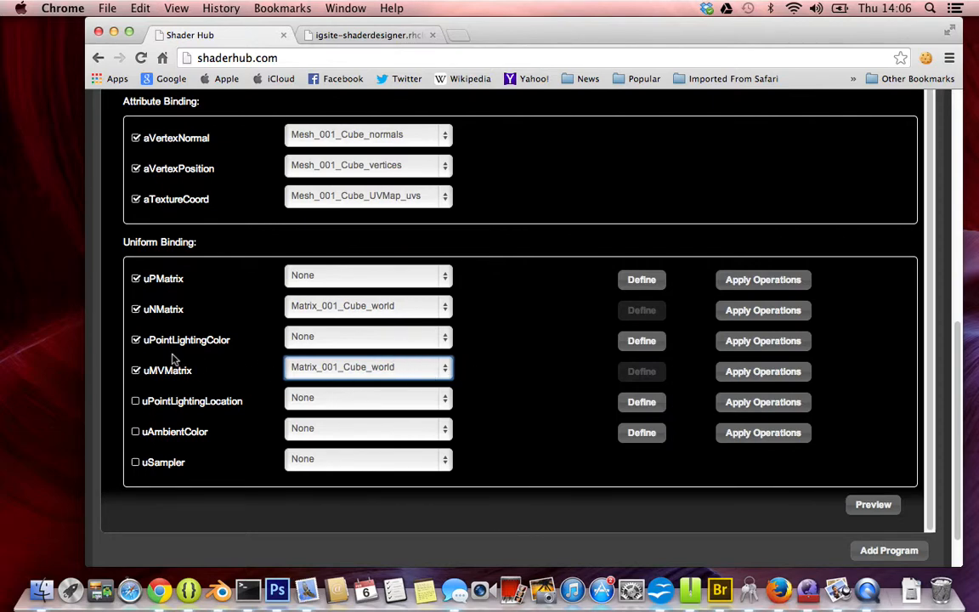
left_click(778, 374)
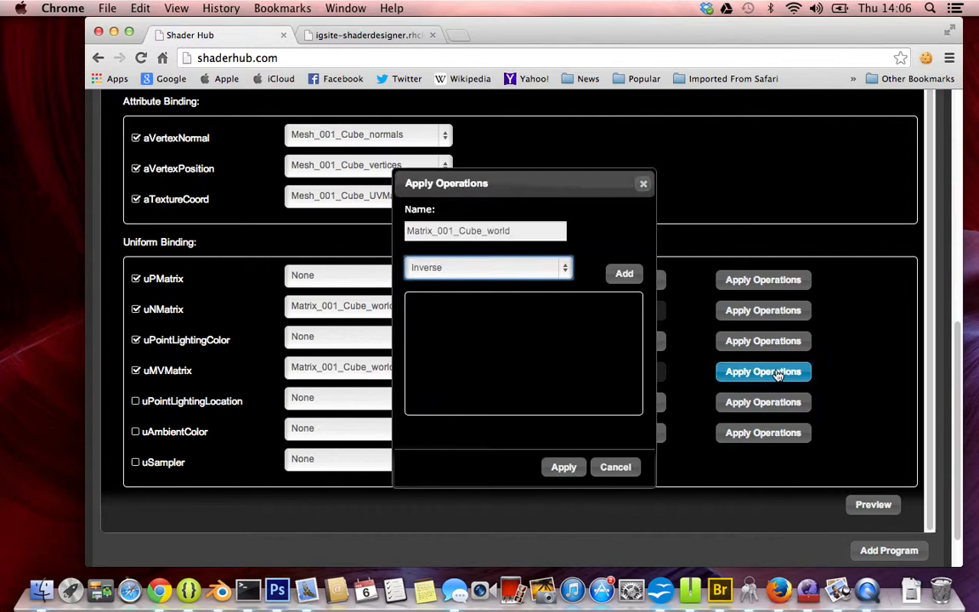
left_click(522, 271)
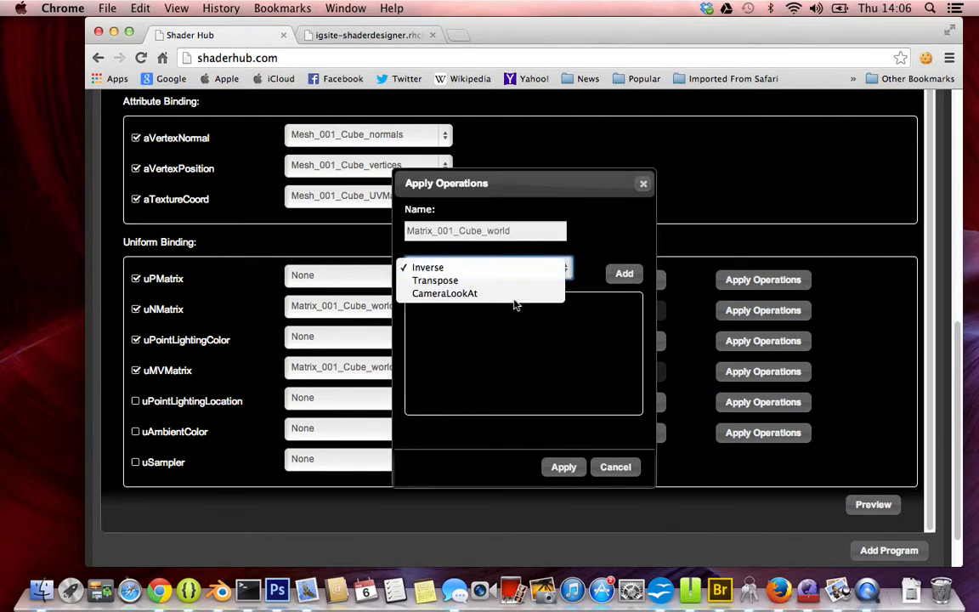
left_click(515, 300)
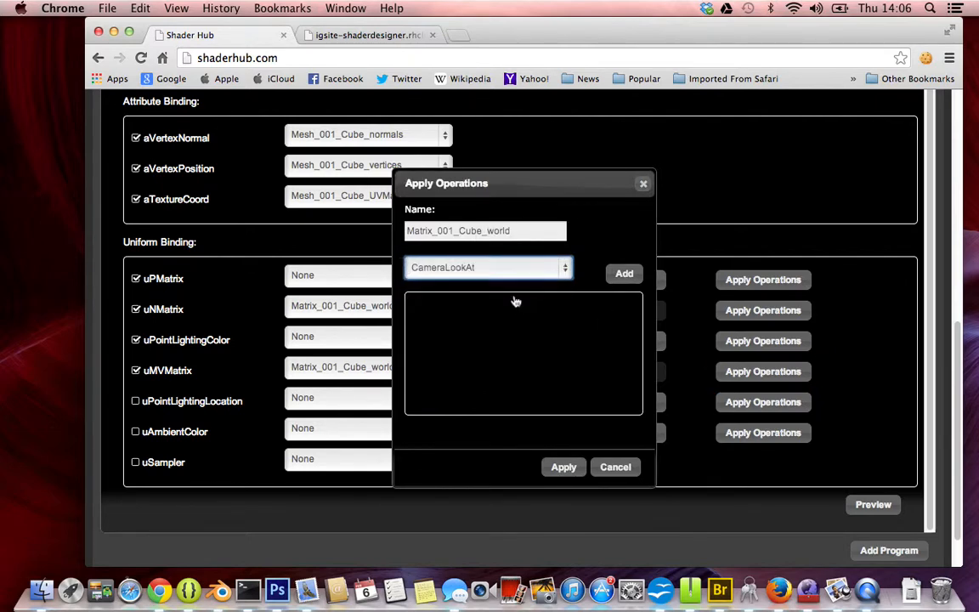
left_click(625, 275)
left_click(563, 468)
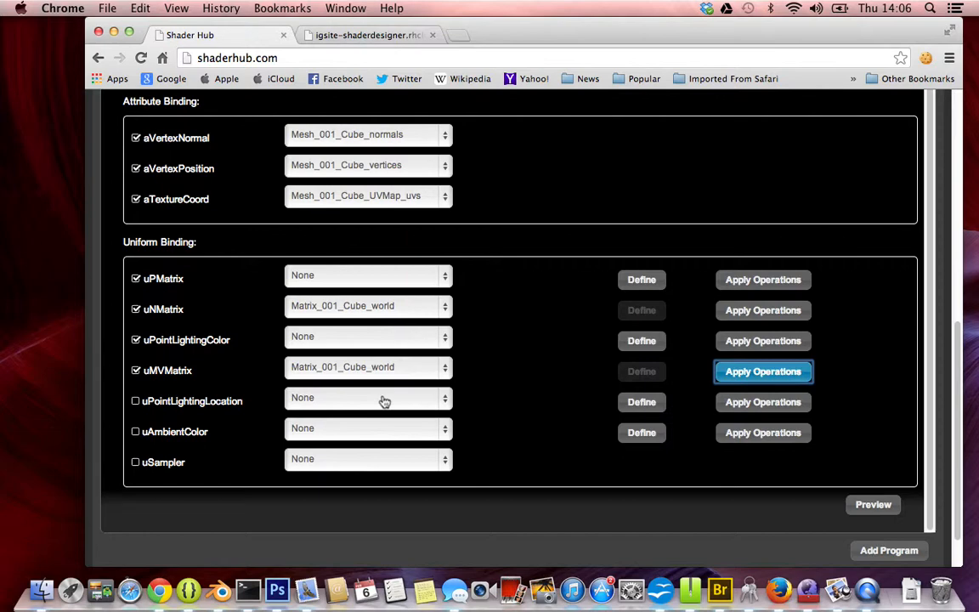
Define a uniform named PointLighting with values 0, -100, 0 for uPointLightingLocation
left_click(642, 402)
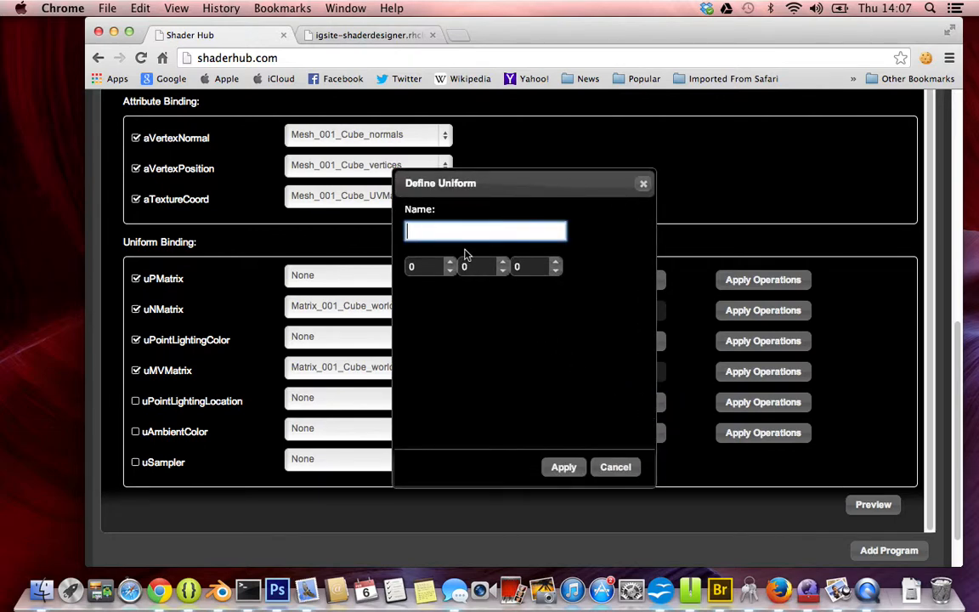
left_click(525, 267)
left_click_drag(526, 267, 462, 242)
type("-100")
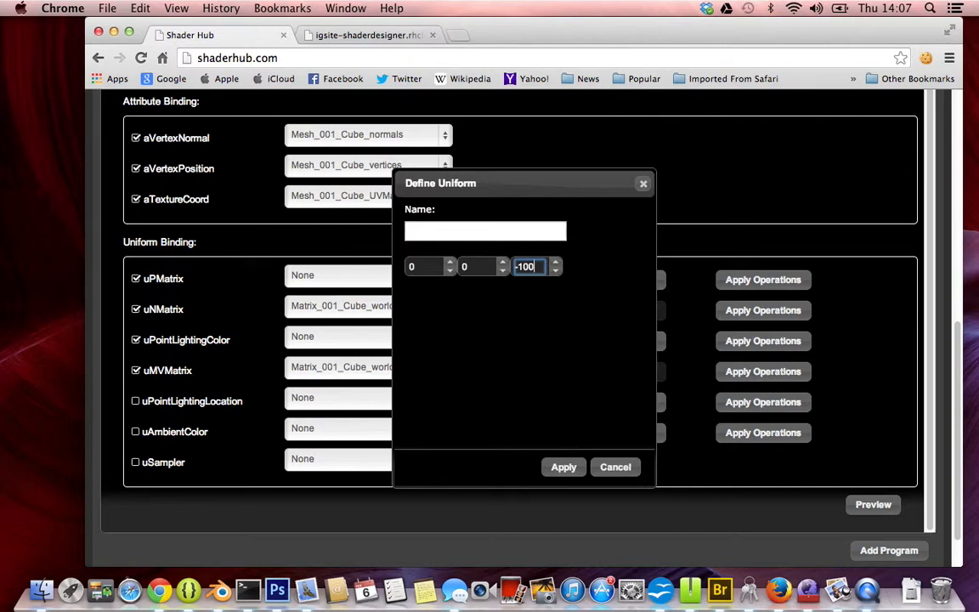
key("BackSpace")
key("BackSpace")
key("BackSpace")
left_click(480, 269)
key("BackSpace")
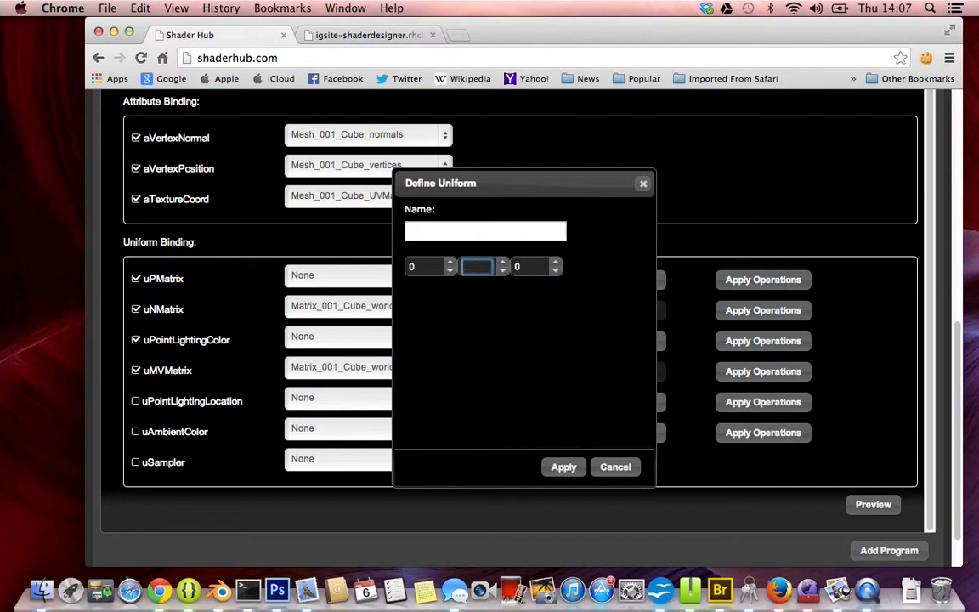
type("-100")
left_click(426, 227)
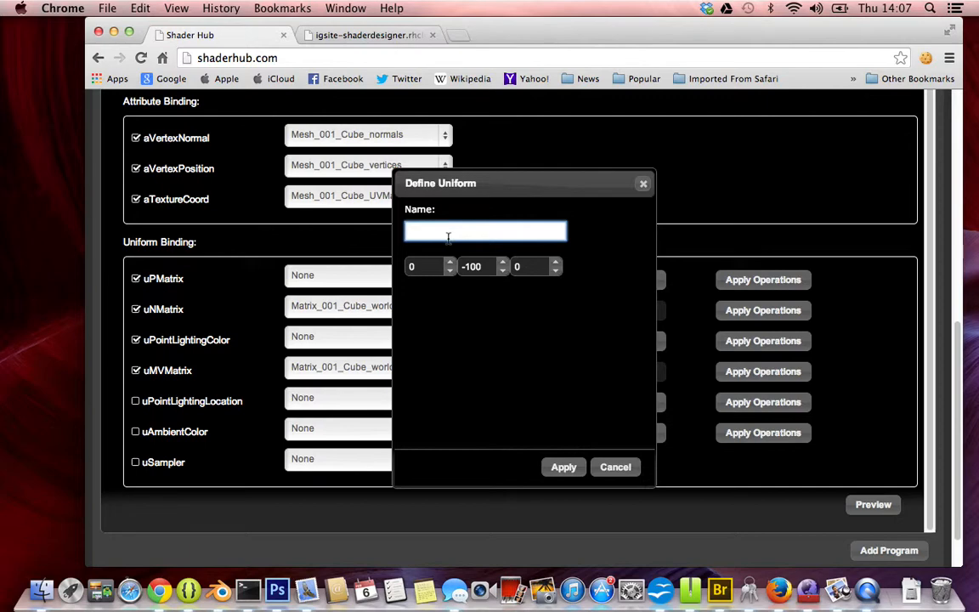
type("PointLinghting")
left_click(565, 468)
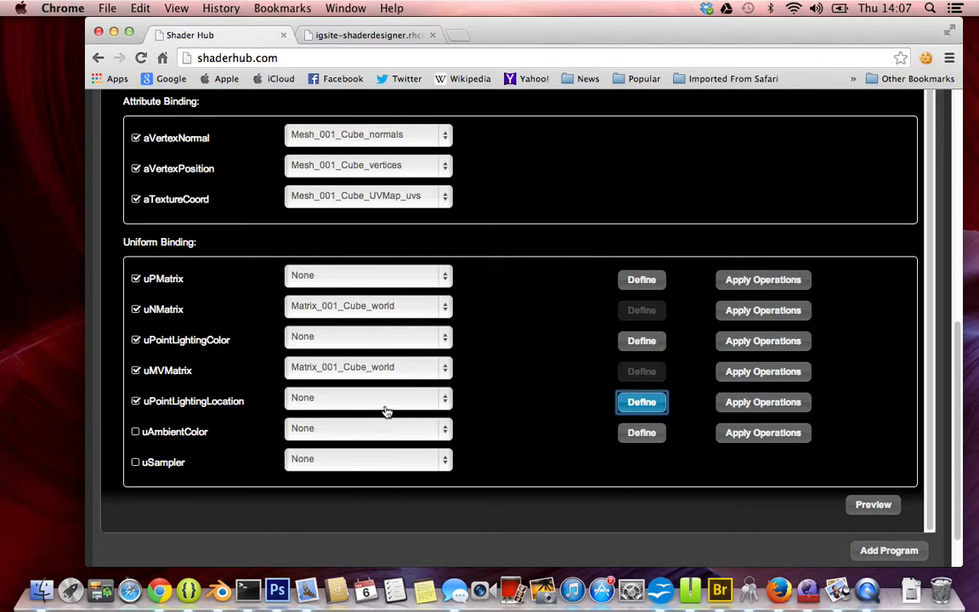
Apply a Range operation to uPointLightingLocation with minimum -100 and maximum 100, replacing the default step value
left_click(748, 409)
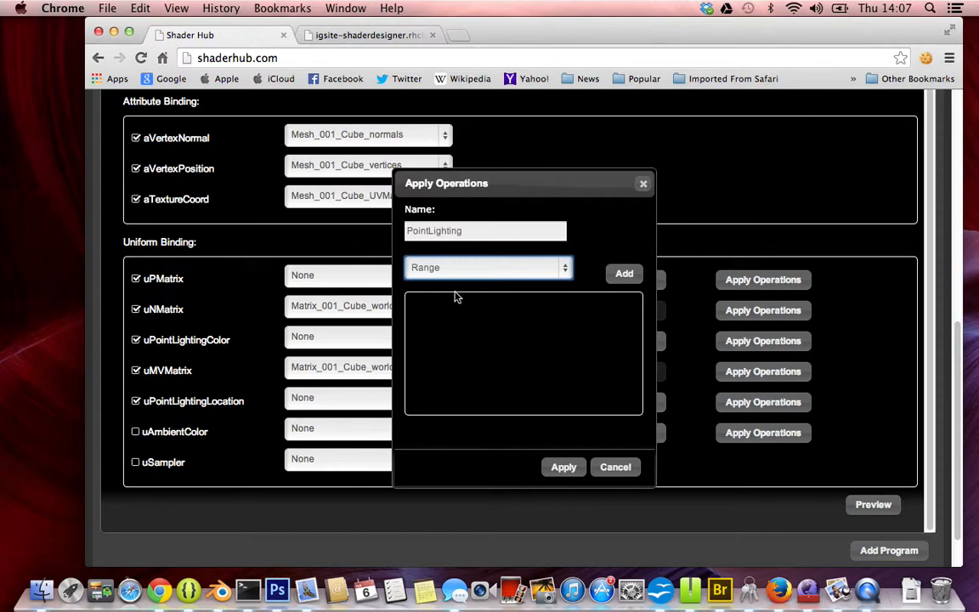
left_click(625, 274)
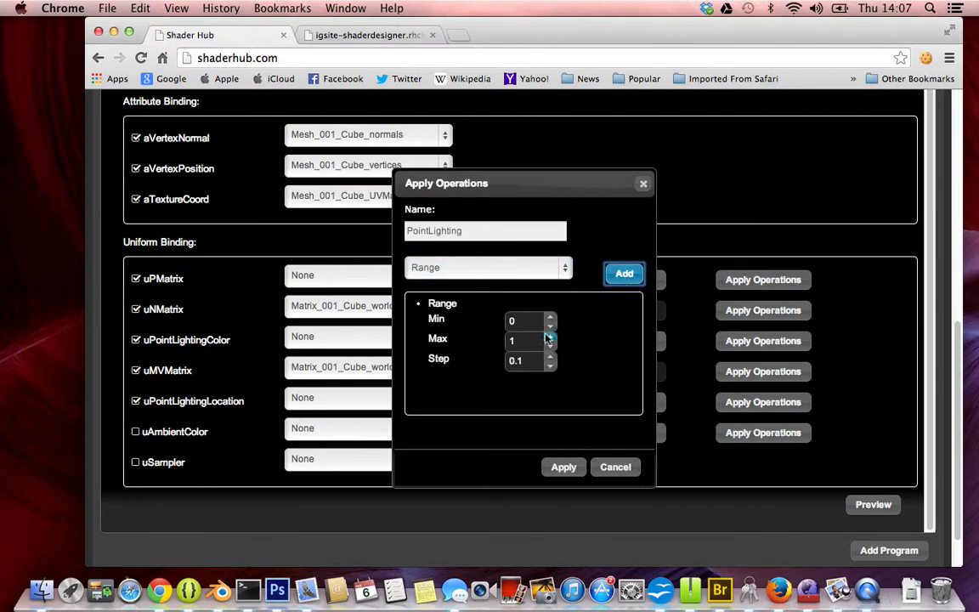
double_click(512, 321)
type("-100")
key("Tab")
key("Tab")
type("1")
double_click(525, 341)
type("100")
key("Tab")
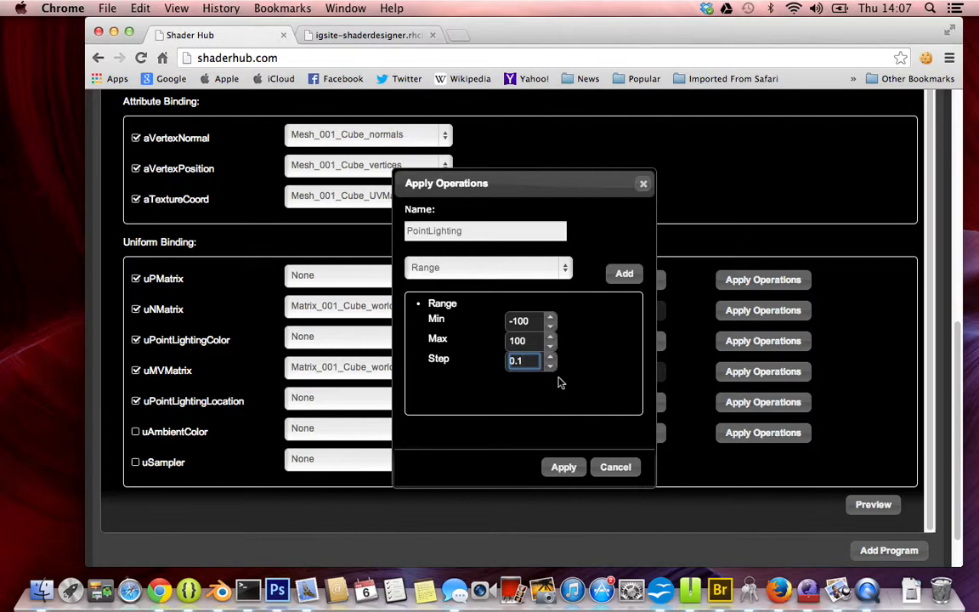
key("BackSpace")
key("BackSpace")
key("BackSpace")
type("1")
key("BackSpace")
type("0")
left_click(565, 467)
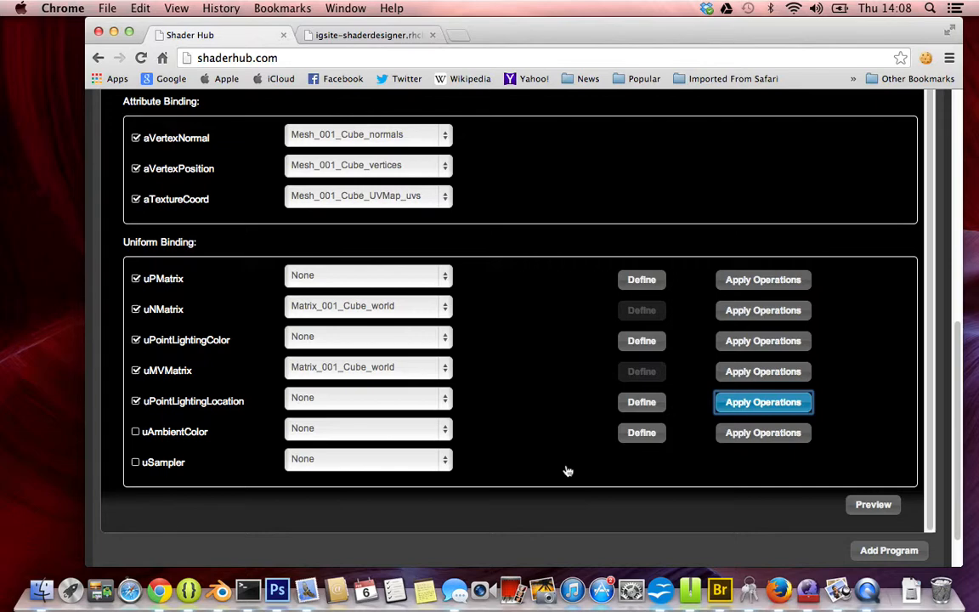
Define a uniform named AmbientColour with values 1, 1, 1 for uAmbientColor
left_click(381, 437)
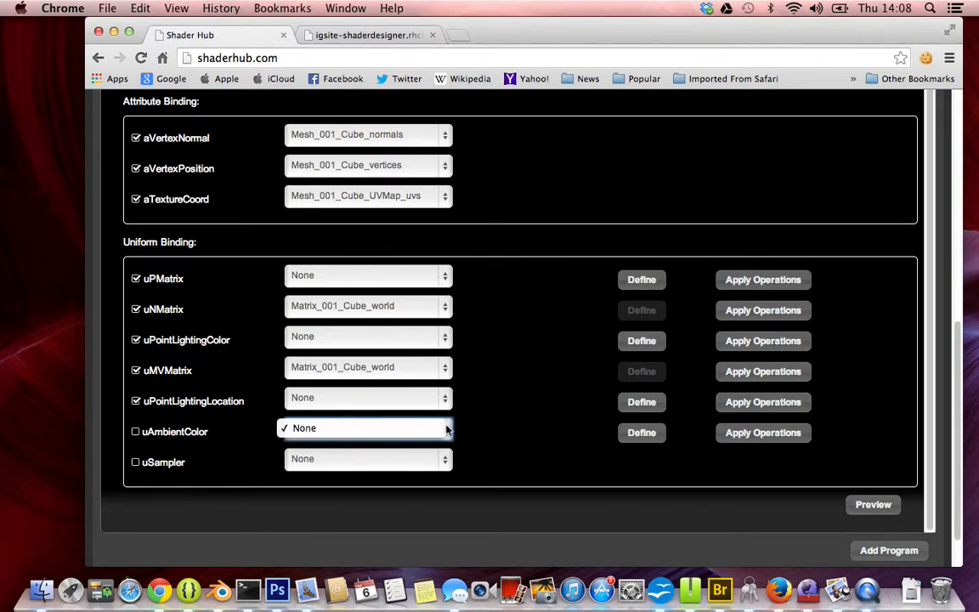
left_click(515, 439)
left_click(656, 433)
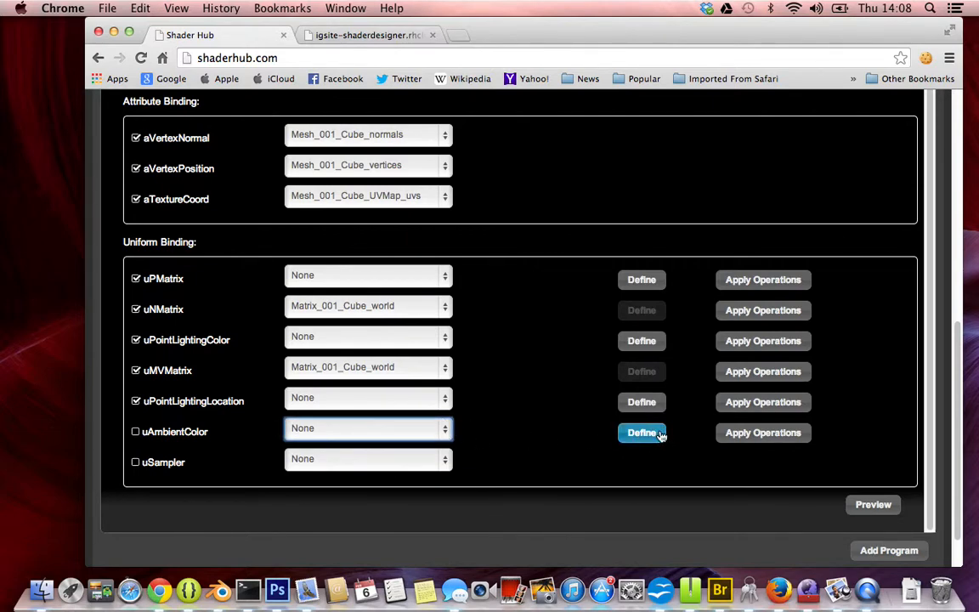
left_click(451, 231)
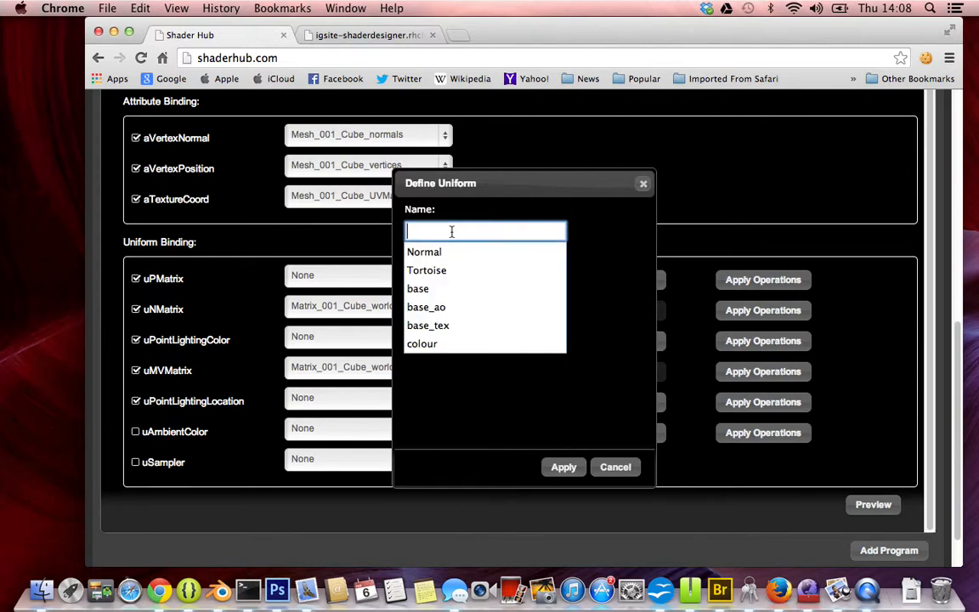
type("AmbientColour")
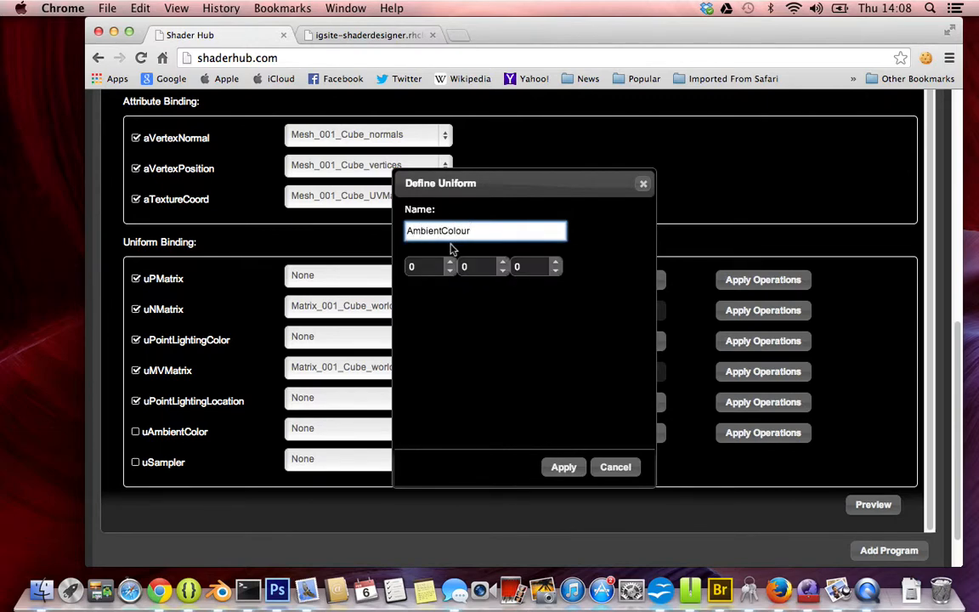
left_click(412, 267)
type("1")
left_click(465, 267)
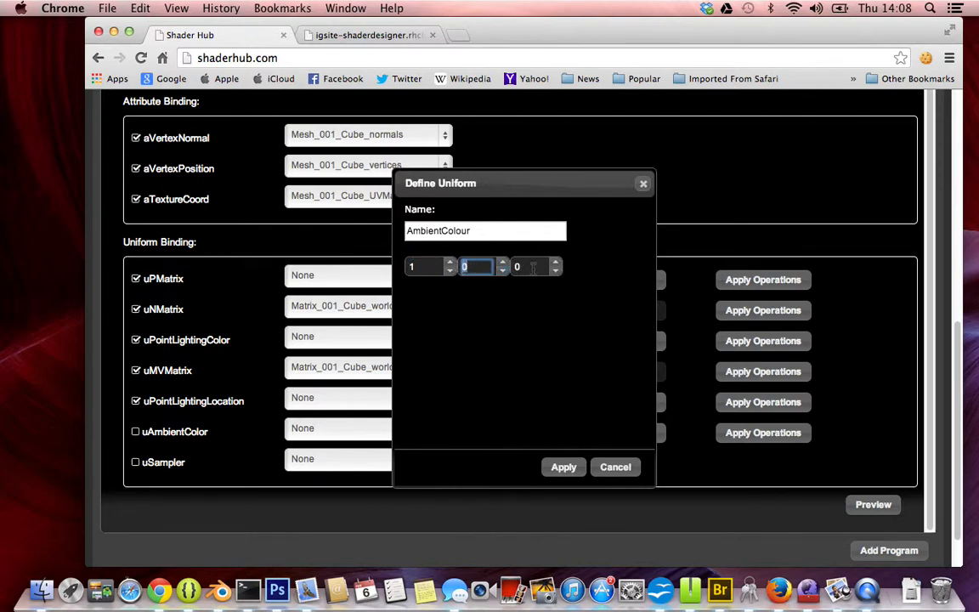
type("1")
left_click(528, 267)
type("1")
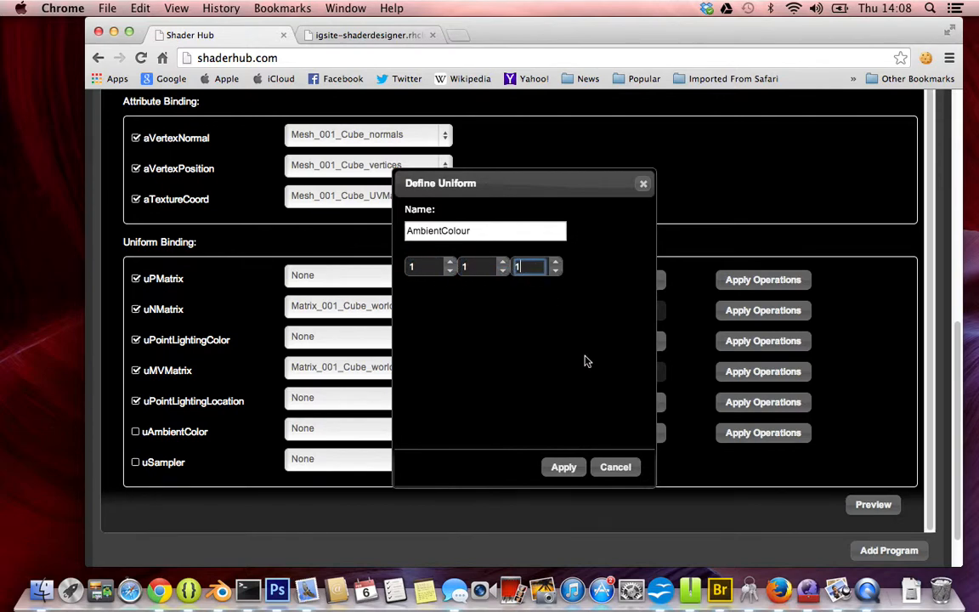
left_click(564, 468)
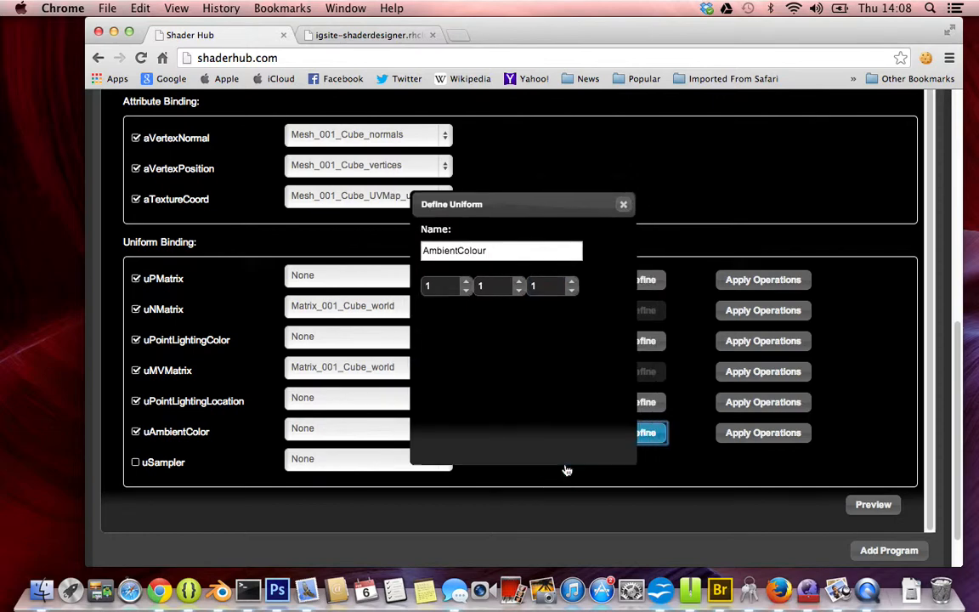
Apply a Range operation to uAmbientColor with minimum 0, maximum 1 and step 0.1
left_click(752, 434)
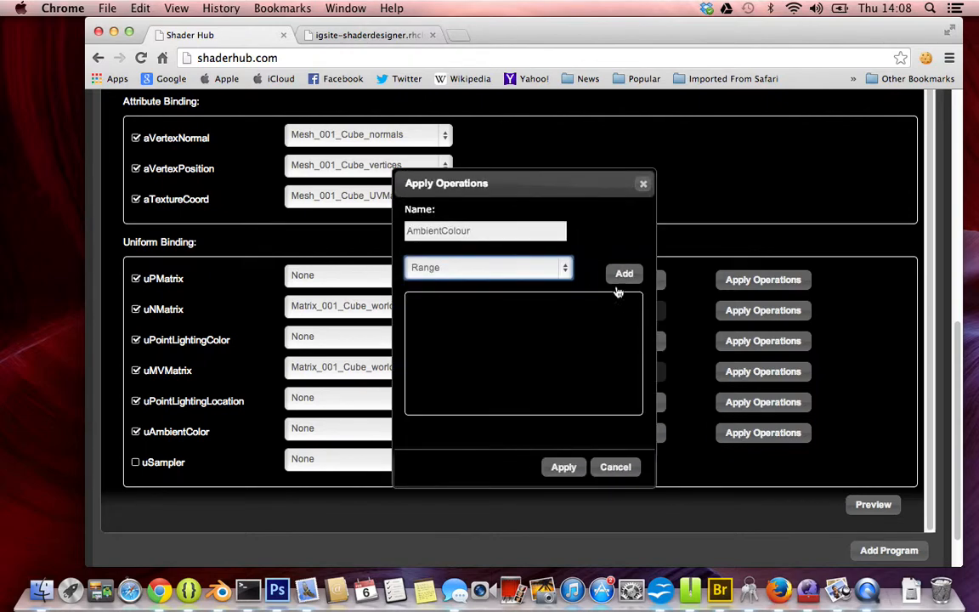
left_click(624, 273)
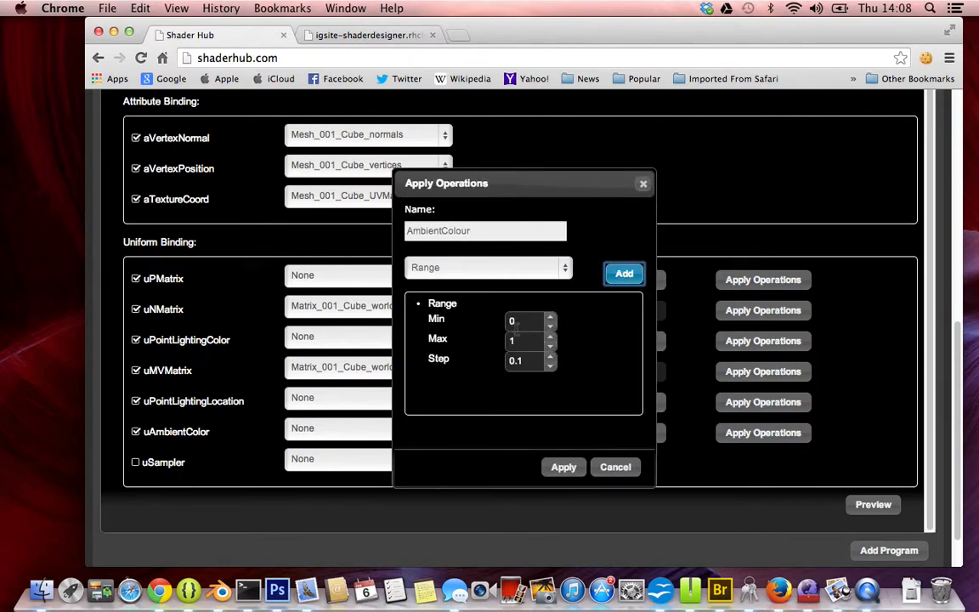
left_click(563, 469)
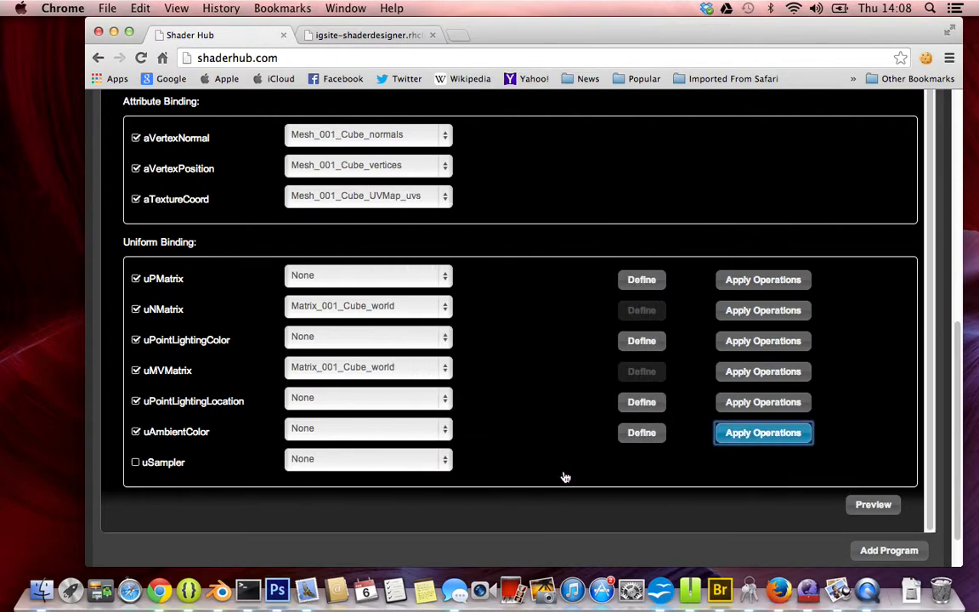
Bind uSampler to texture and commit the shader program's bindings
left_click(402, 464)
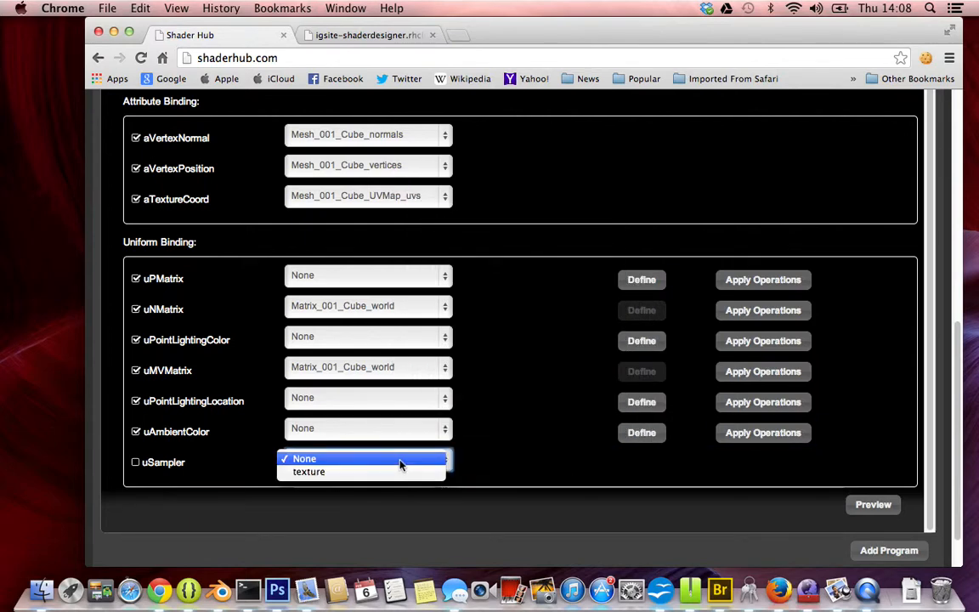
left_click(400, 473)
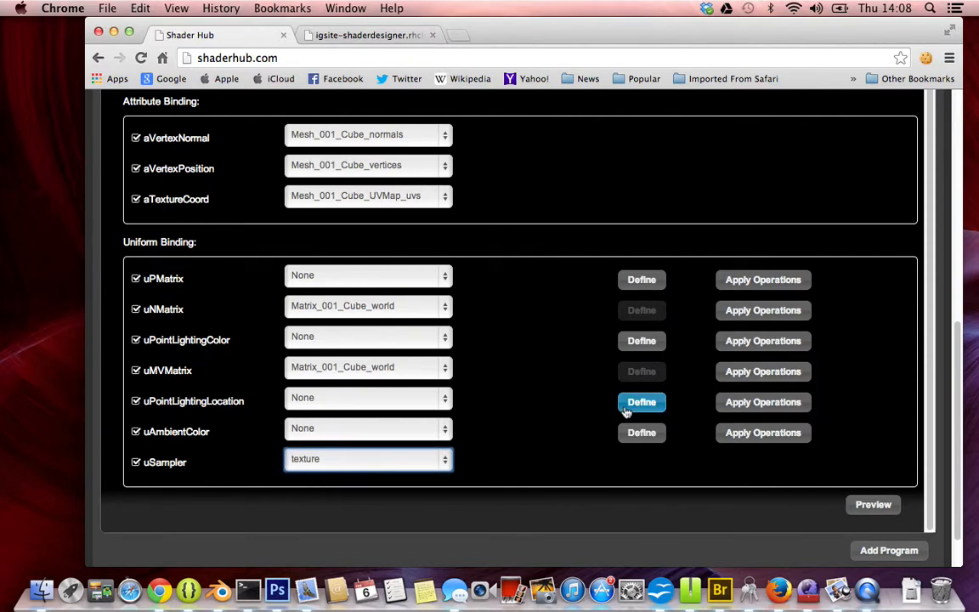
scroll(777, 503, "down", 2)
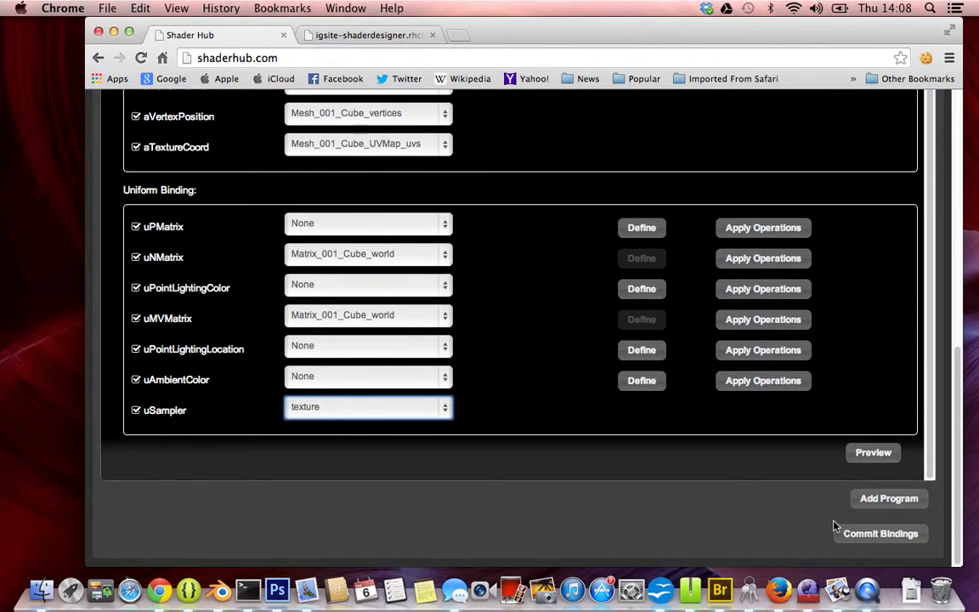
left_click(863, 544)
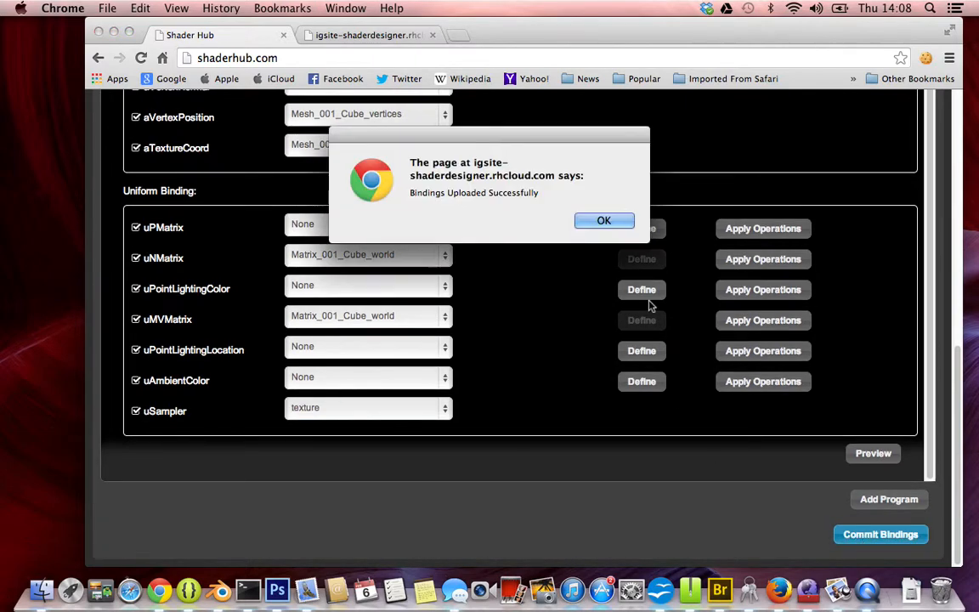
left_click(604, 221)
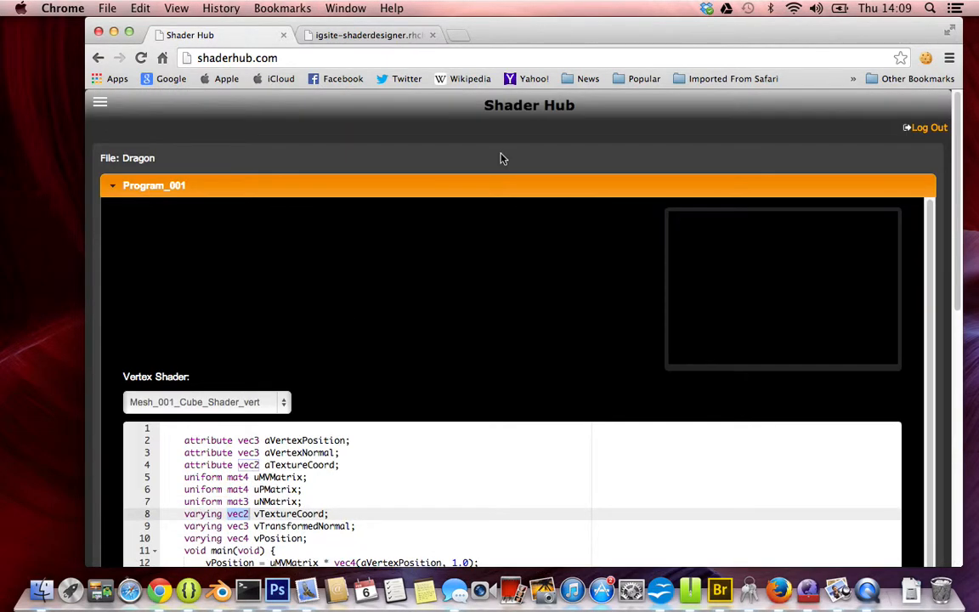
Open the configured render of the Dragon file and look over the model and its camera and lighting controls
left_click(98, 60)
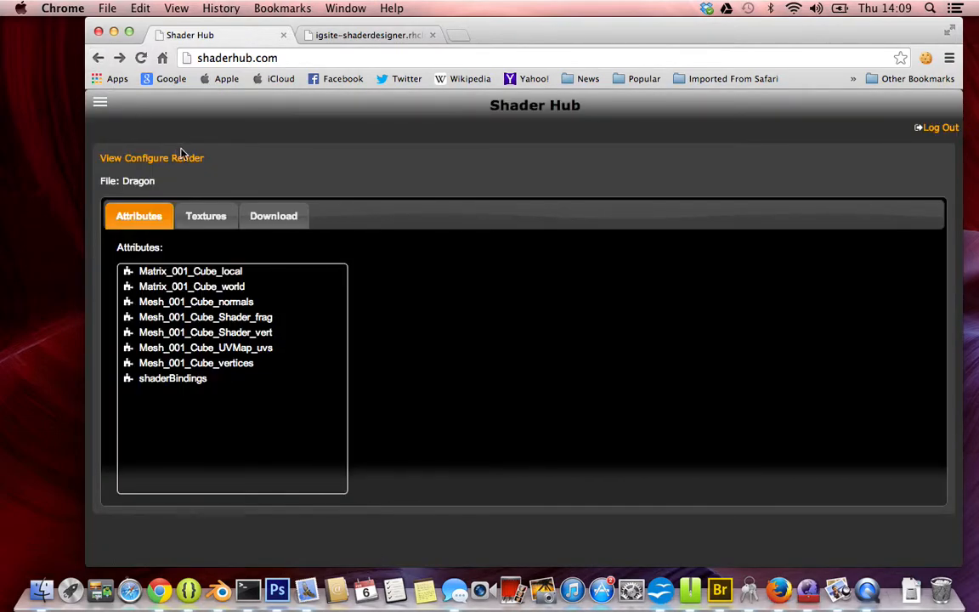
left_click(187, 159)
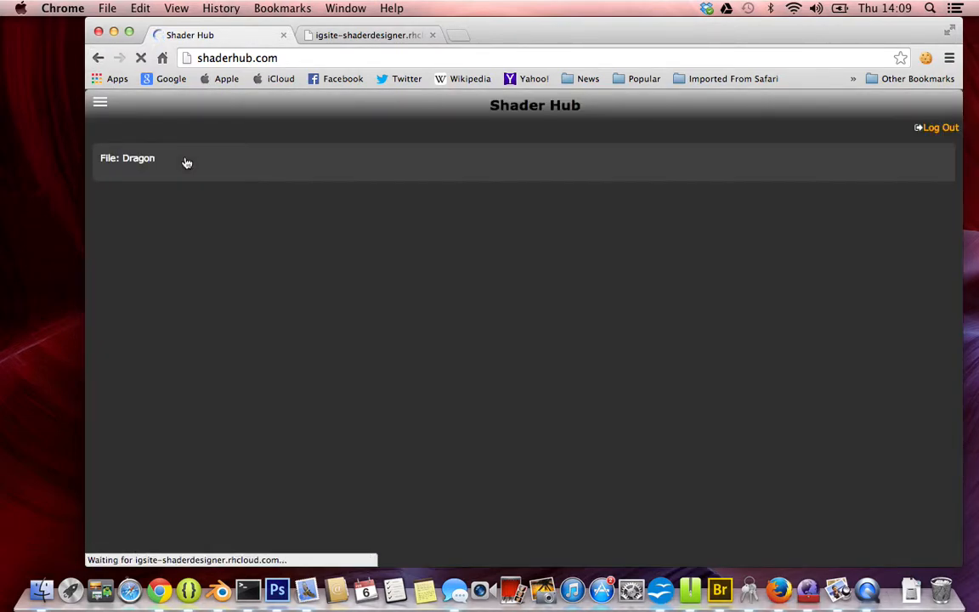
scroll(441, 309, "down", 8)
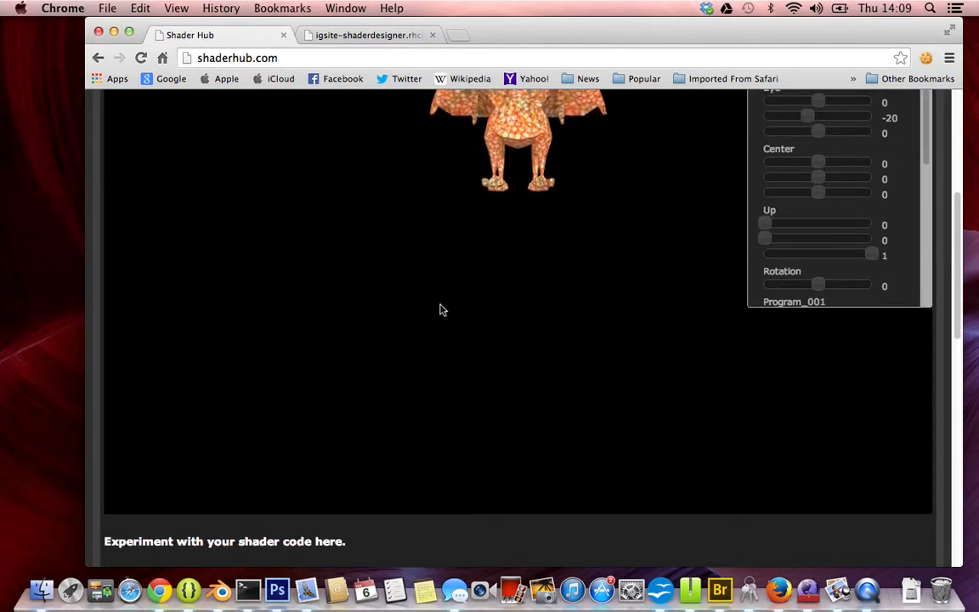
scroll(441, 308, "up", 6)
scroll(440, 309, "up", 1)
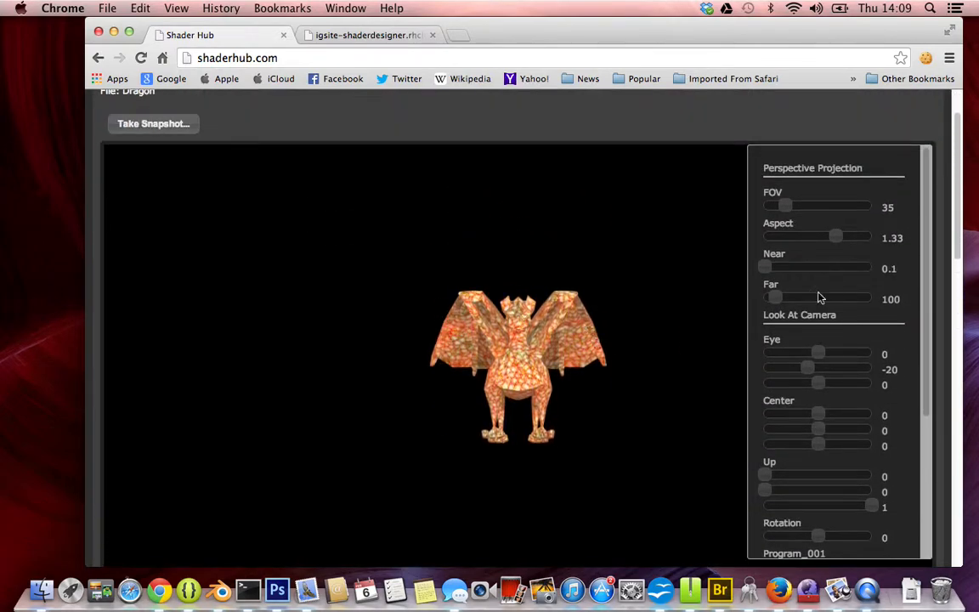
scroll(821, 306, "down", 6)
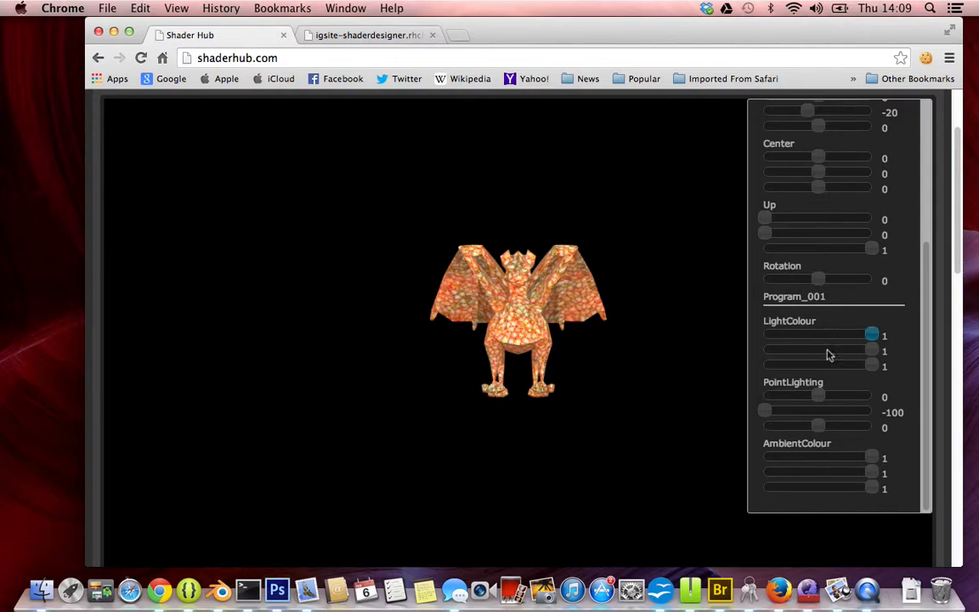
Set the dragon render's AmbientColour uniform to 0.5, 0.3 and 0
scroll(607, 346, "up", 4)
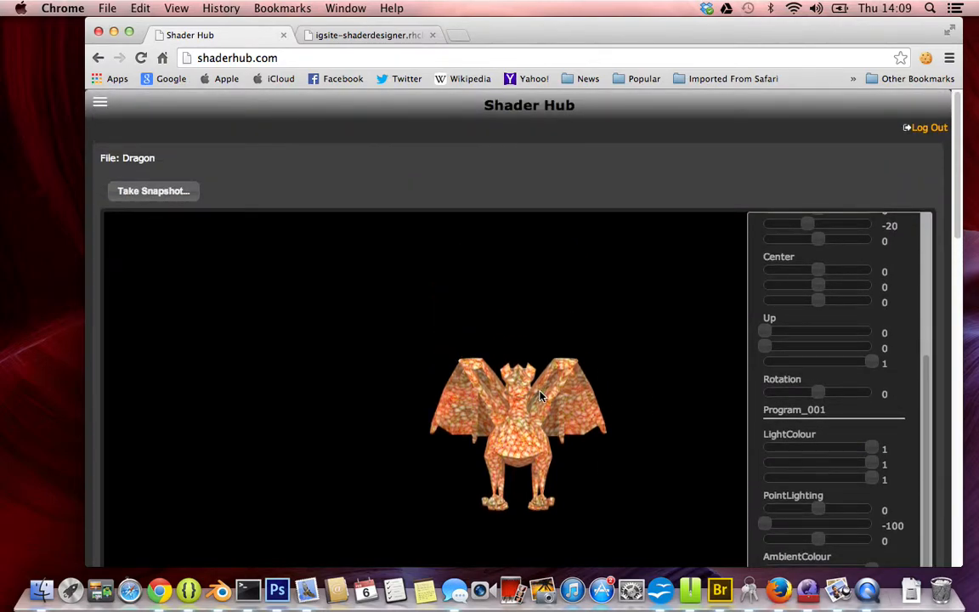
scroll(539, 395, "down", 3)
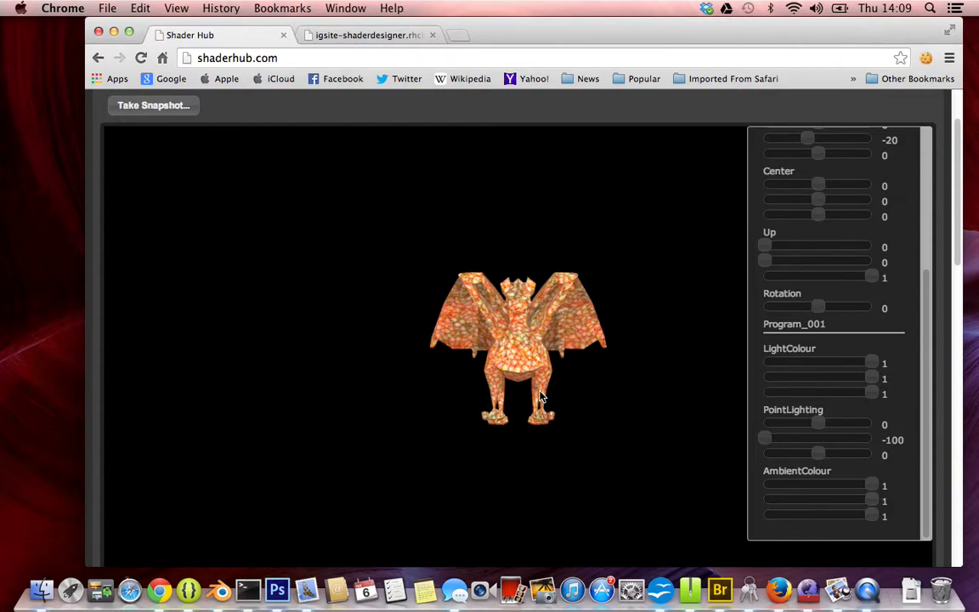
scroll(592, 299, "up", 3)
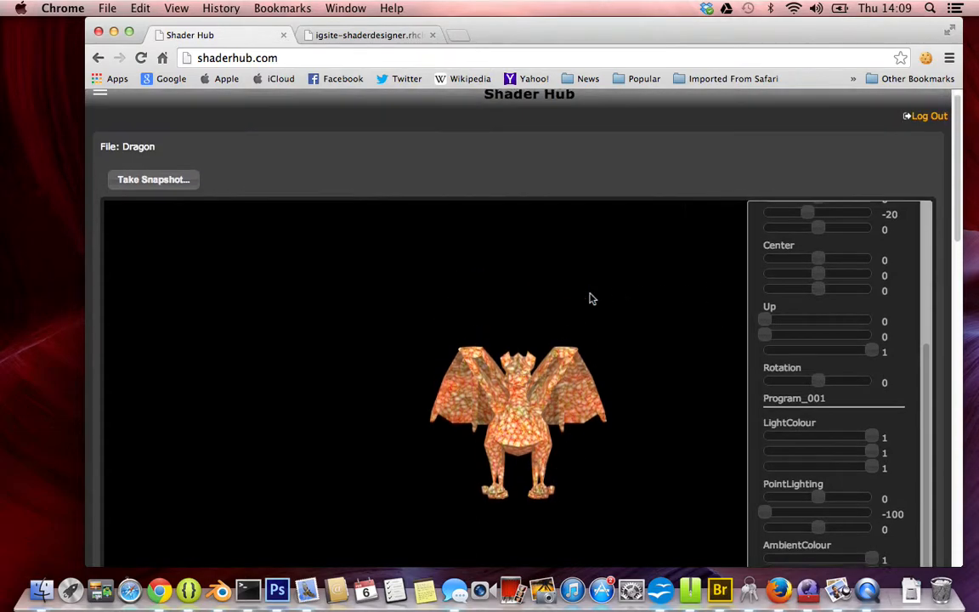
scroll(590, 297, "down", 2)
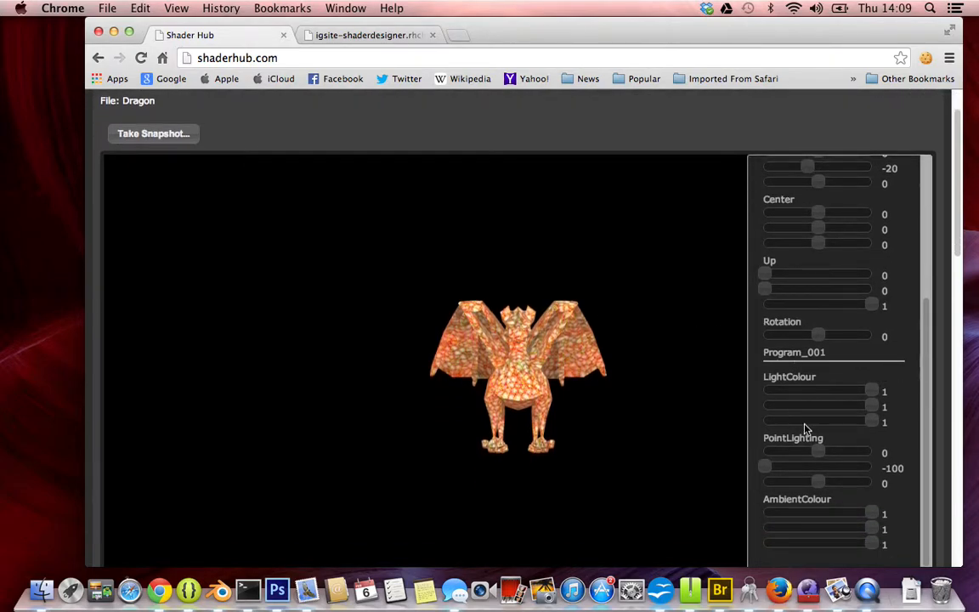
scroll(865, 455, "down", 6)
scroll(866, 455, "up", 3)
scroll(874, 421, "up", 1)
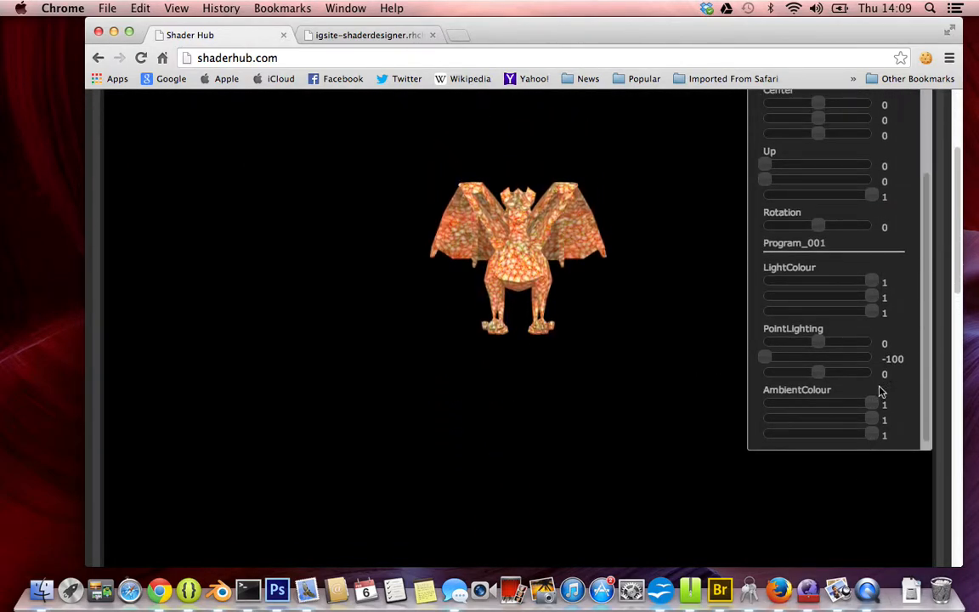
left_click_drag(873, 404, 808, 403)
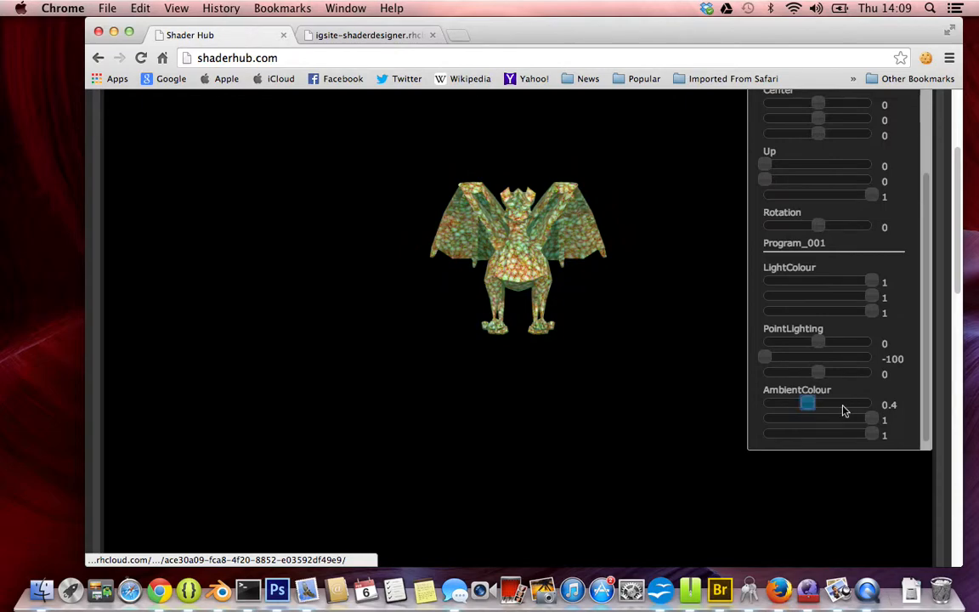
left_click_drag(873, 421, 797, 420)
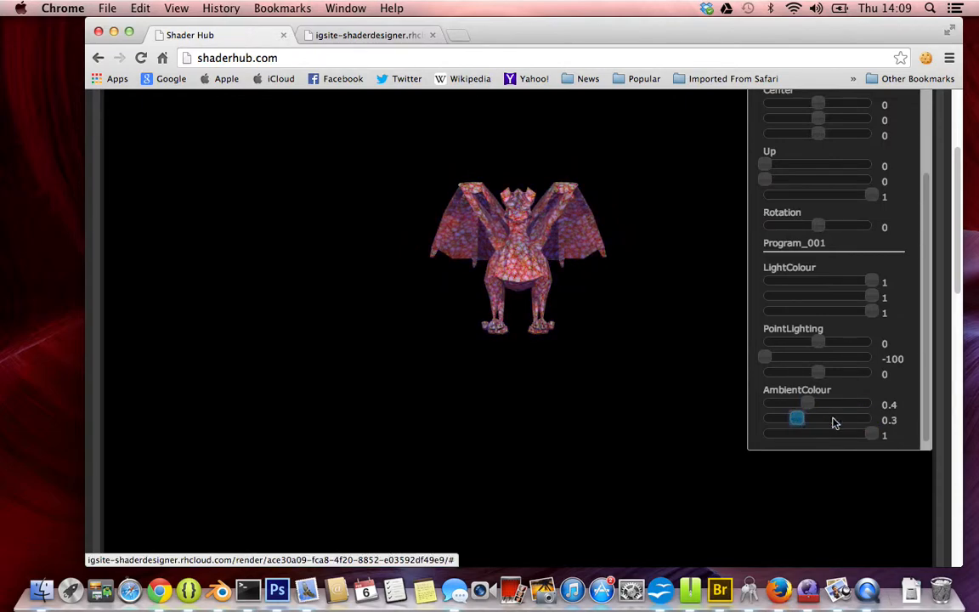
left_click_drag(875, 438, 794, 419)
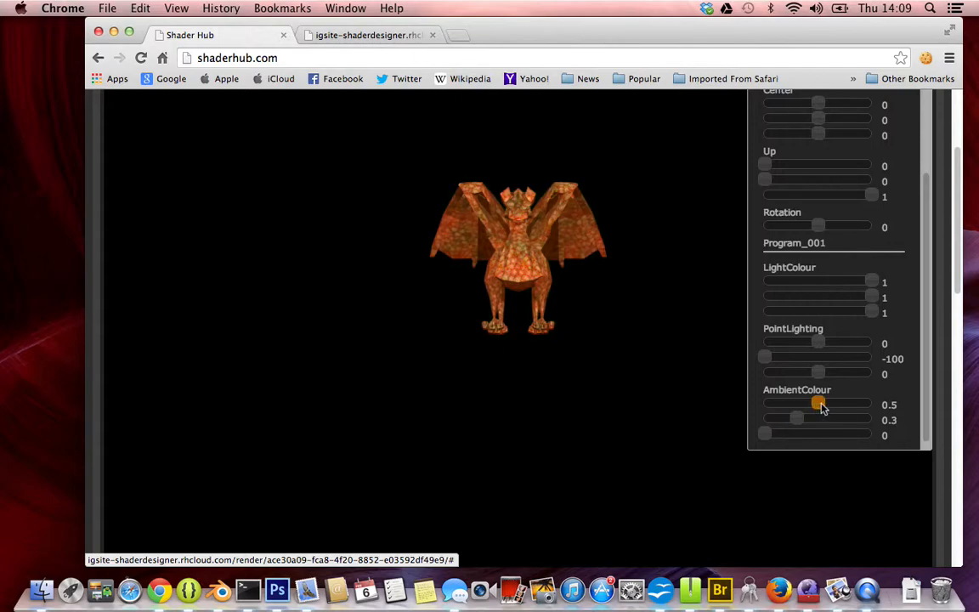
Set the look-at camera's eye Y value to about -16.8 and its Z value to 17
scroll(585, 248, "up", 3)
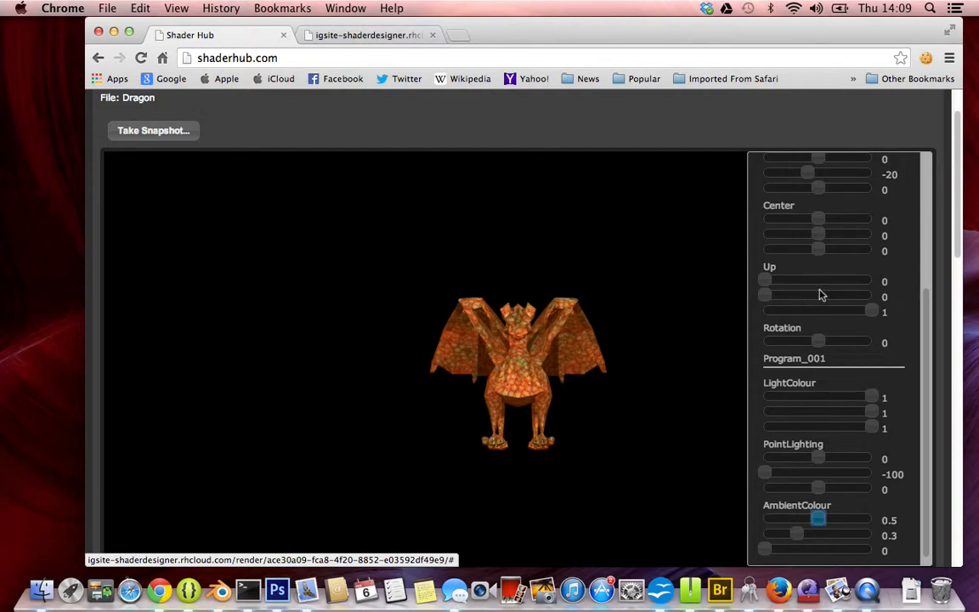
scroll(817, 296, "up", 2)
scroll(829, 284, "up", 1)
scroll(833, 283, "up", 3)
left_click_drag(808, 394, 811, 394)
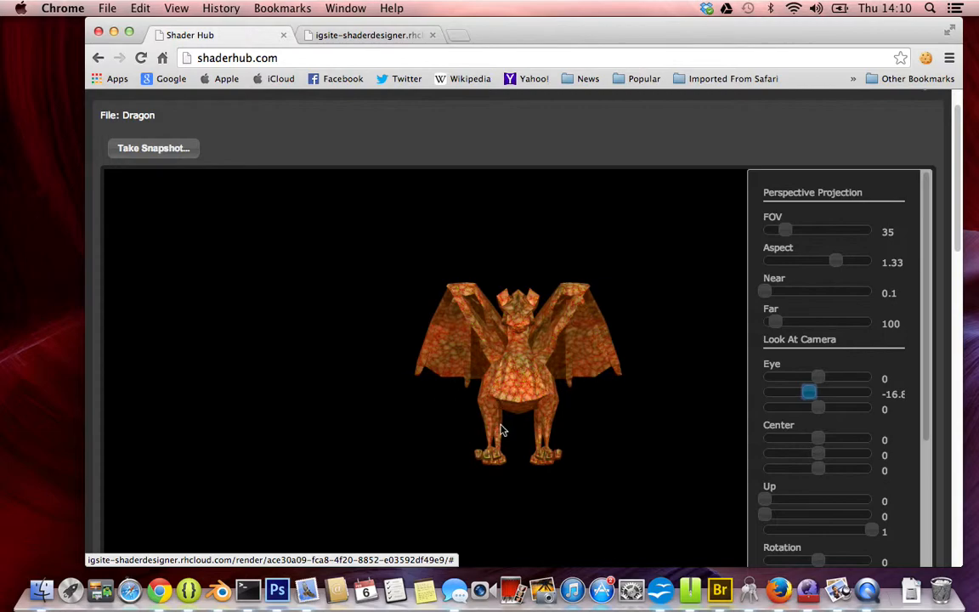
mouse_move(818, 408)
left_mouse_down()
mouse_move(841, 416)
mouse_move(792, 423)
mouse_move(827, 417)
left_mouse_up()
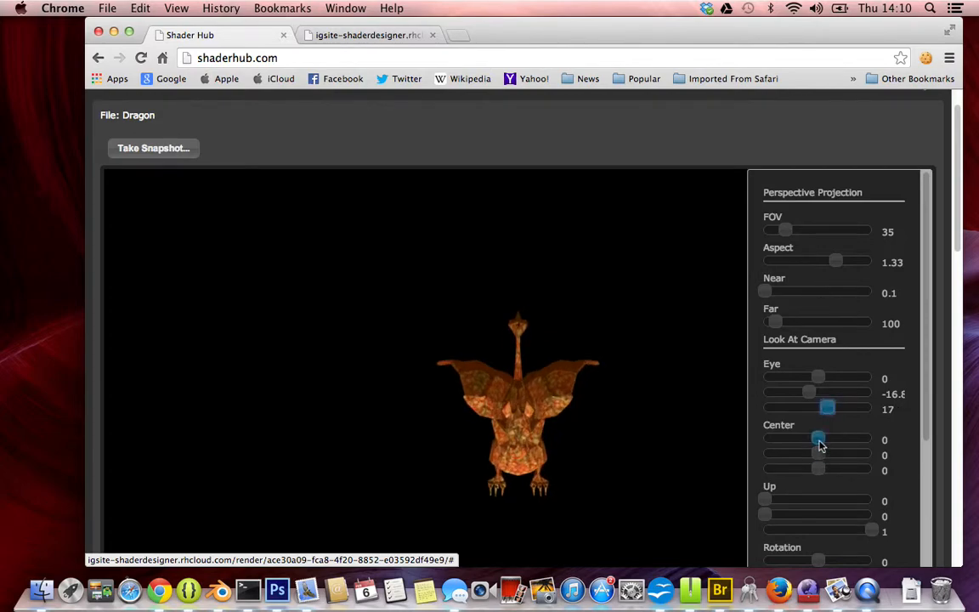
Set the camera centre to 1.5, -2.7, 0 and the eye to 8.7, about -11.4, 2.8 for an angled view of the dragon
left_click_drag(819, 455, 819, 442)
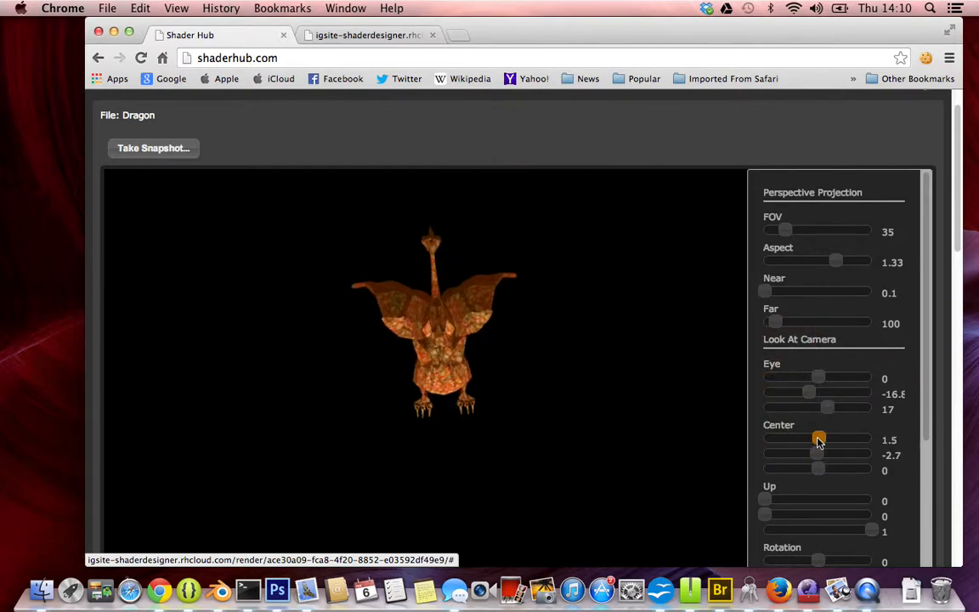
left_click_drag(817, 376, 804, 398)
mouse_move(811, 397)
left_mouse_down()
mouse_move(836, 410)
mouse_move(822, 416)
mouse_move(823, 377)
mouse_move(793, 398)
mouse_move(810, 394)
mouse_move(823, 410)
mouse_move(808, 394)
mouse_move(818, 395)
left_mouse_up()
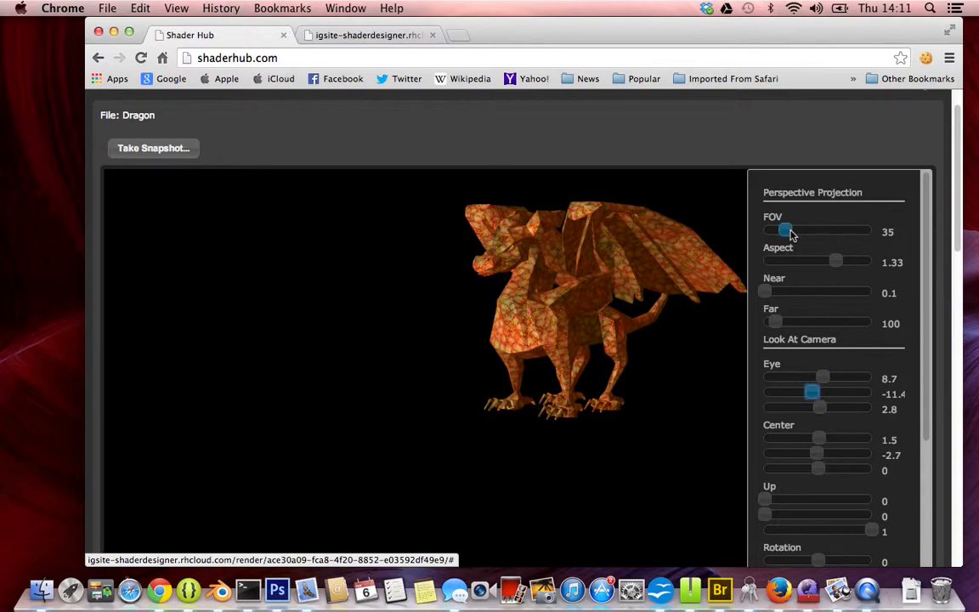
Set the perspective projection's FOV to 44.3 and its aspect to 1.24
left_click_drag(791, 234, 794, 235)
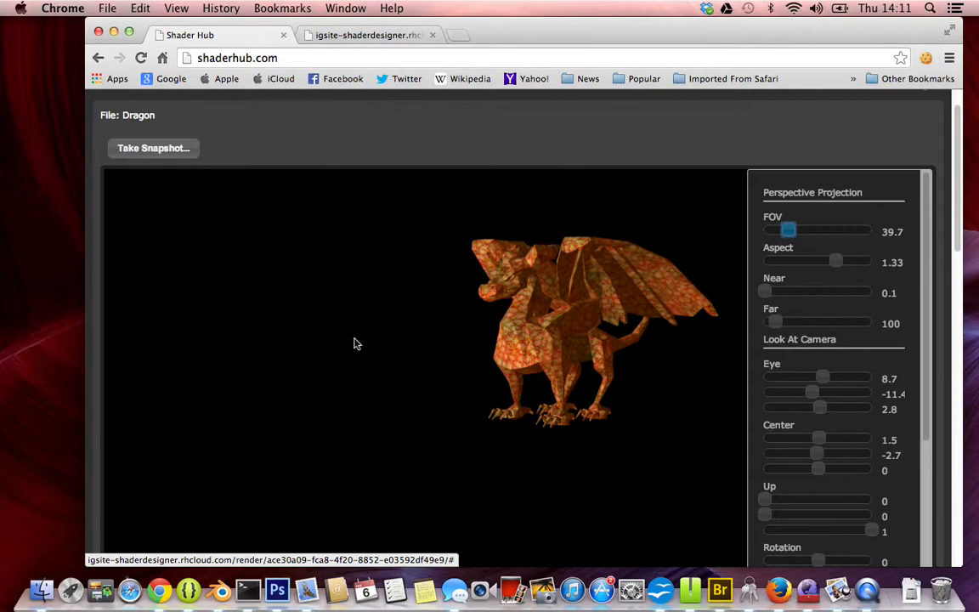
scroll(356, 343, "down", 8)
scroll(356, 344, "up", 6)
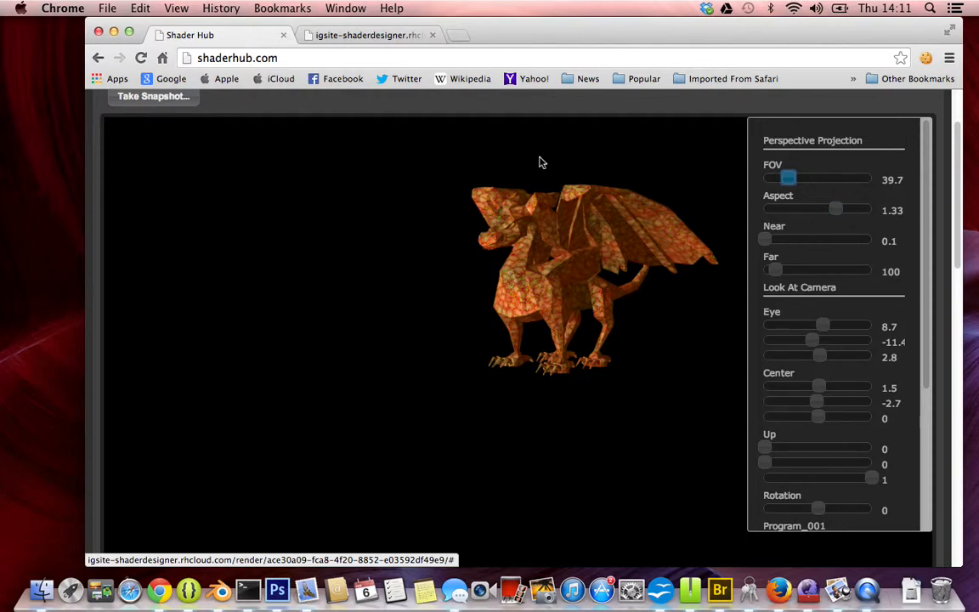
left_click_drag(836, 208, 820, 226)
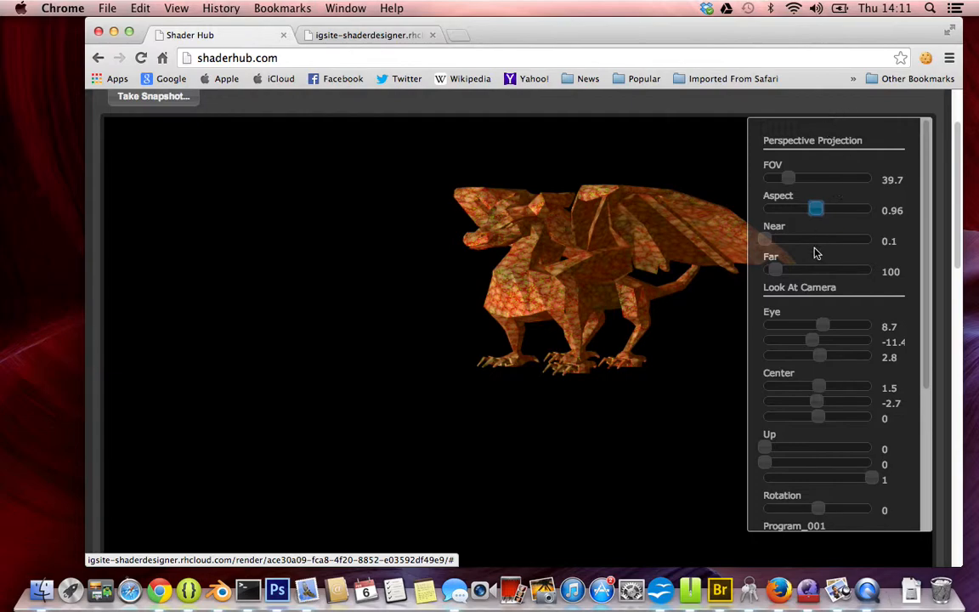
left_click_drag(814, 212, 829, 214)
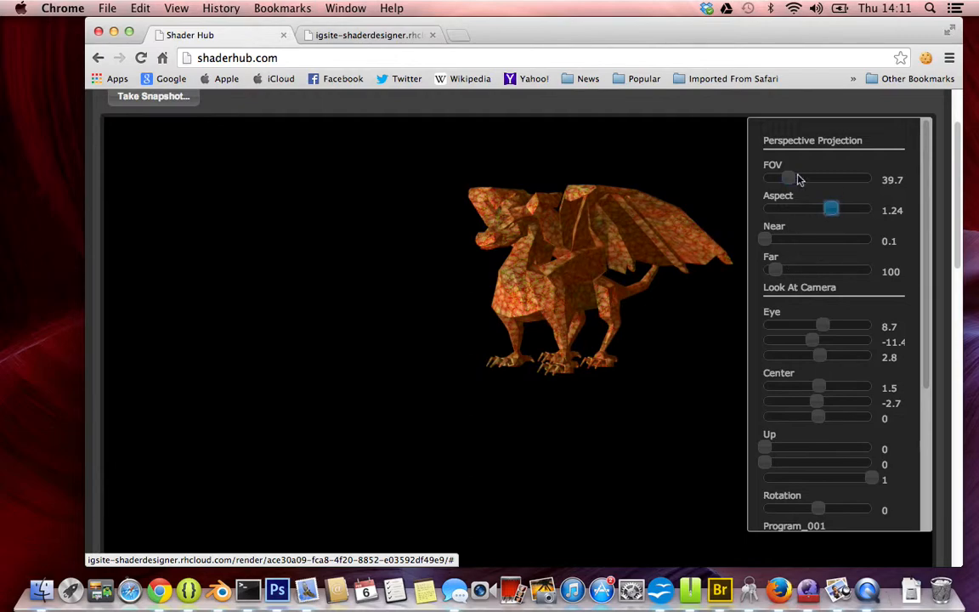
mouse_move(791, 179)
left_mouse_down()
mouse_move(781, 178)
mouse_move(792, 179)
left_mouse_up()
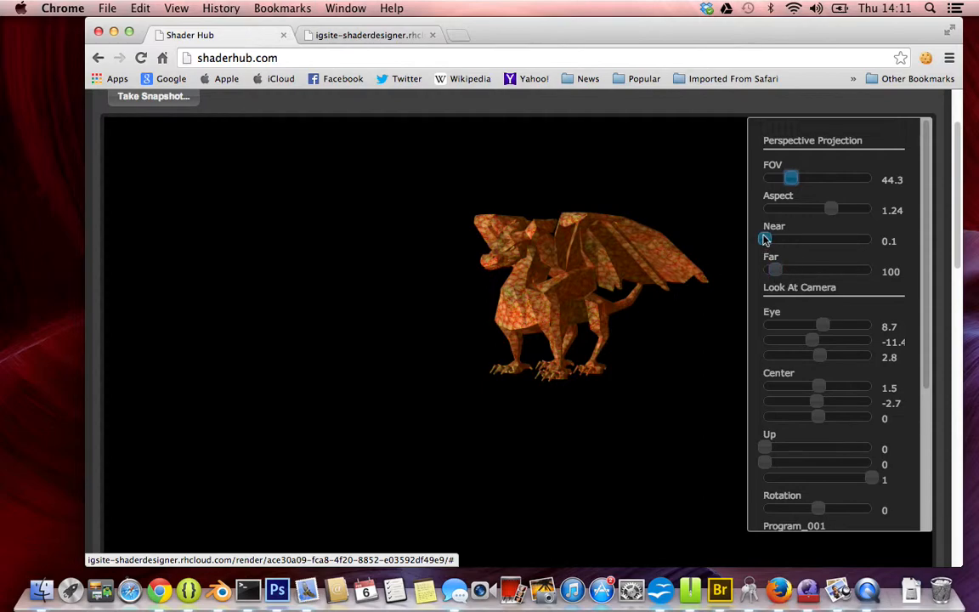
Set the perspective projection's Near distance to 3.8 and its Far distance to 64
left_click_drag(766, 242, 765, 241)
key("Left")
key("Left")
key("Left")
key("Left")
key("Left")
key("Left")
key("Left")
key("Left")
key("Left")
key("Left")
key("Left")
left_click(776, 270)
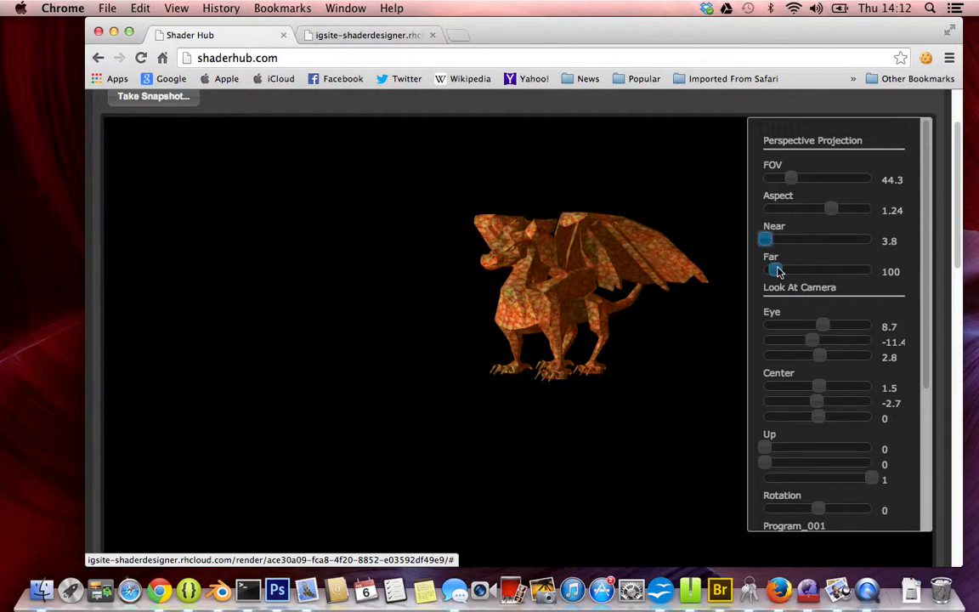
left_click_drag(776, 271, 771, 272)
Set the camera eye's Y value to about -15.3 and Z to 7.1, and the Far distance to about 204
left_click(814, 342)
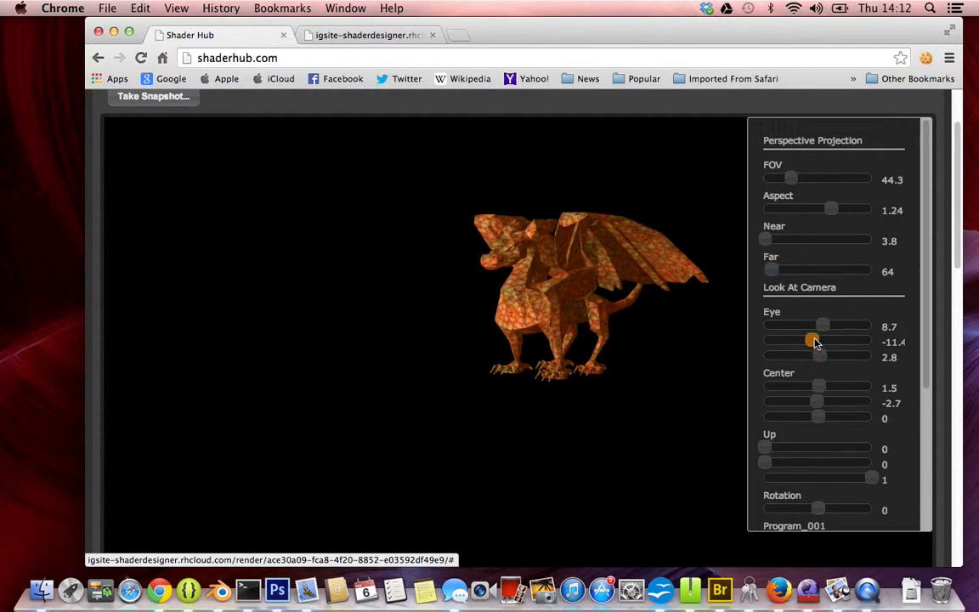
mouse_move(815, 342)
left_mouse_down()
mouse_move(788, 344)
mouse_move(812, 343)
left_mouse_up()
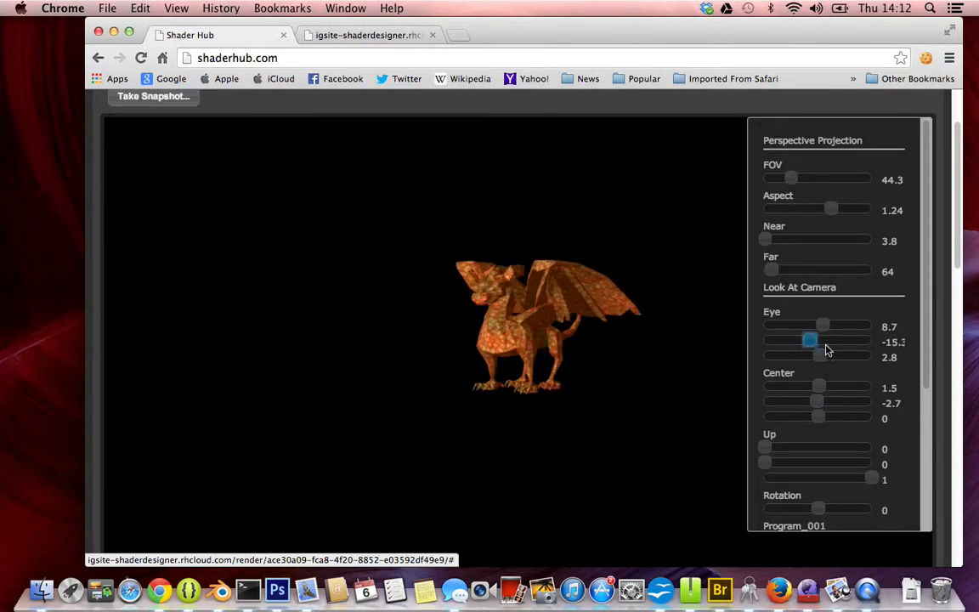
left_click_drag(819, 355, 823, 357)
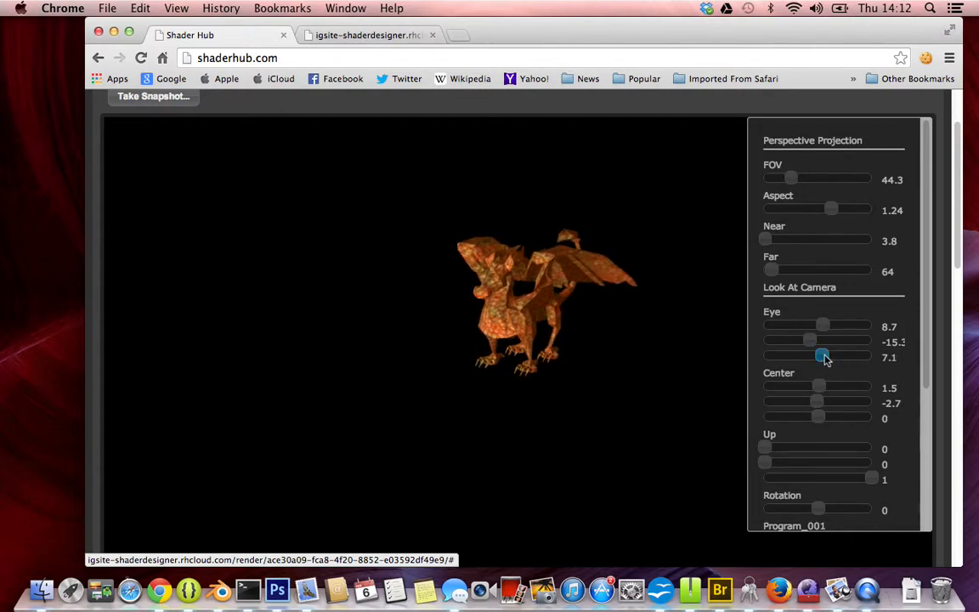
left_click_drag(776, 274, 791, 277)
Set the PointLighting position to 33.9, about -47.8 and about -36.5
scroll(826, 393, "down", 5)
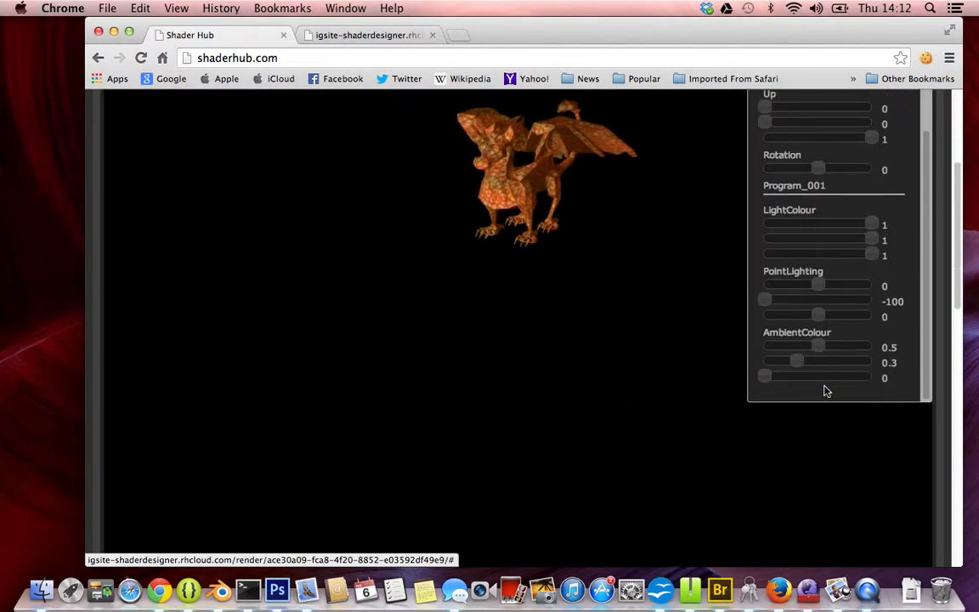
scroll(789, 299, "up", 1)
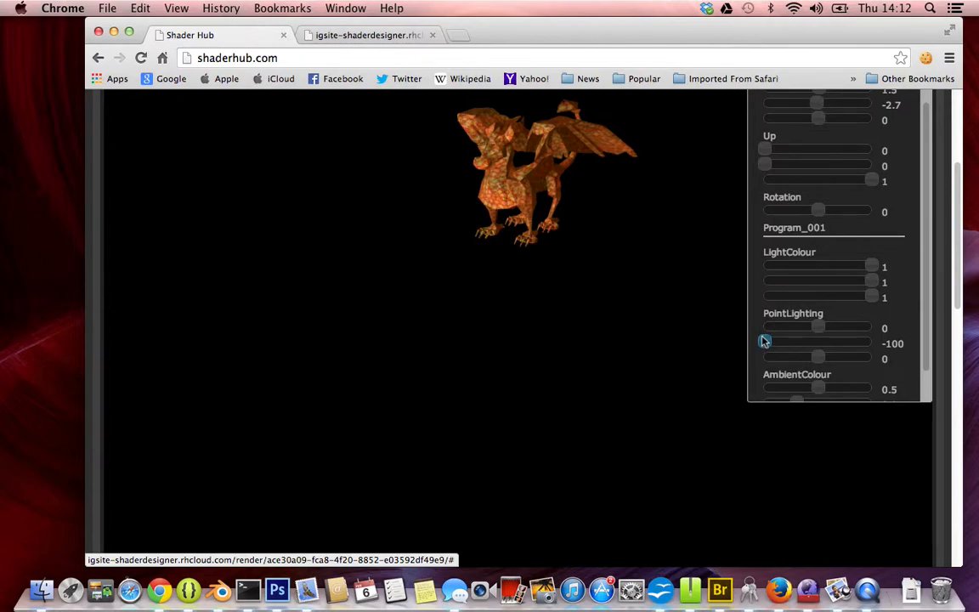
left_click_drag(765, 342, 795, 354)
Set the LightColour uniform to 1, 0.3 and 0.1
left_click(873, 281)
left_click_drag(875, 283, 774, 298)
left_click_drag(872, 281, 801, 292)
mouse_move(873, 267)
left_mouse_down()
mouse_move(839, 266)
mouse_move(876, 267)
left_mouse_up()
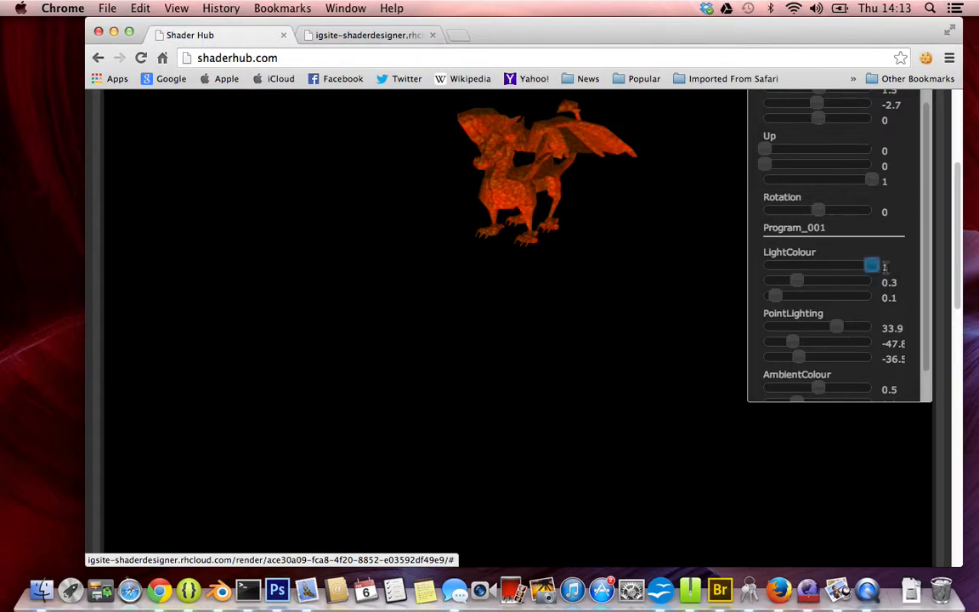
Set the AmbientColour uniform to pure red with values 1, 0 and 0
scroll(818, 382, "down", 3)
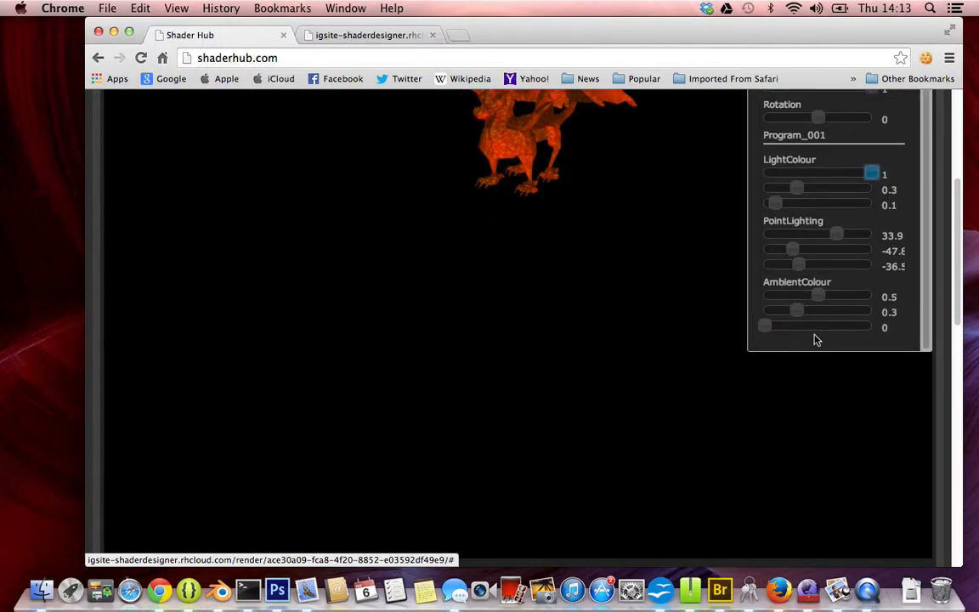
left_click_drag(818, 295, 884, 298)
left_click_drag(796, 311, 881, 300)
Set the LightColour uniform to a blue light with values 0, 0.5 and 1
scroll(833, 291, "up", 3)
left_click_drag(775, 314, 871, 283)
mouse_move(829, 315)
left_mouse_down()
mouse_move(873, 315)
mouse_move(873, 283)
mouse_move(765, 287)
mouse_move(734, 307)
mouse_move(829, 304)
left_mouse_up()
left_click_drag(768, 287, 746, 284)
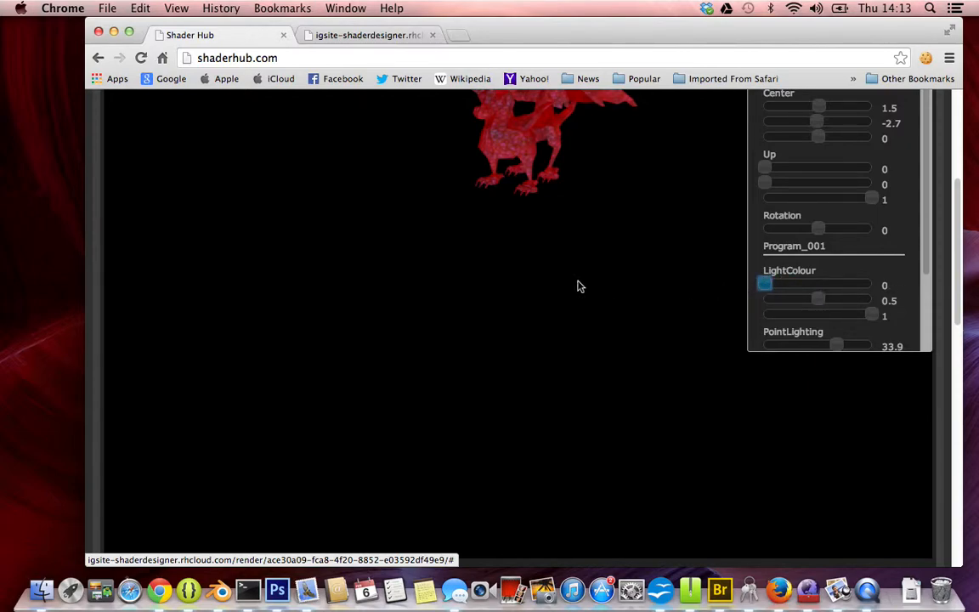
Review the recoloured dragon and Program 1's shader code, highlighting the vertex shader's attribute and uniform declarations
scroll(577, 287, "up", 3)
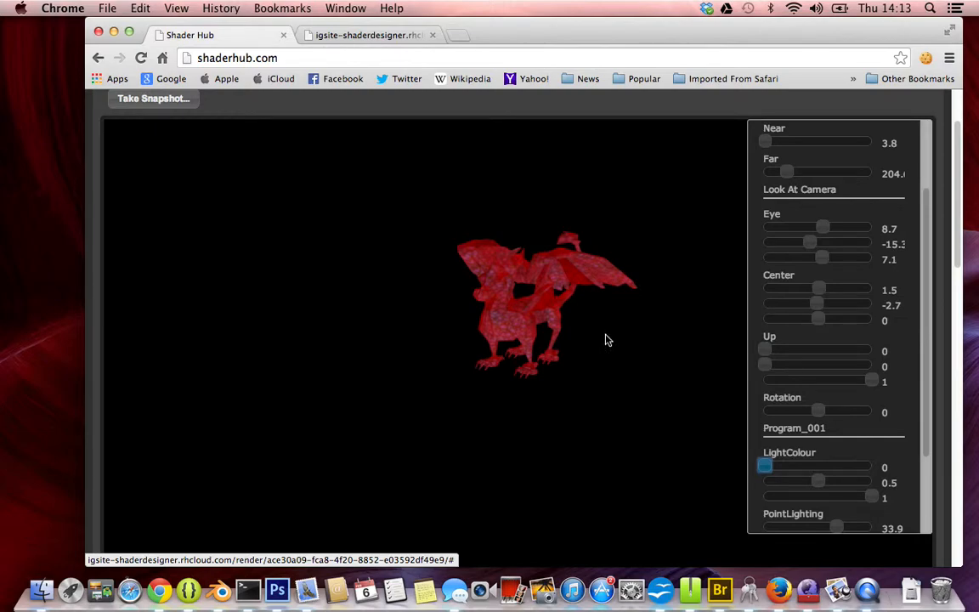
scroll(557, 322, "down", 5)
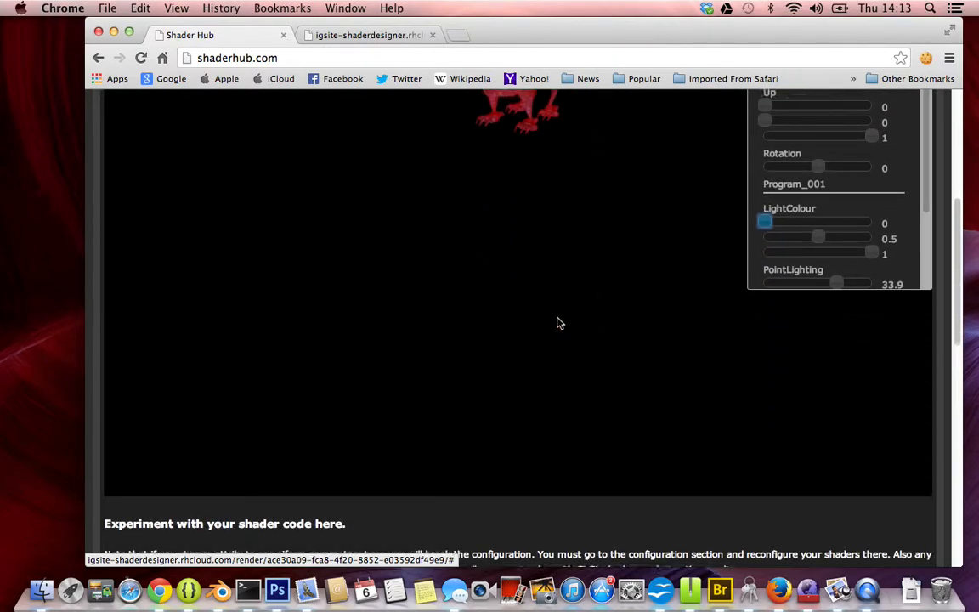
scroll(558, 323, "up", 6)
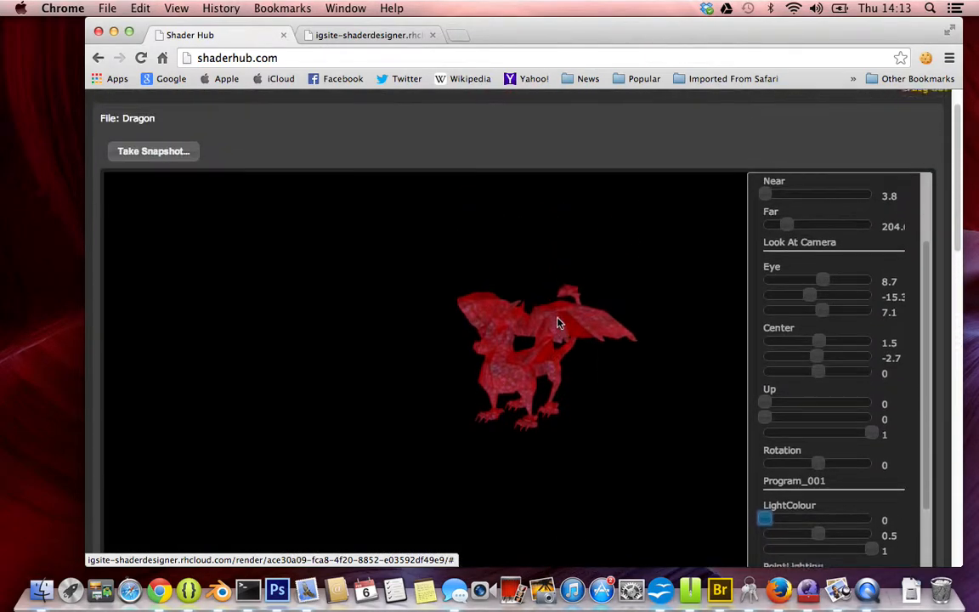
scroll(854, 375, "down", 3)
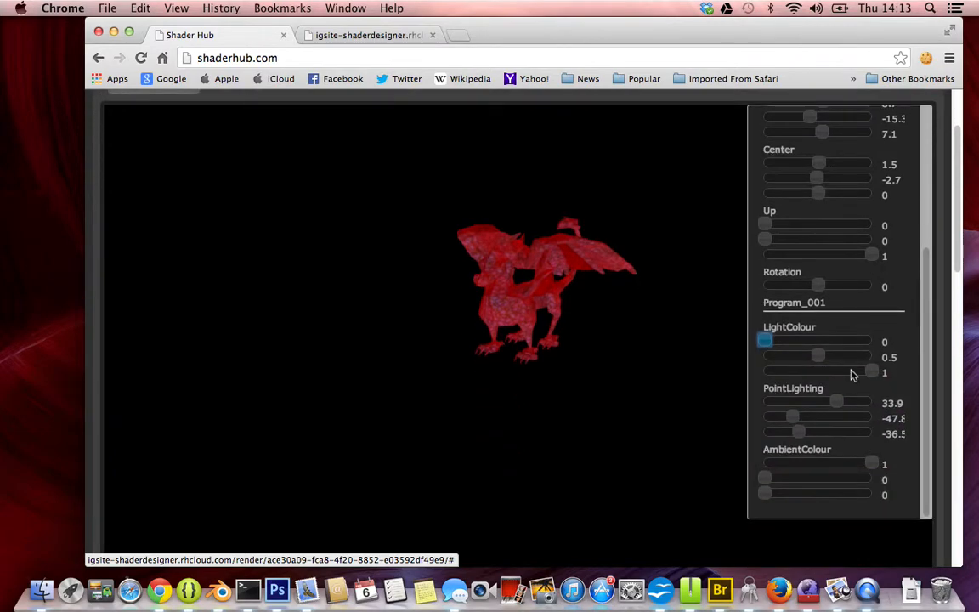
scroll(854, 375, "up", 6)
scroll(647, 428, "down", 12)
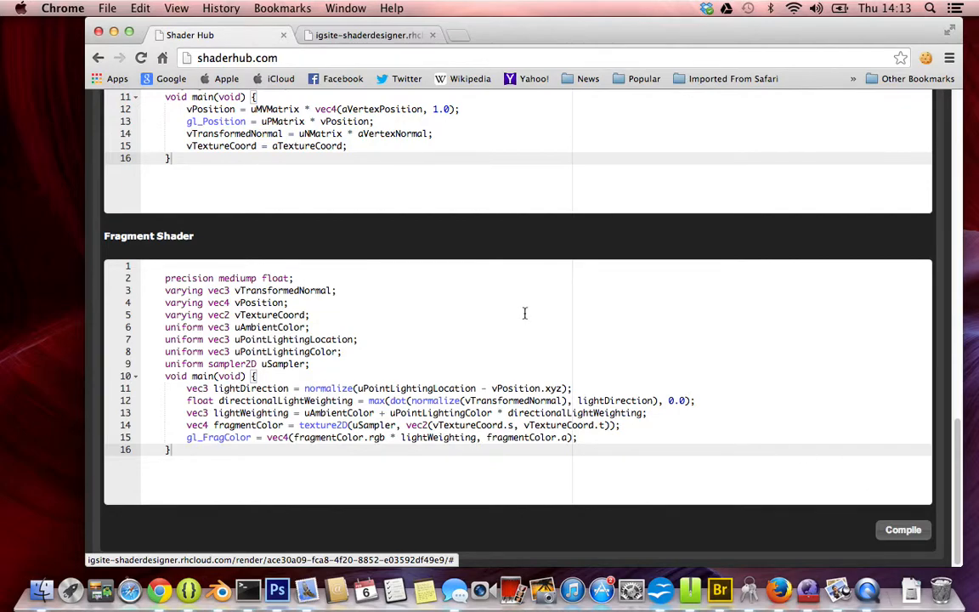
scroll(534, 318, "up", 5)
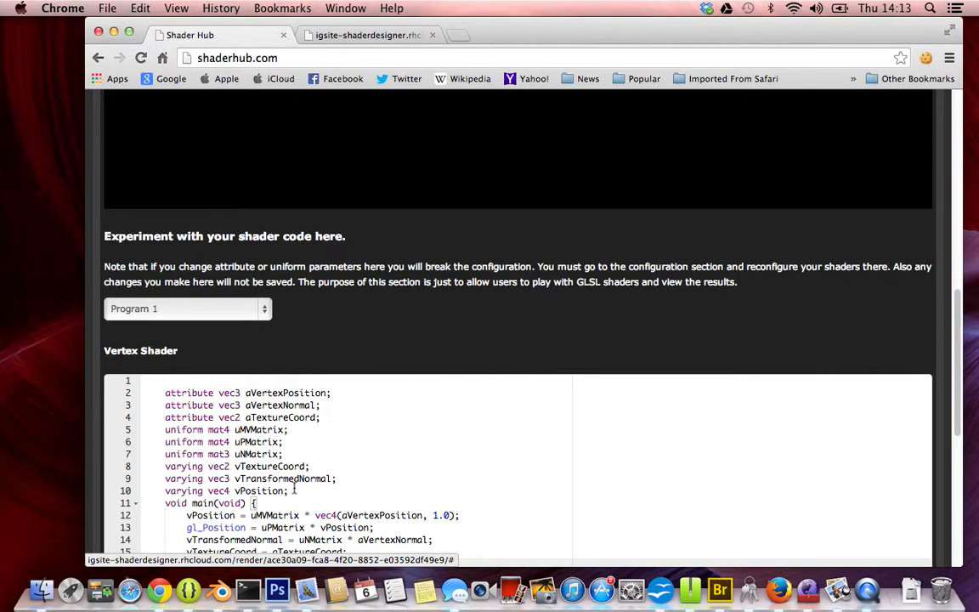
left_click_drag(287, 454, 113, 395)
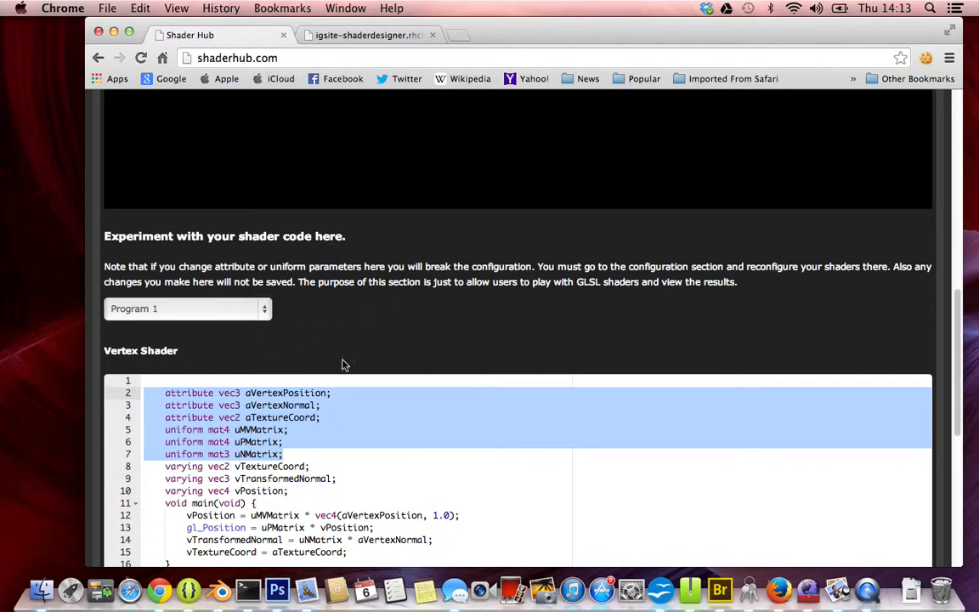
scroll(487, 227, "up", 10)
scroll(488, 227, "down", 3)
scroll(487, 227, "up", 3)
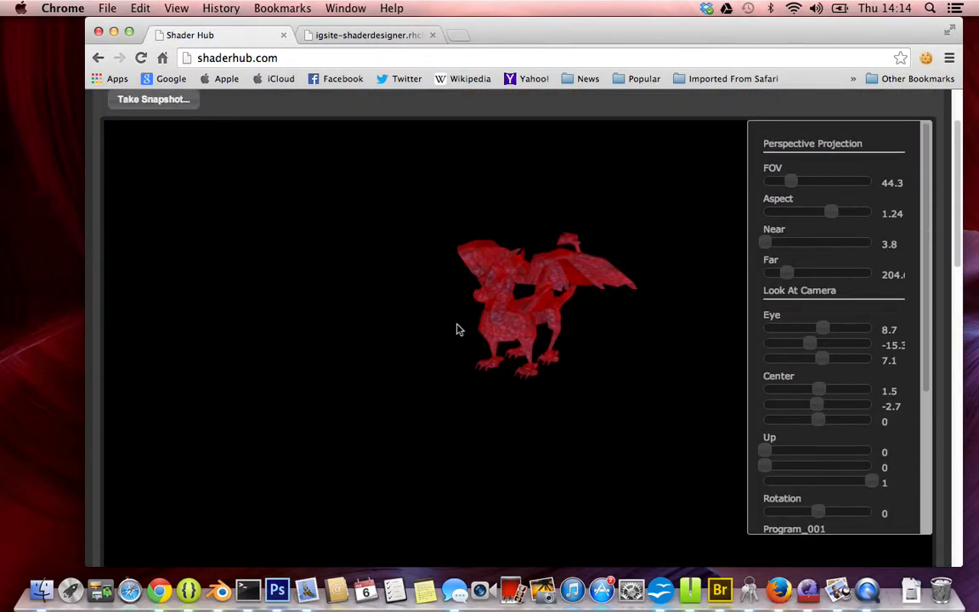
Compare the rendered dragon and its projection and camera controls with Program 1's vertex and fragment shader code
scroll(457, 329, "down", 10)
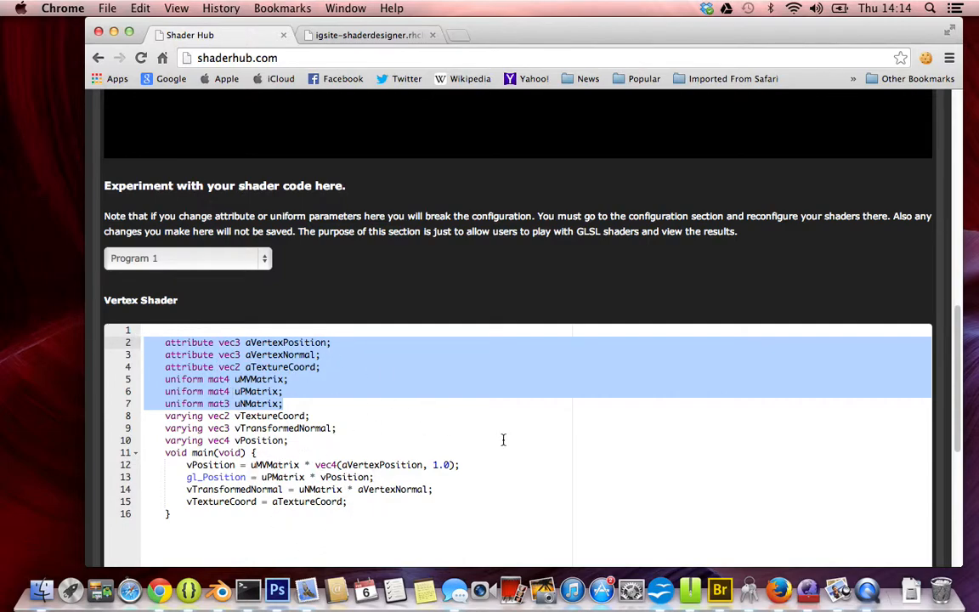
scroll(504, 440, "up", 10)
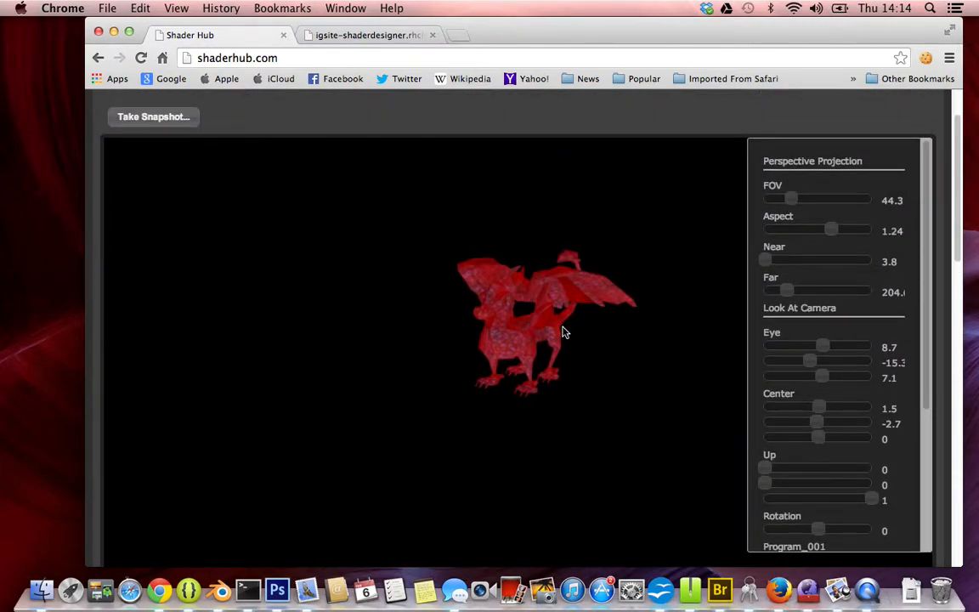
scroll(563, 332, "down", 5)
scroll(564, 332, "up", 4)
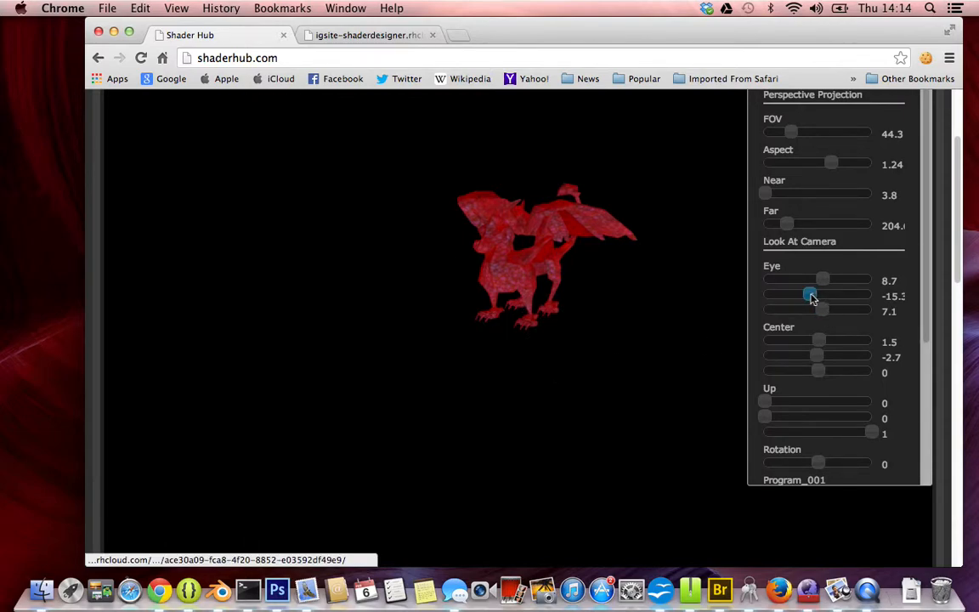
scroll(566, 345, "down", 10)
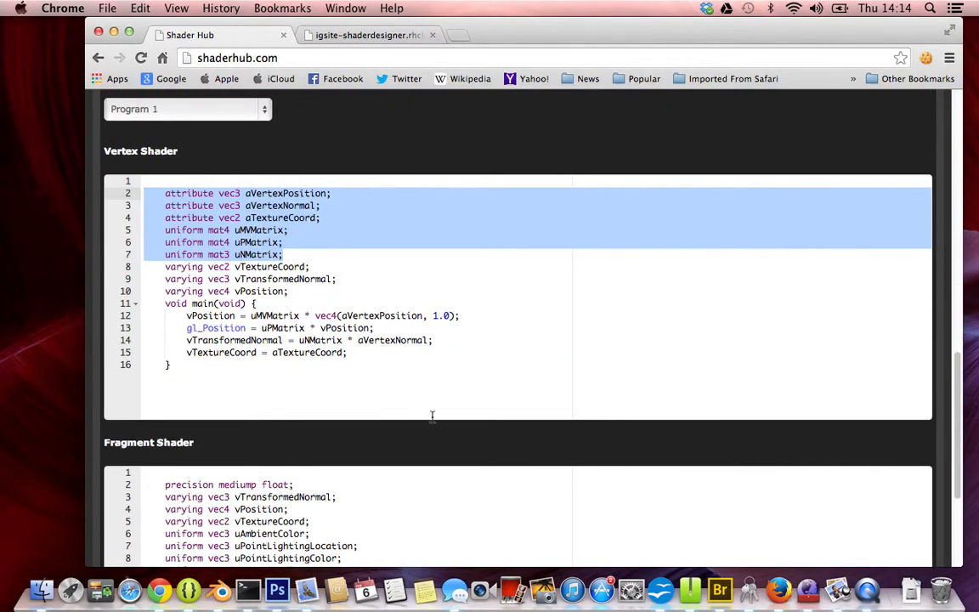
scroll(432, 416, "down", 3)
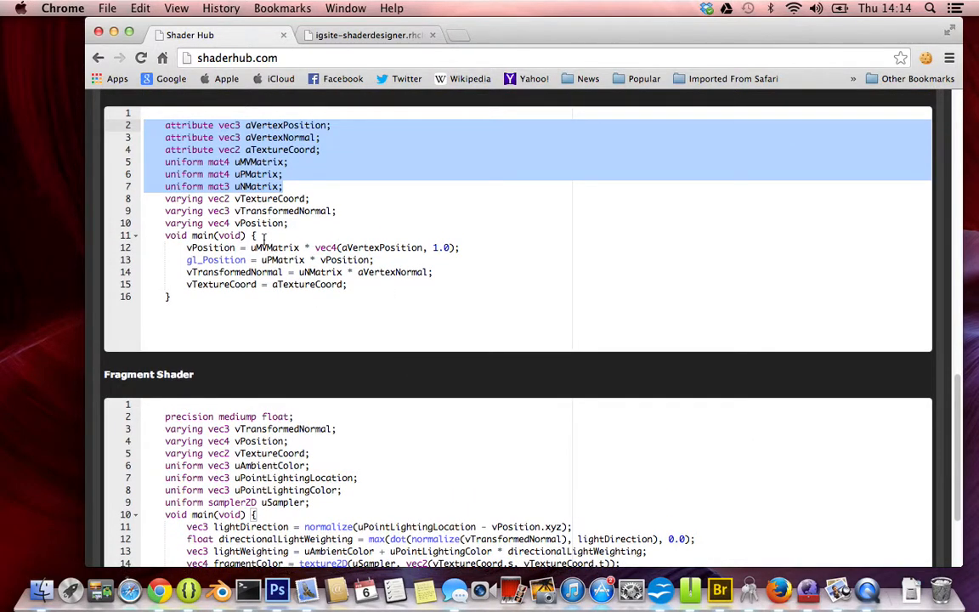
scroll(477, 215, "up", 10)
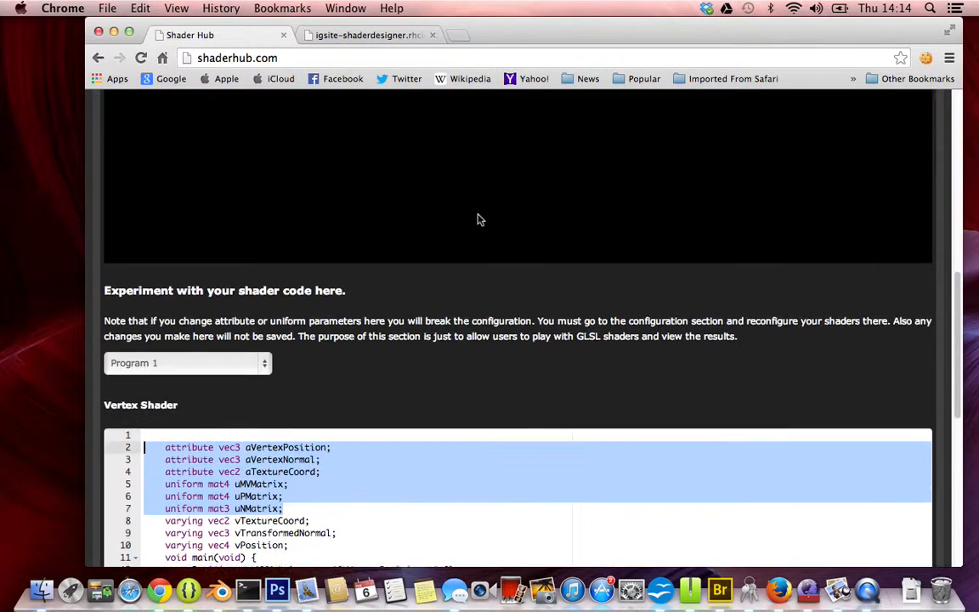
scroll(478, 218, "up", 2)
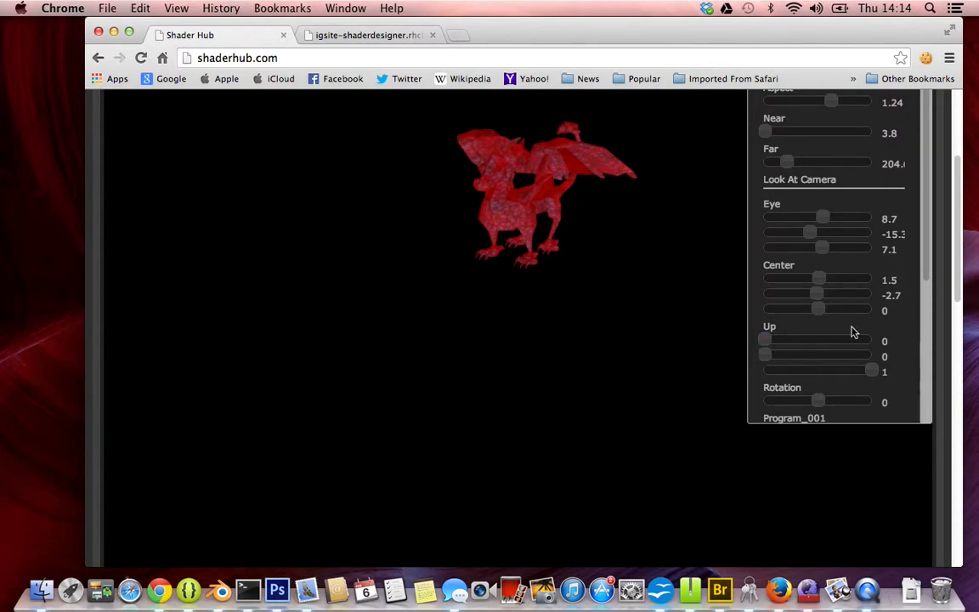
scroll(579, 434, "down", 10)
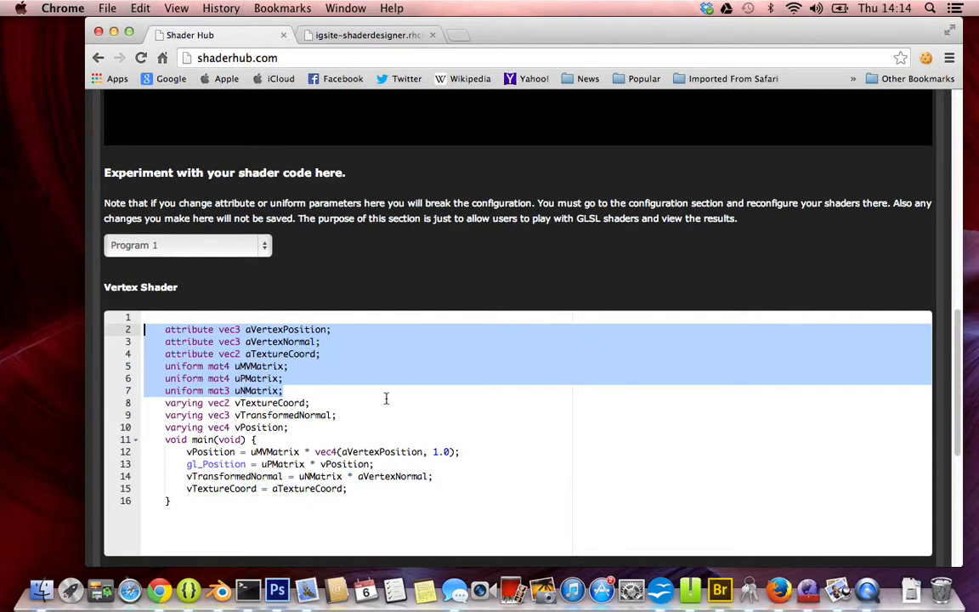
scroll(559, 197, "up", 10)
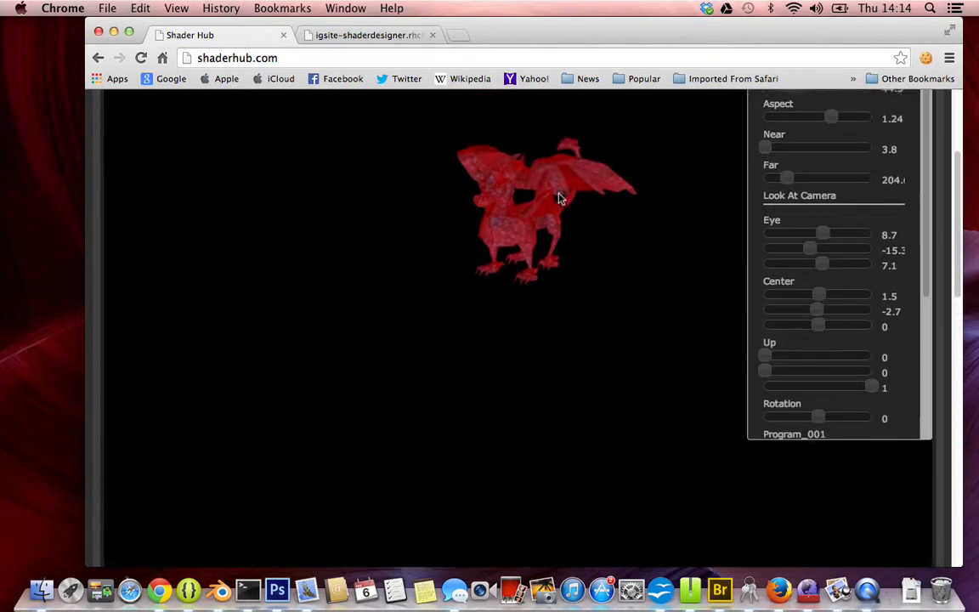
left_click(814, 253)
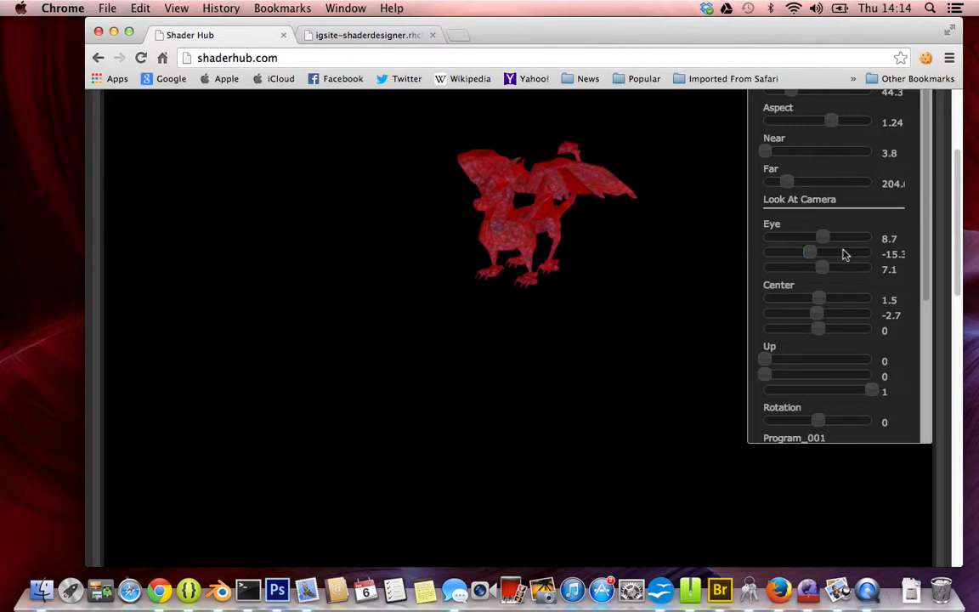
scroll(531, 391, "up", 5)
scroll(532, 391, "down", 15)
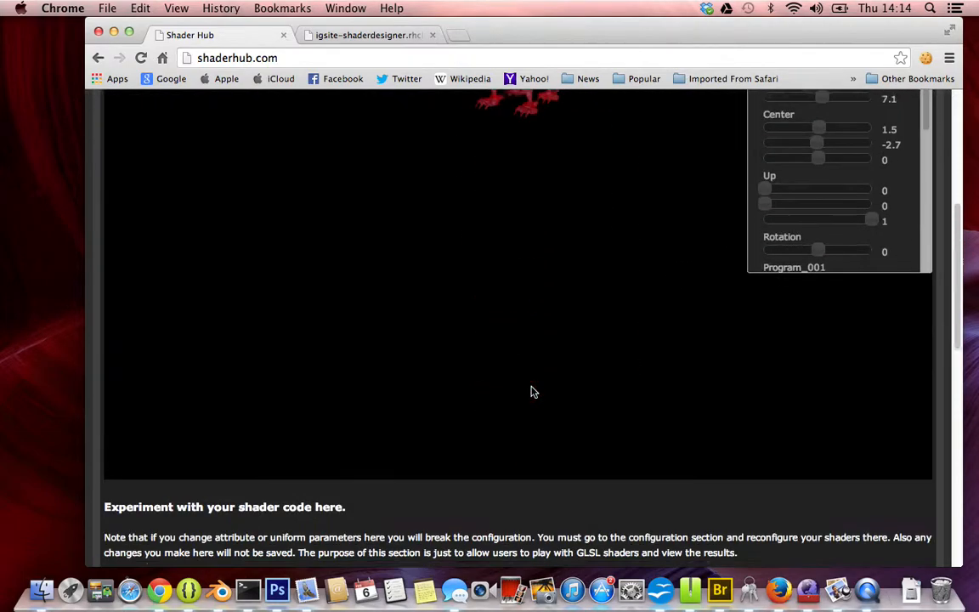
scroll(531, 391, "up", 13)
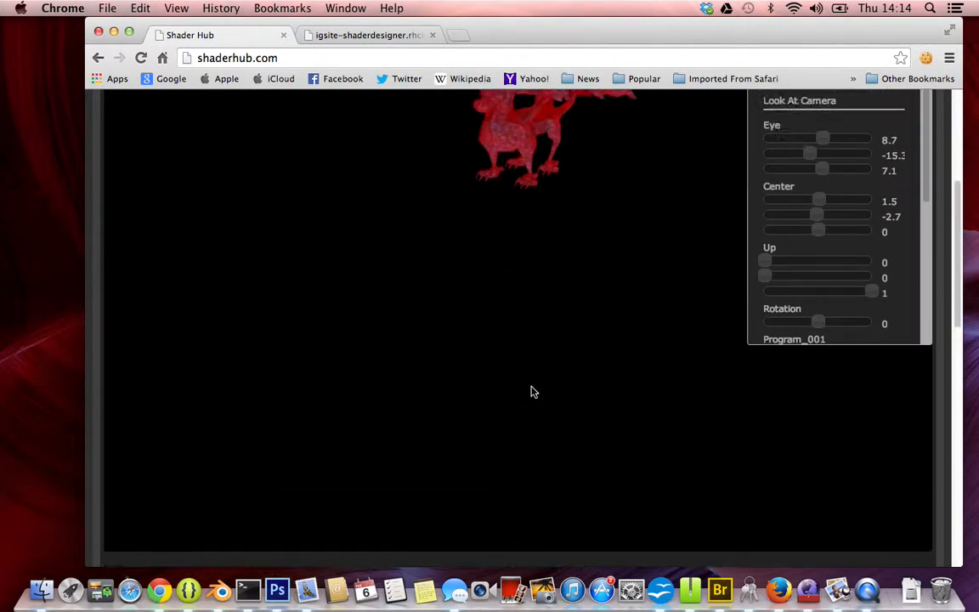
scroll(532, 391, "down", 9)
scroll(531, 387, "down", 3)
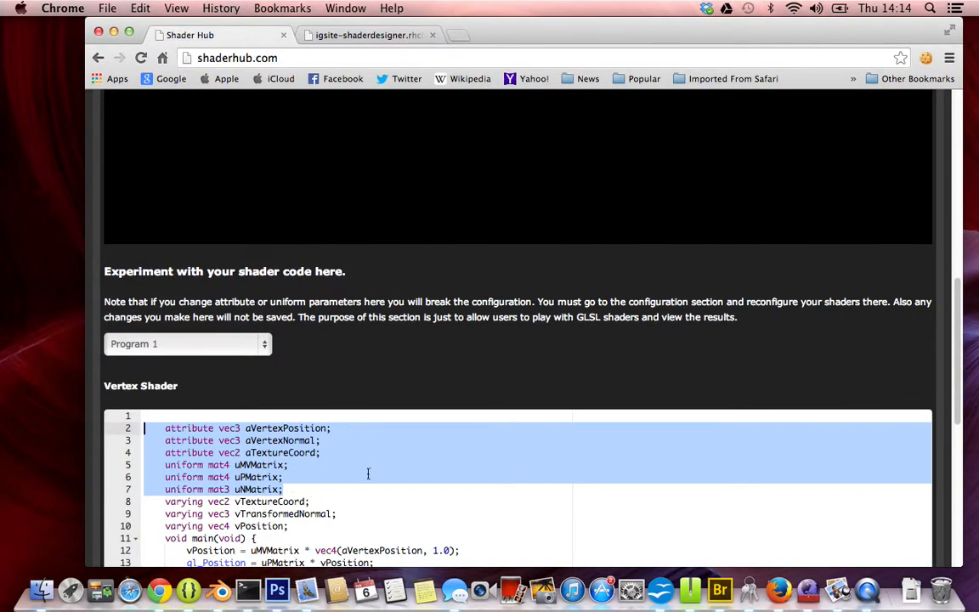
scroll(576, 343, "up", 10)
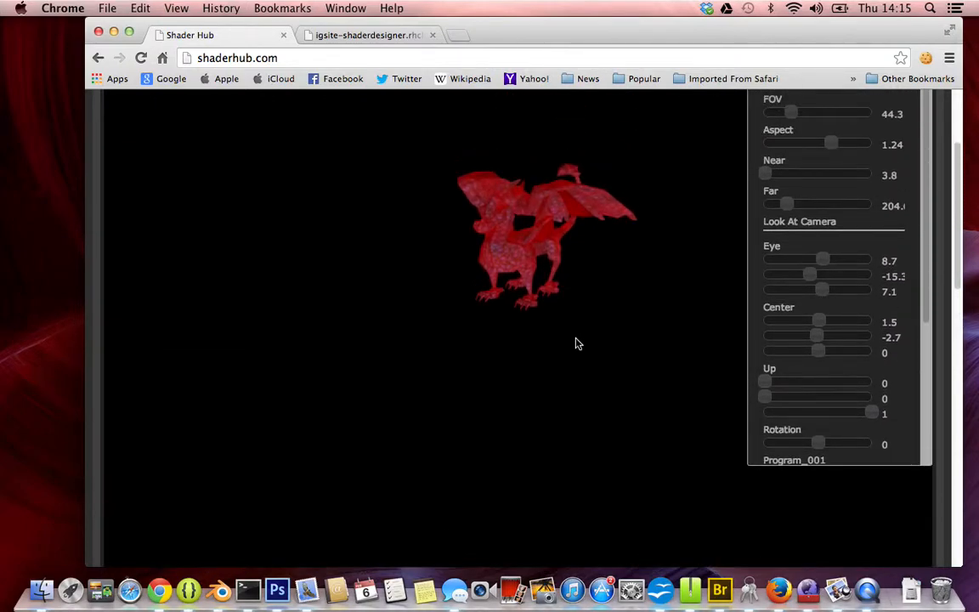
scroll(576, 344, "up", 3)
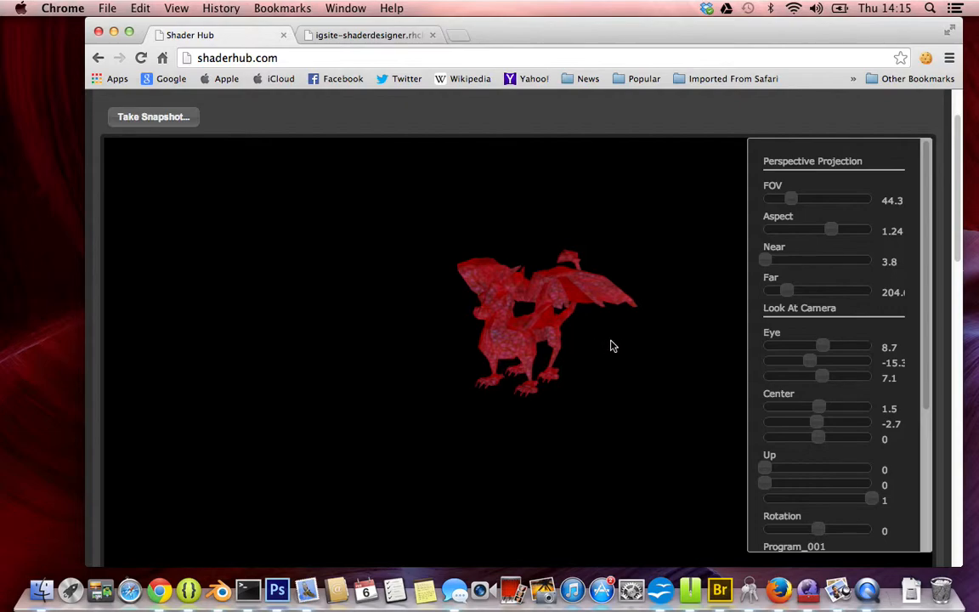
scroll(611, 344, "down", 2)
scroll(610, 342, "up", 3)
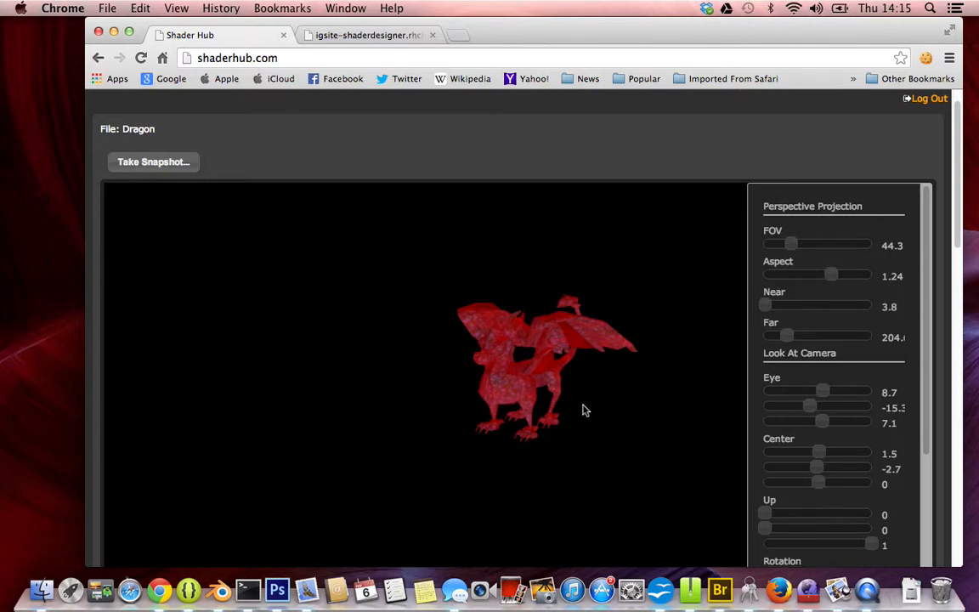
scroll(584, 408, "down", 3)
scroll(583, 408, "up", 3)
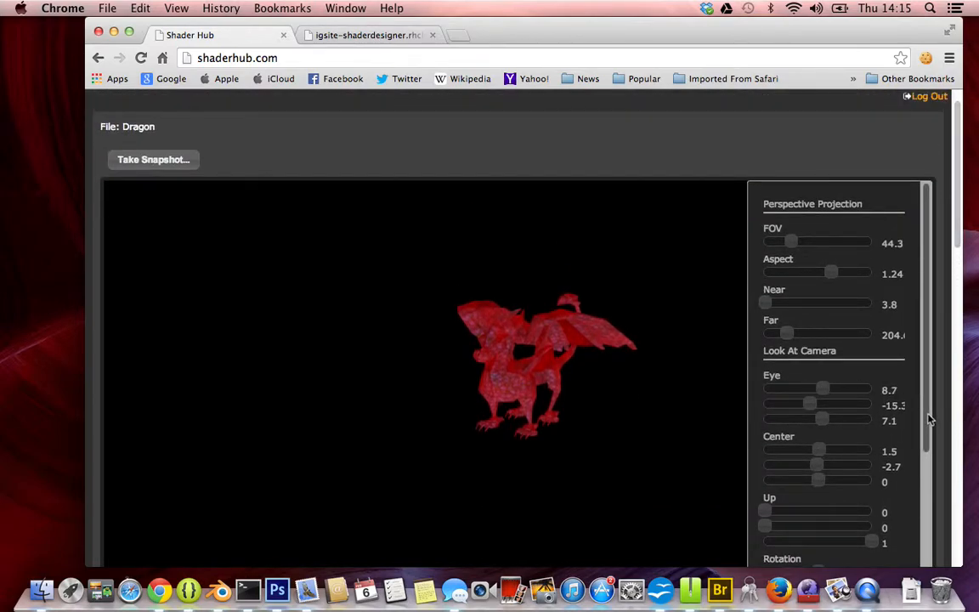
scroll(928, 422, "down", 5)
scroll(933, 523, "up", 5)
scroll(569, 507, "down", 3)
scroll(569, 506, "up", 3)
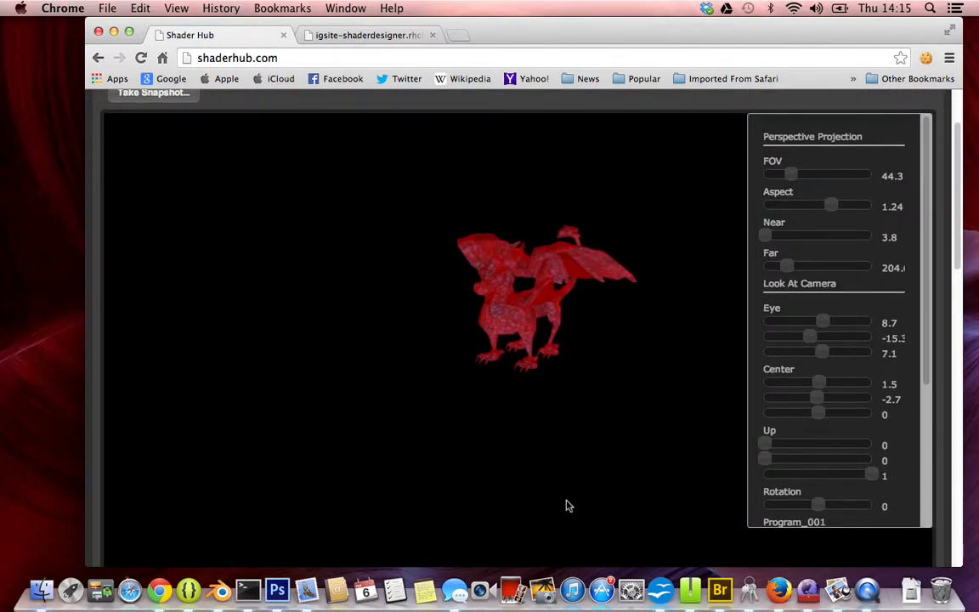
scroll(568, 506, "down", 10)
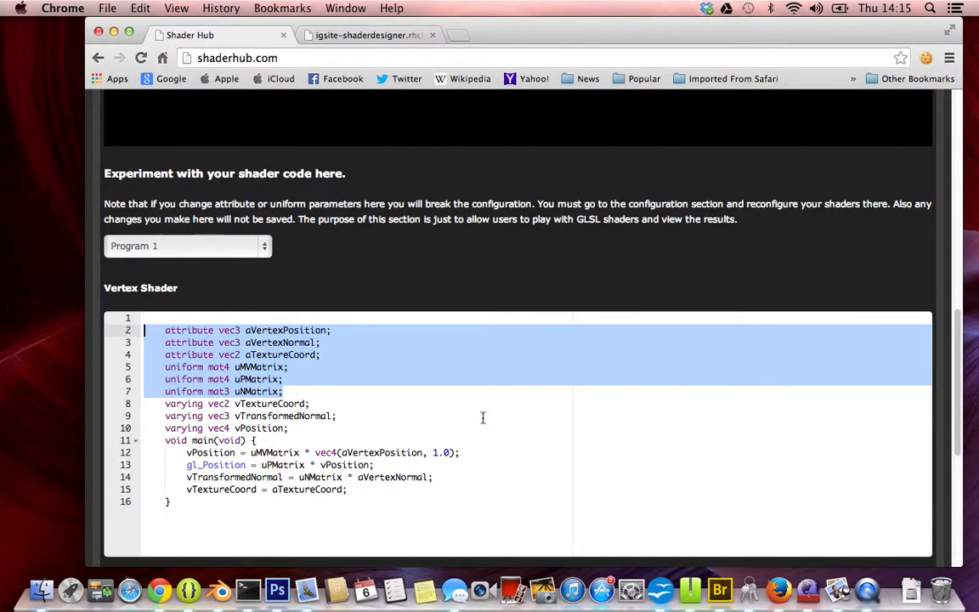
scroll(482, 417, "down", 5)
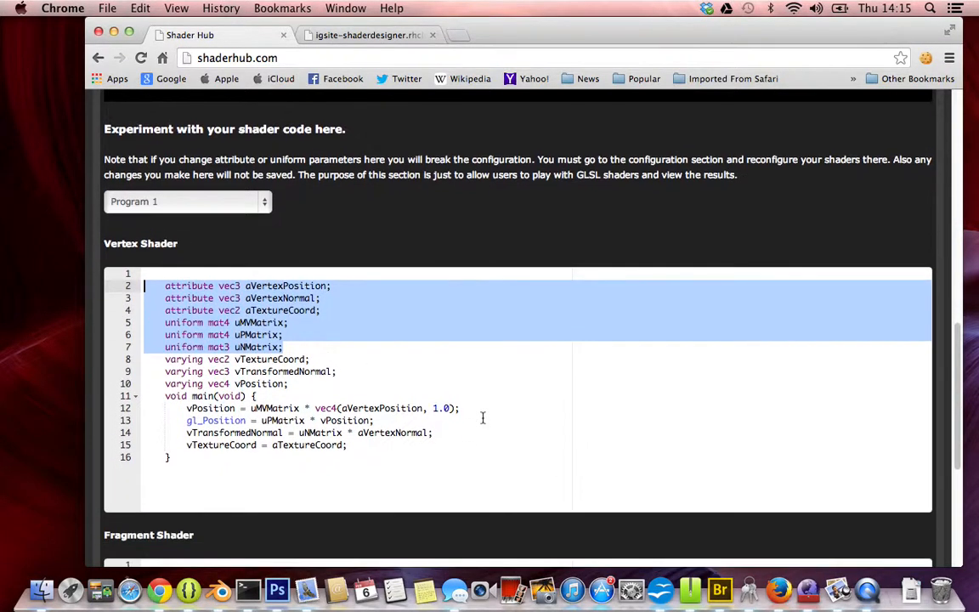
scroll(482, 418, "up", 5)
scroll(482, 417, "up", 10)
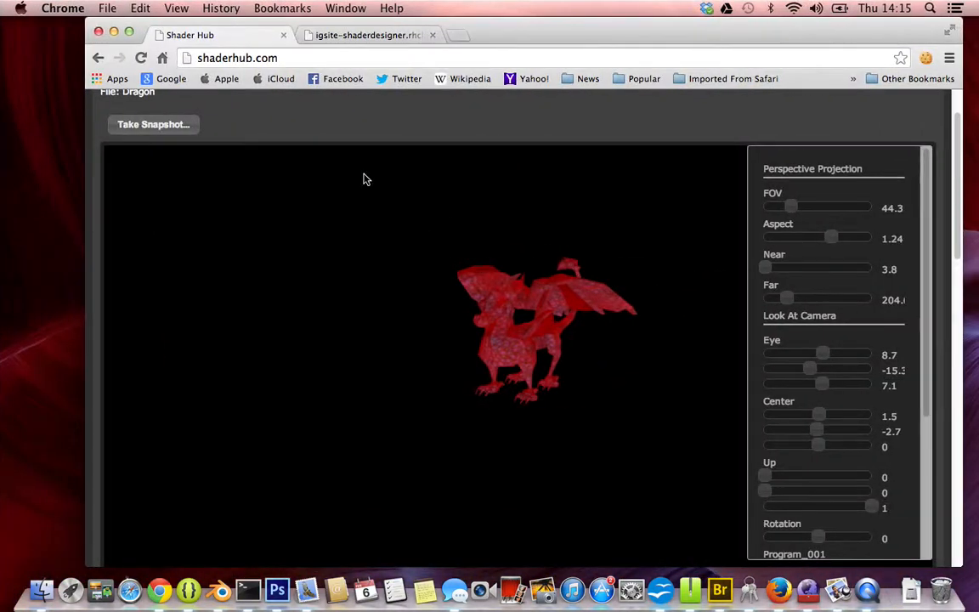
Open the site's list of registered users
scroll(290, 131, "up", 2)
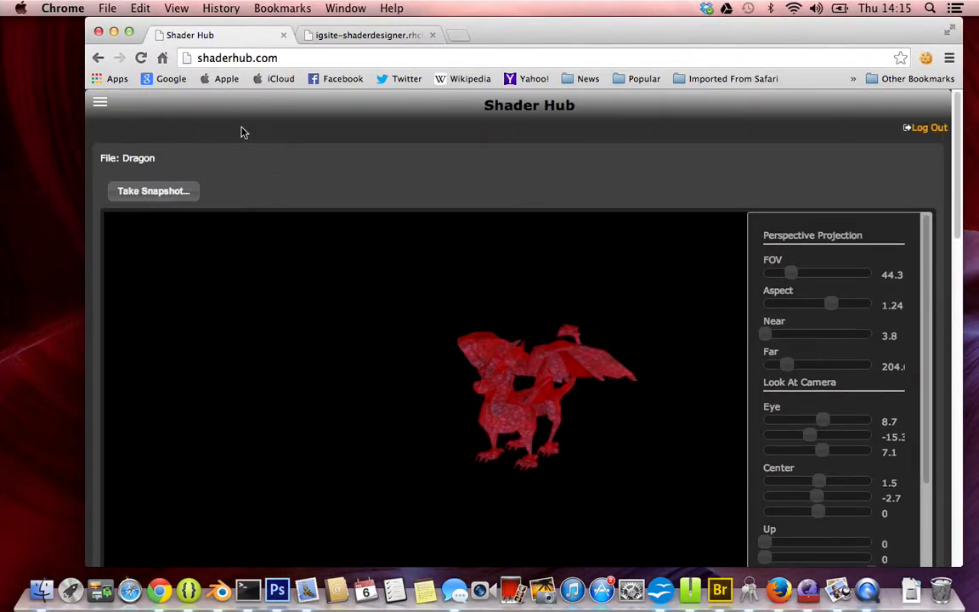
left_click(99, 106)
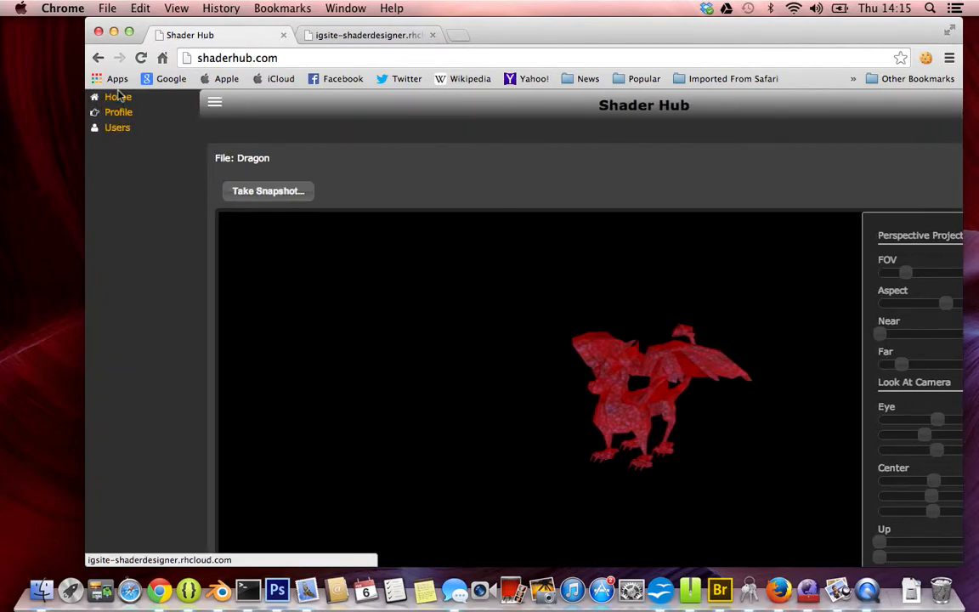
left_click(120, 129)
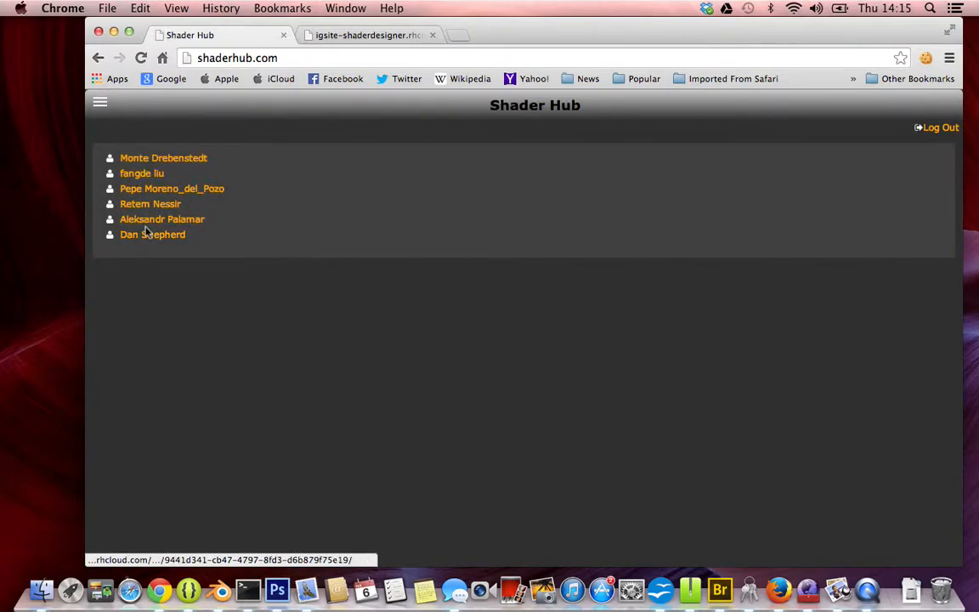
Go to the site's home page and skim the Getting Started guide, from the 3D upload instructions to the shader configuration notes
left_click(100, 102)
left_click(118, 98)
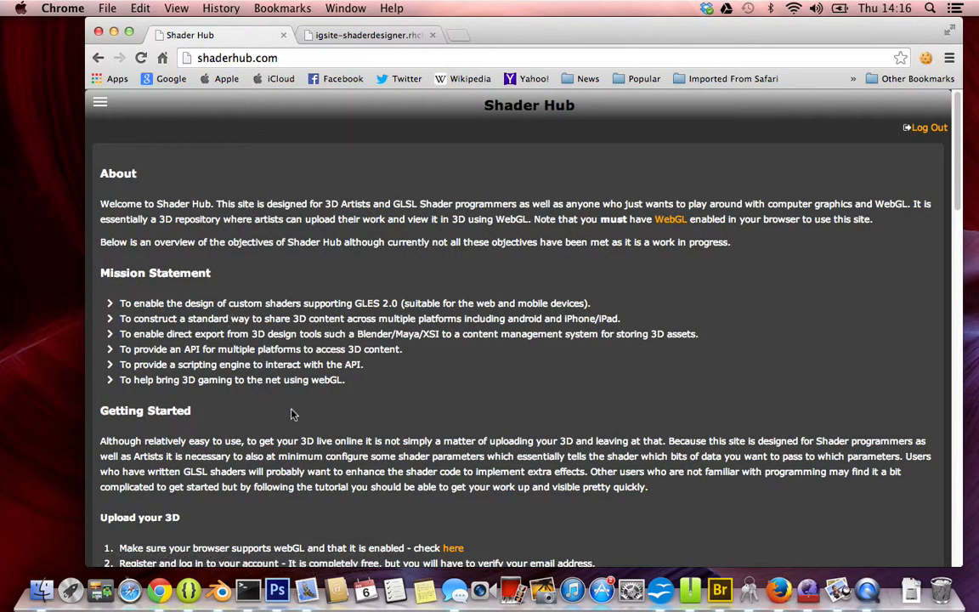
scroll(272, 382, "down", 5)
scroll(293, 410, "down", 15)
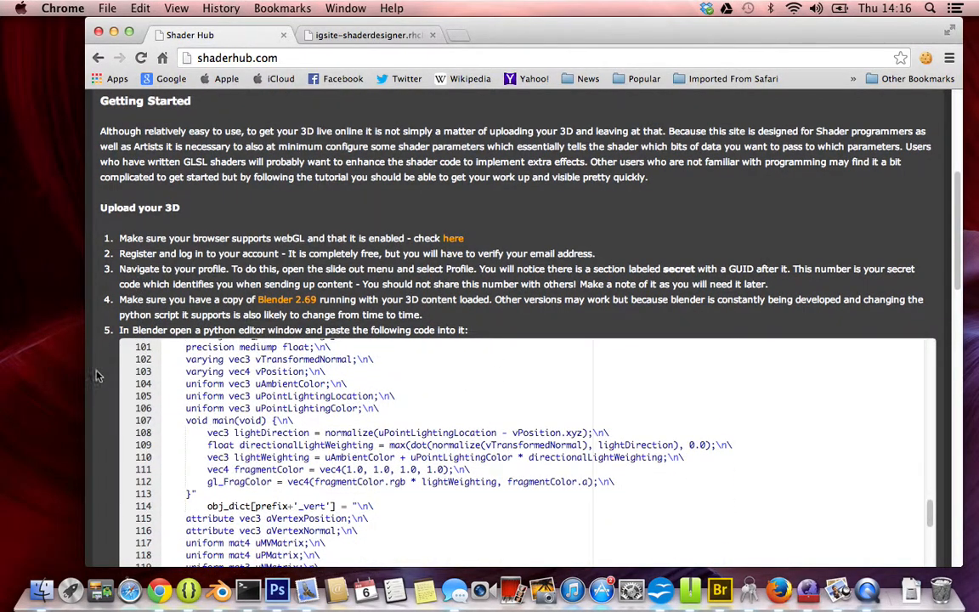
scroll(88, 338, "down", 15)
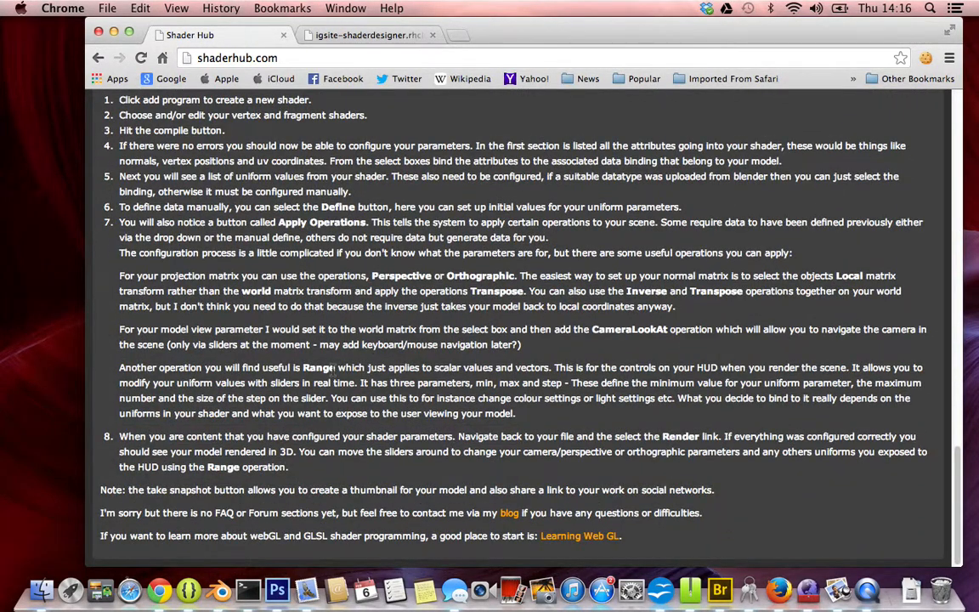
scroll(335, 368, "up", 20)
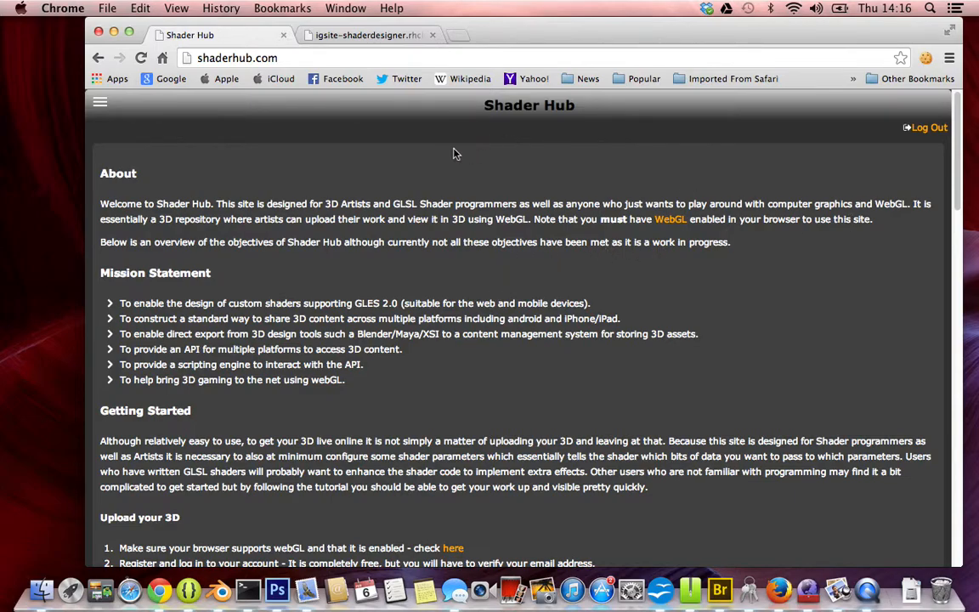
Close the browser tab showing the dragon's raw datastore mesh data
left_click(361, 36)
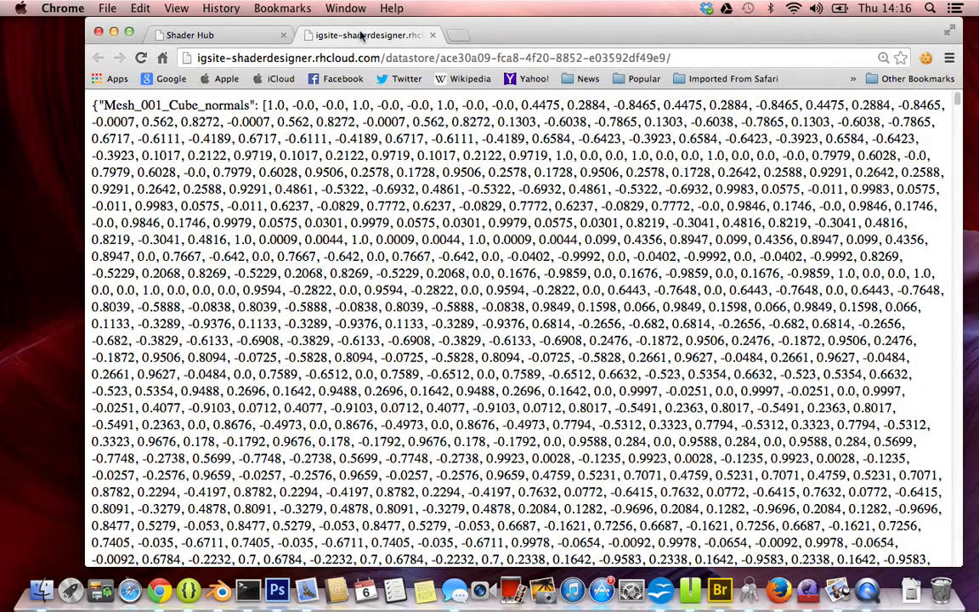
key("super+w")
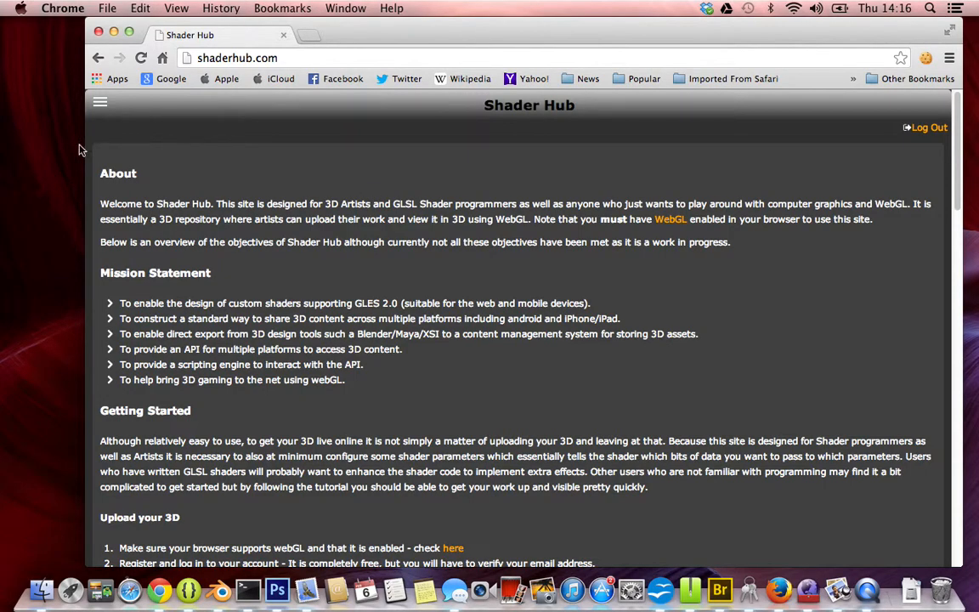
key("ctrl+Left")
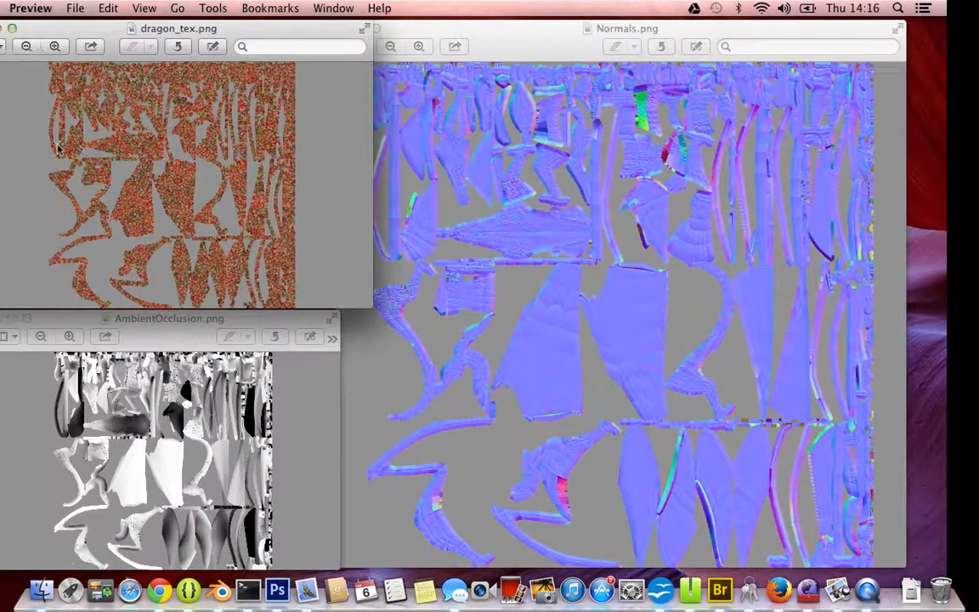
key("ctrl+Left")
key("ctrl+Right")
key("ctrl+Right")
key("ctrl+Right")
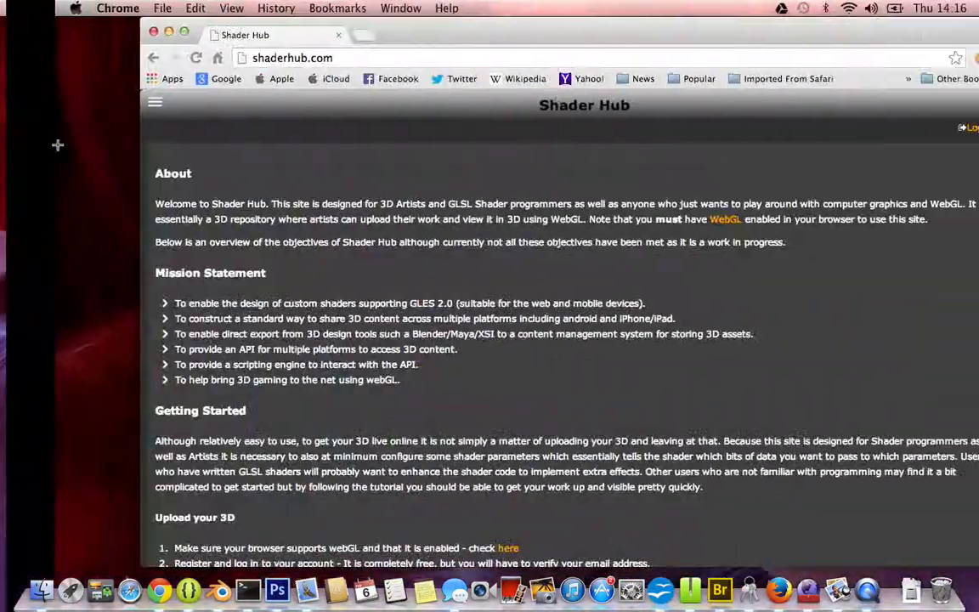